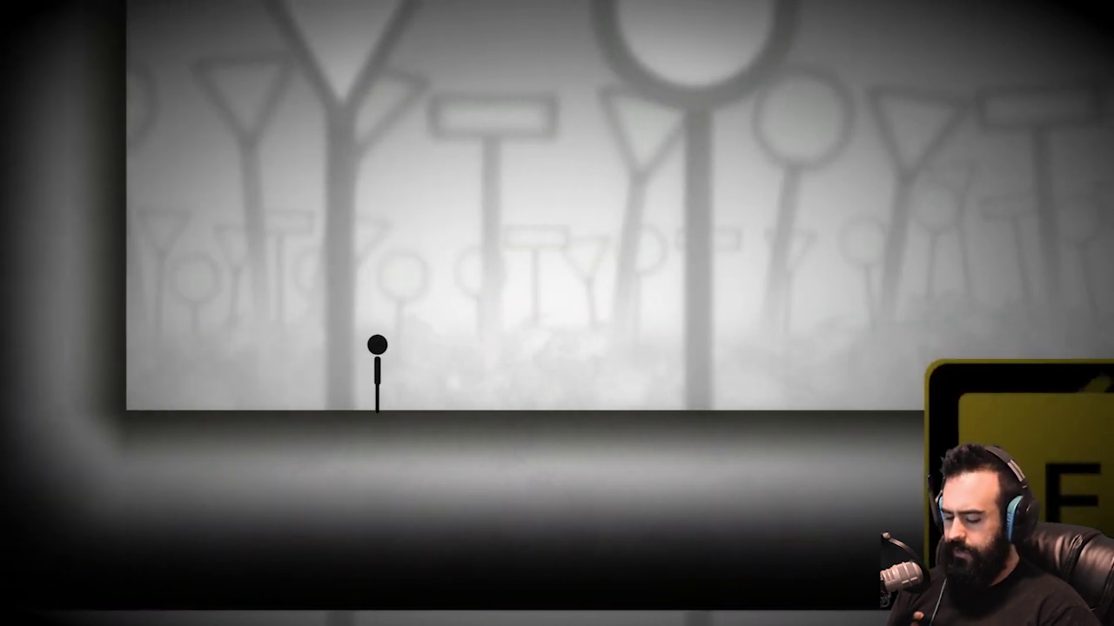
key("Left")
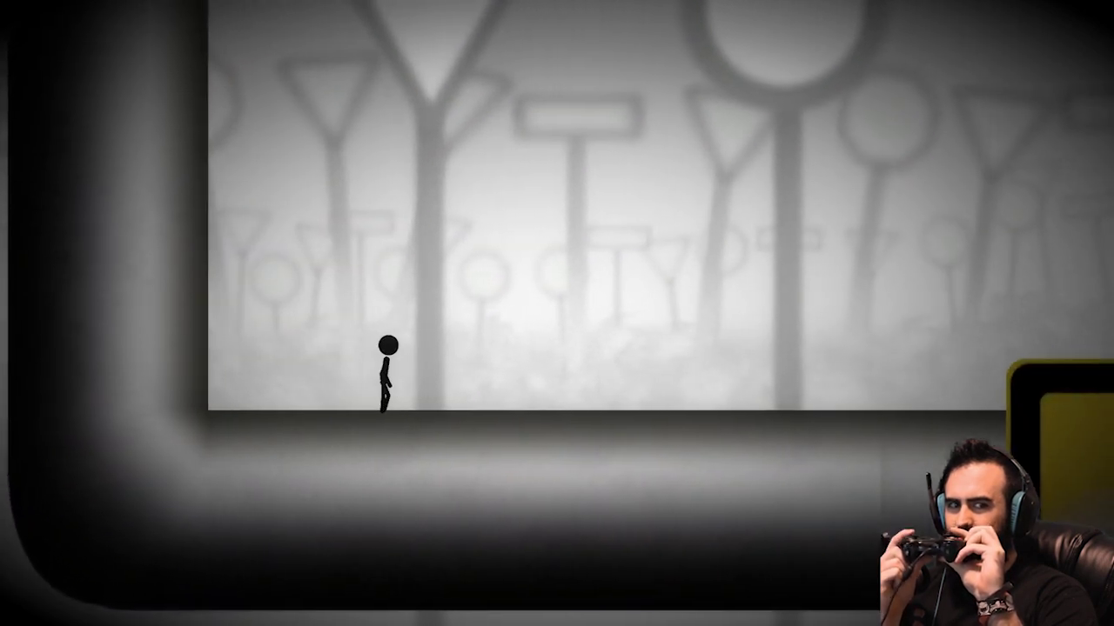
key("Right")
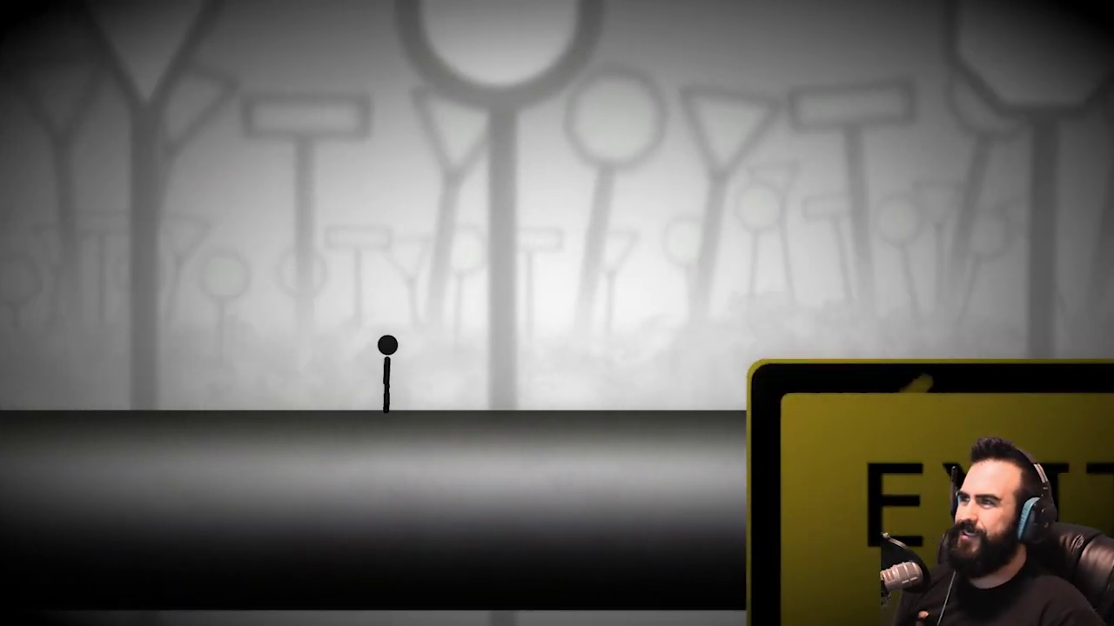
key("Left")
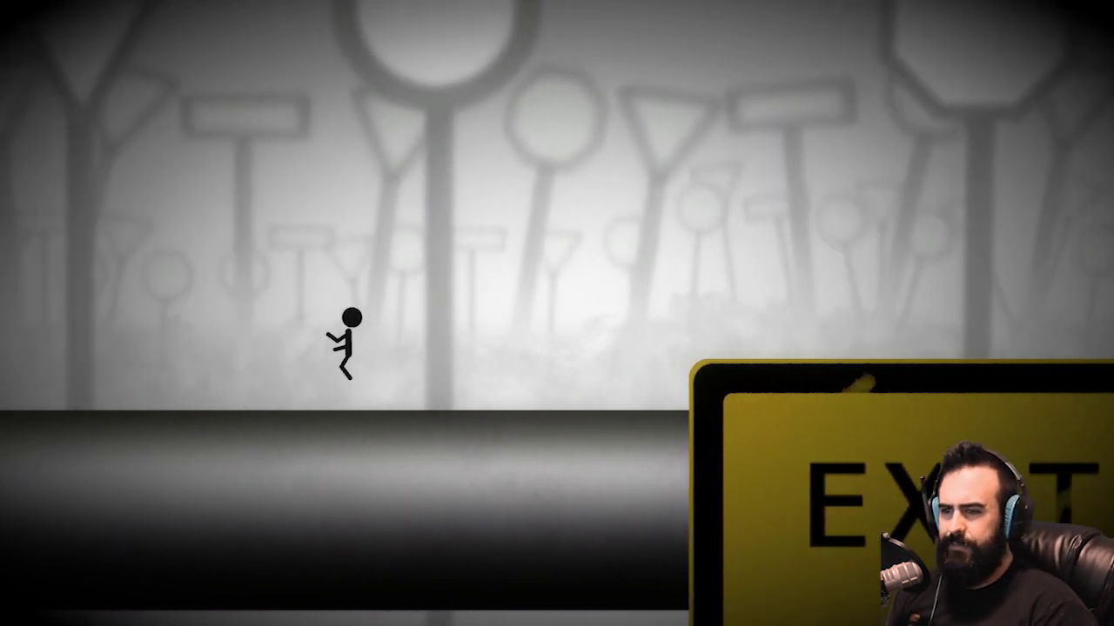
key("Right")
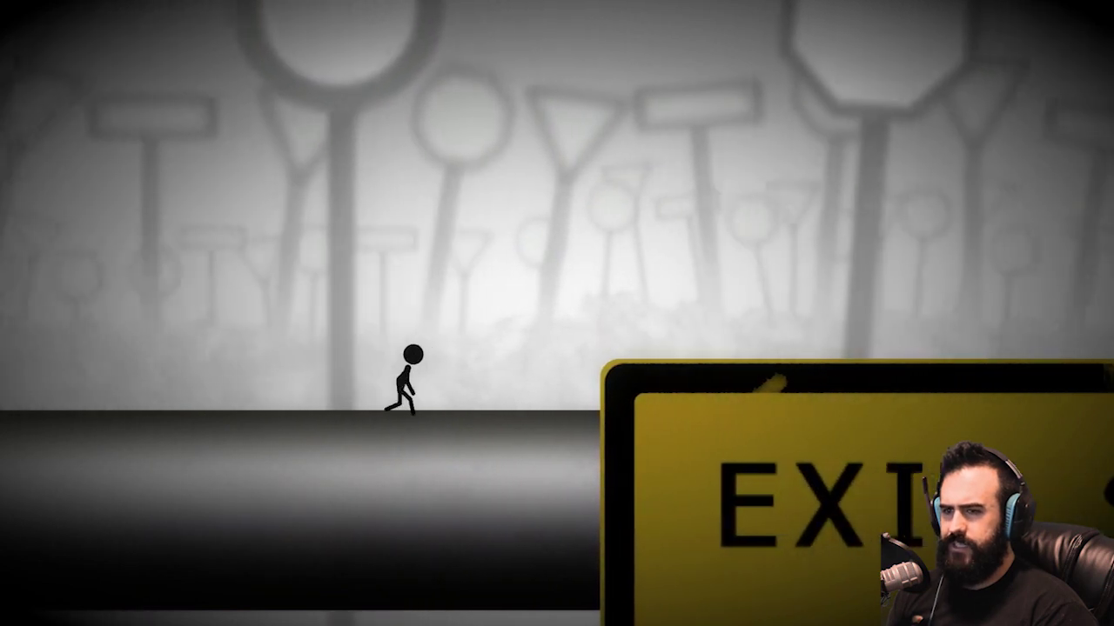
key("Up")
key("Right")
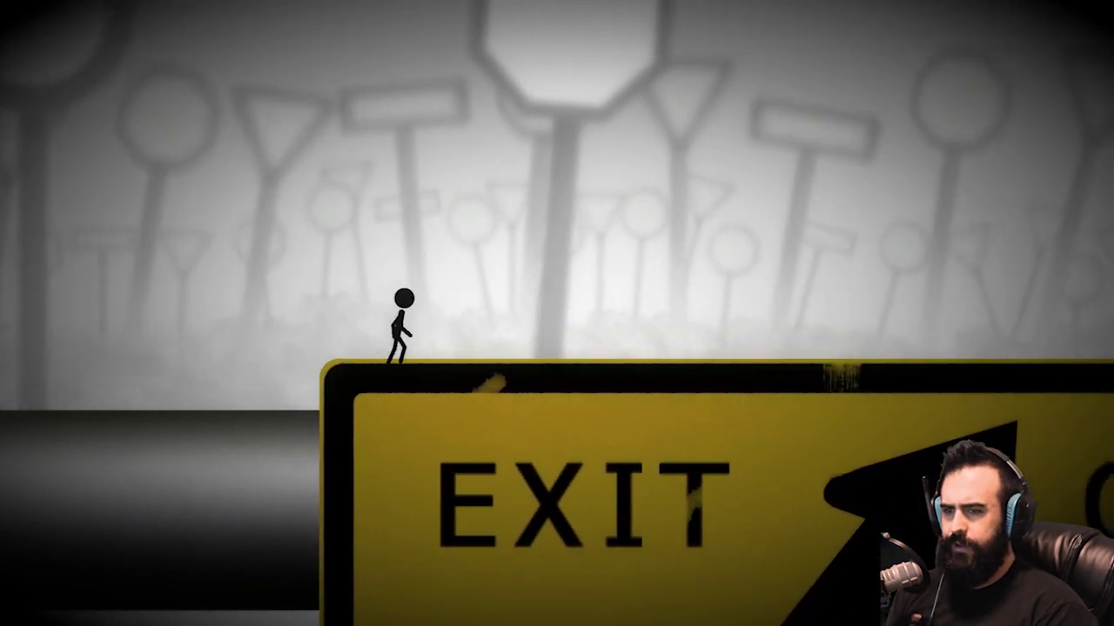
key("Right")
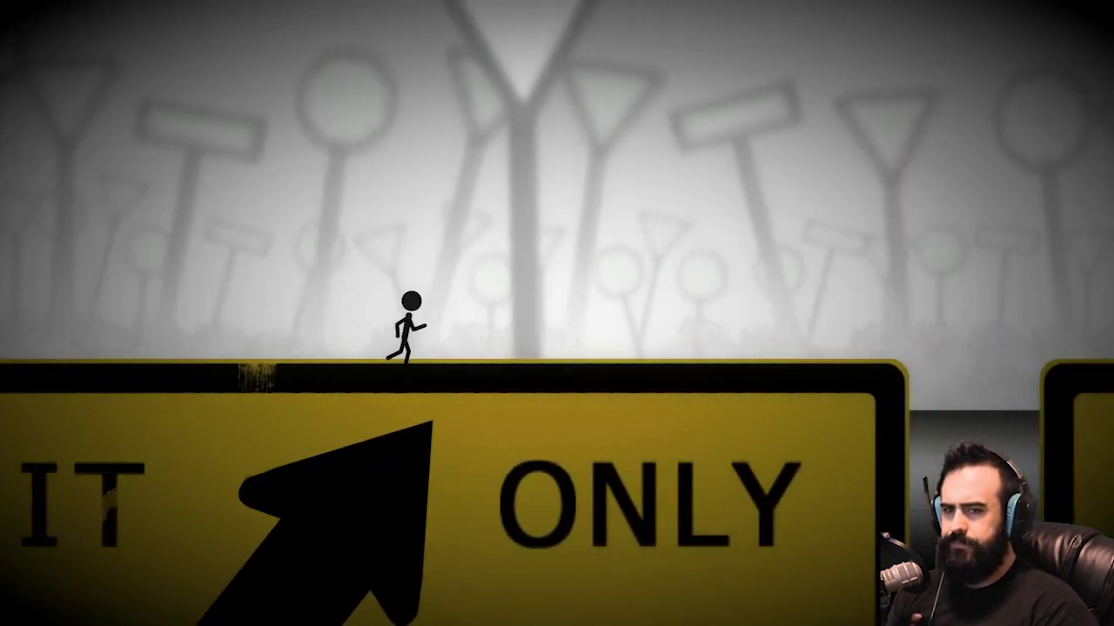
key("Up")
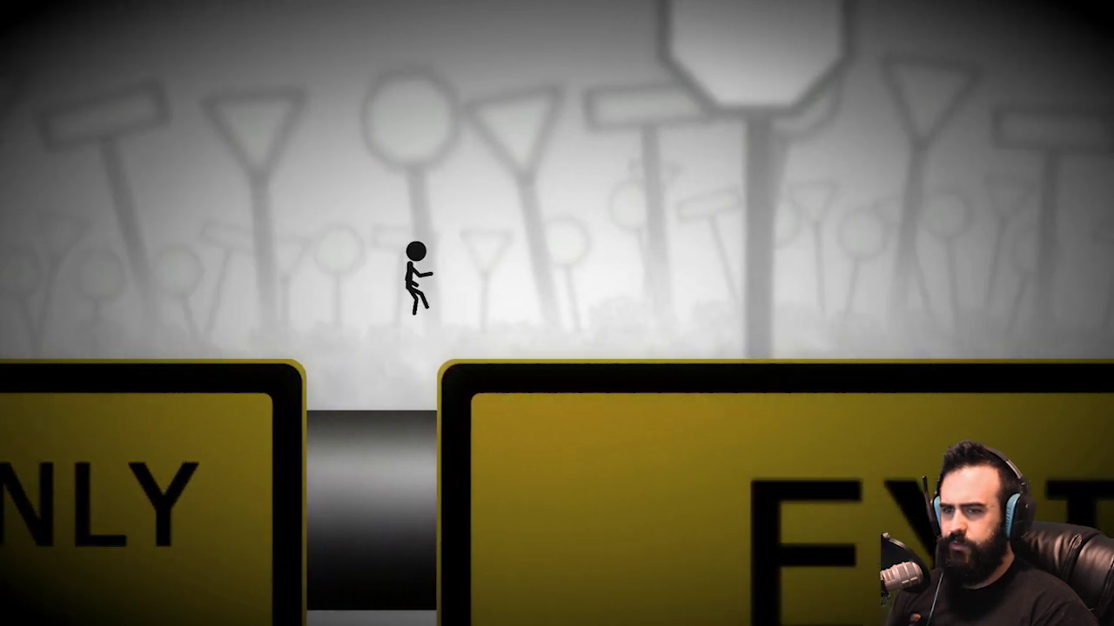
key("Right")
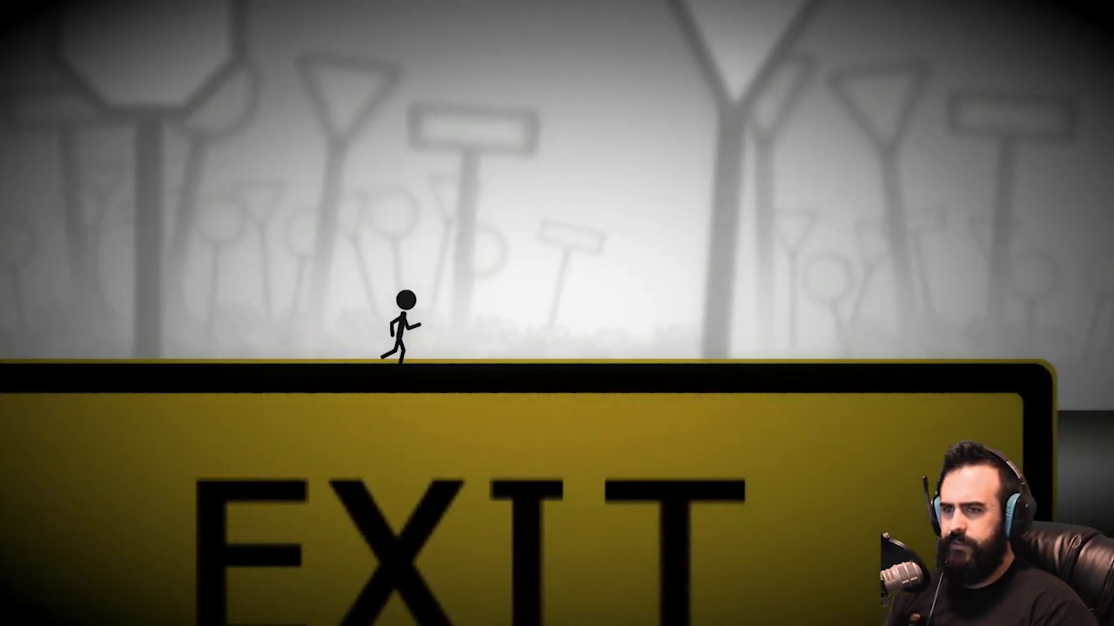
key("Right")
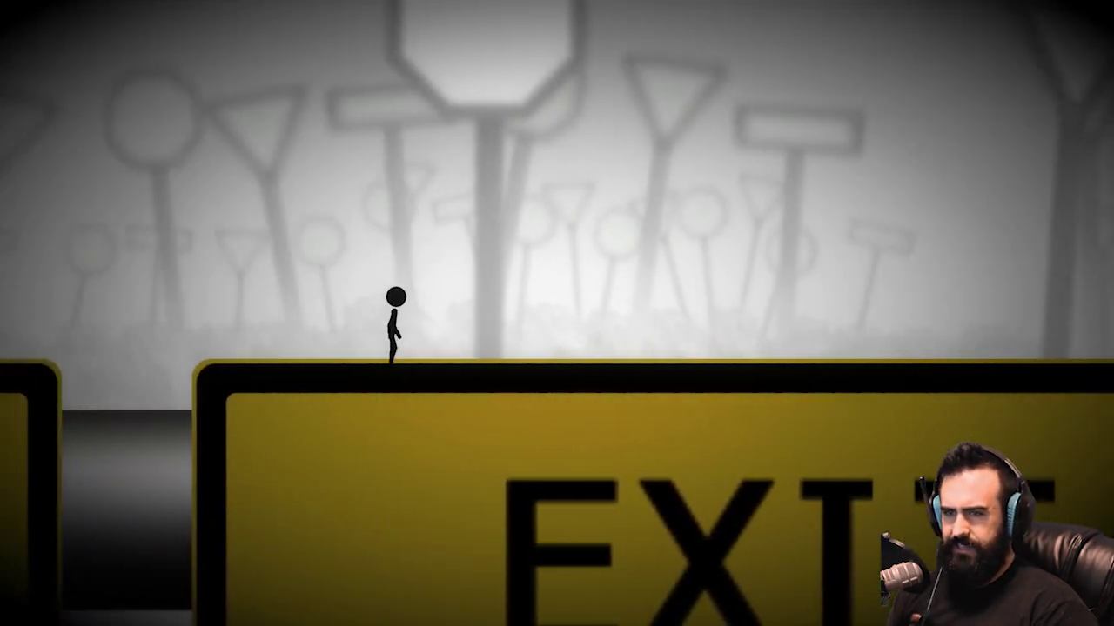
key("Right")
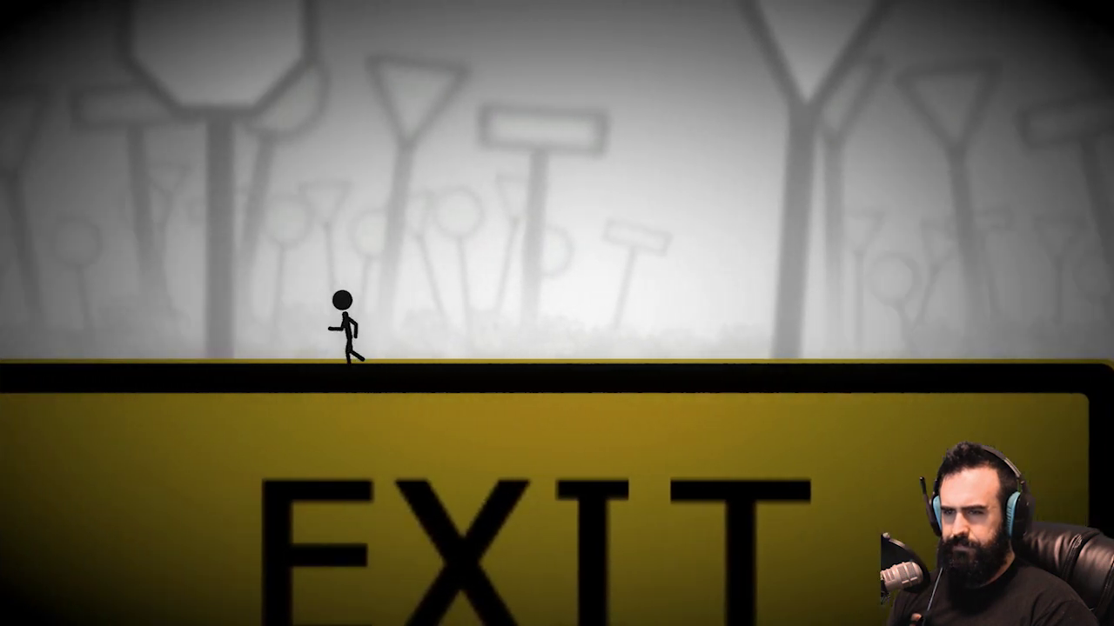
key("Right")
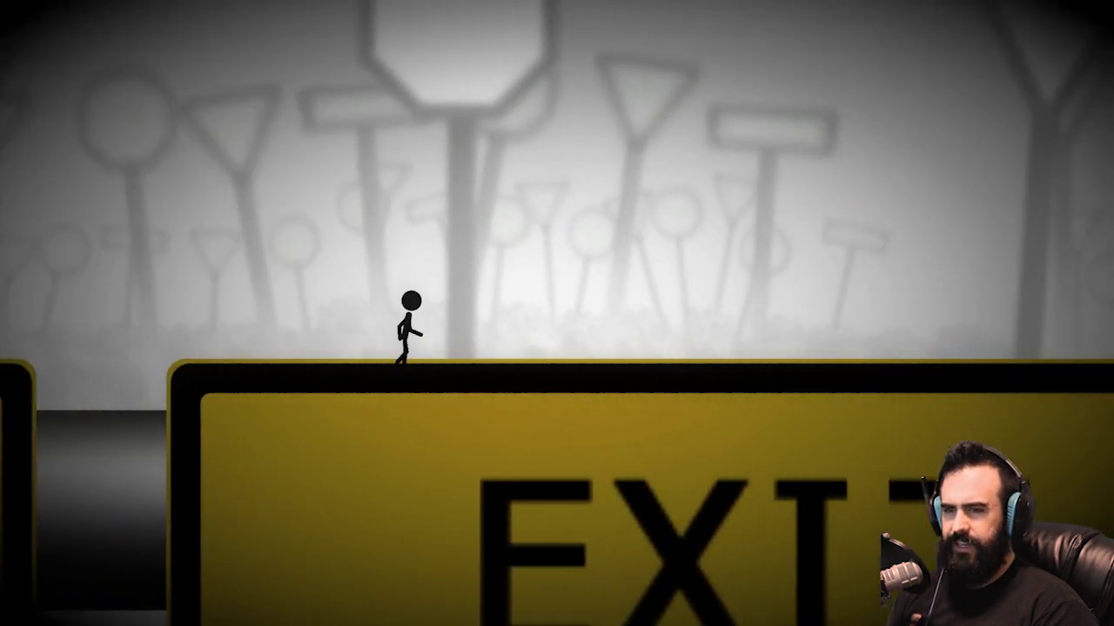
key("Right")
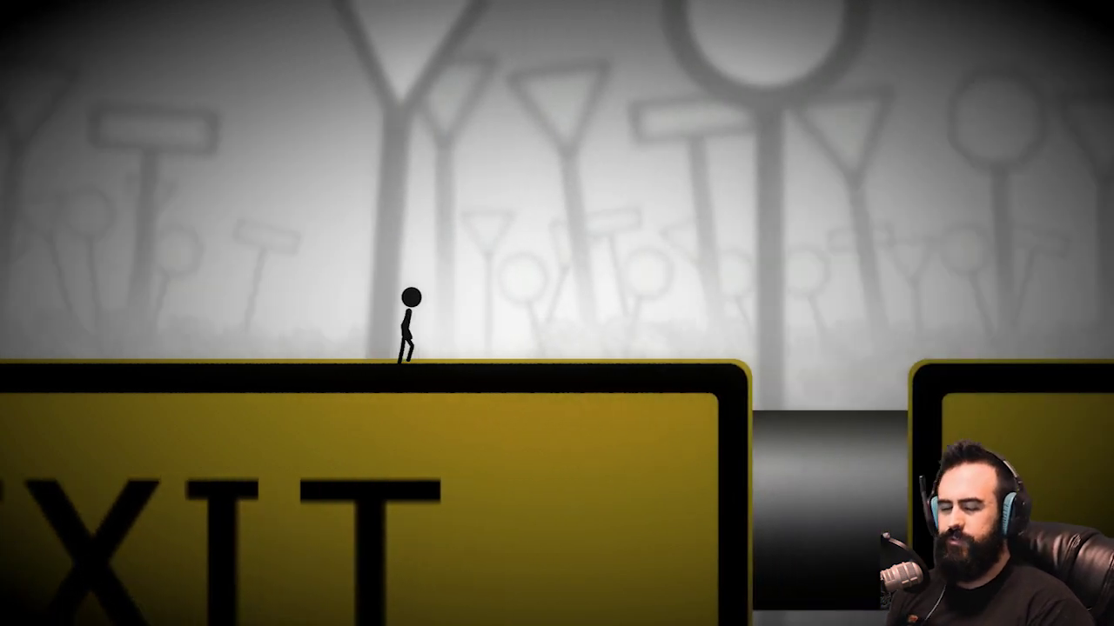
key("Up")
key("Right")
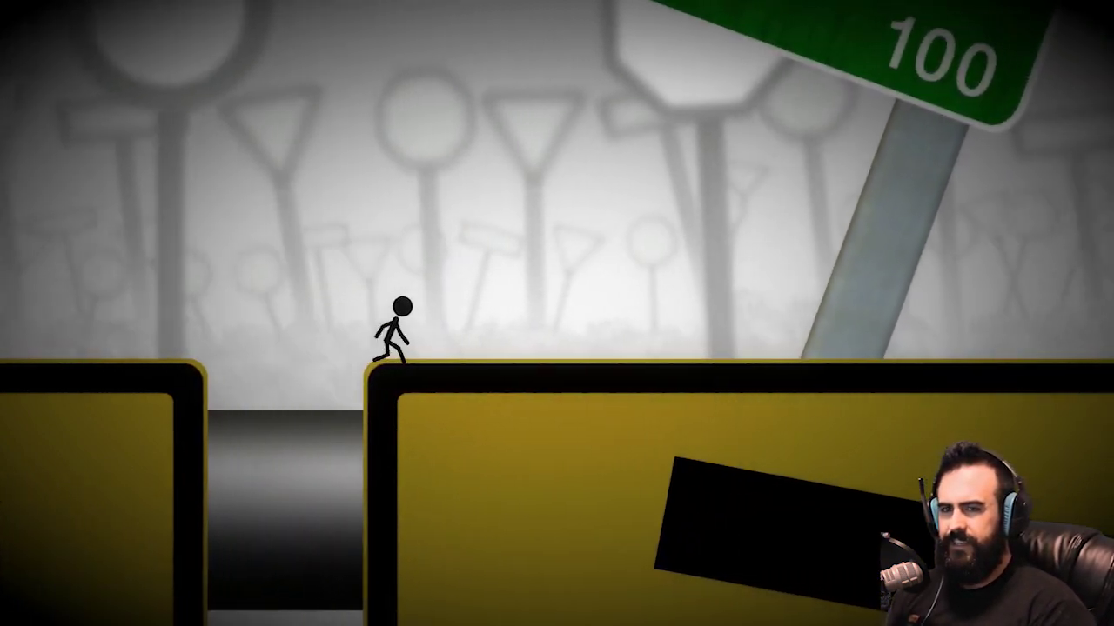
key("Right")
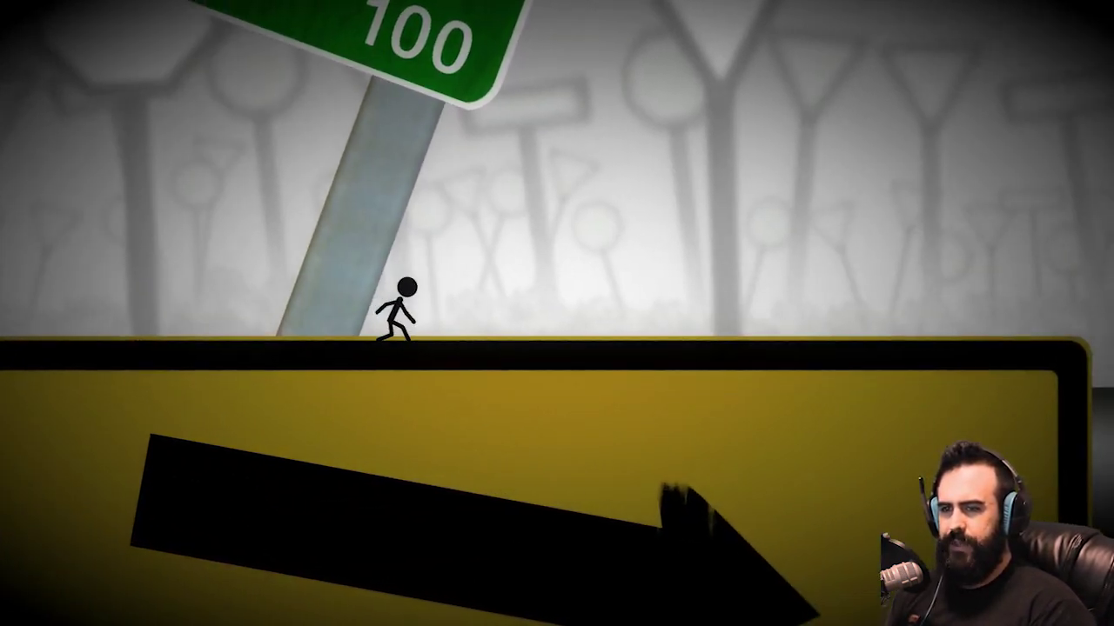
key("Right")
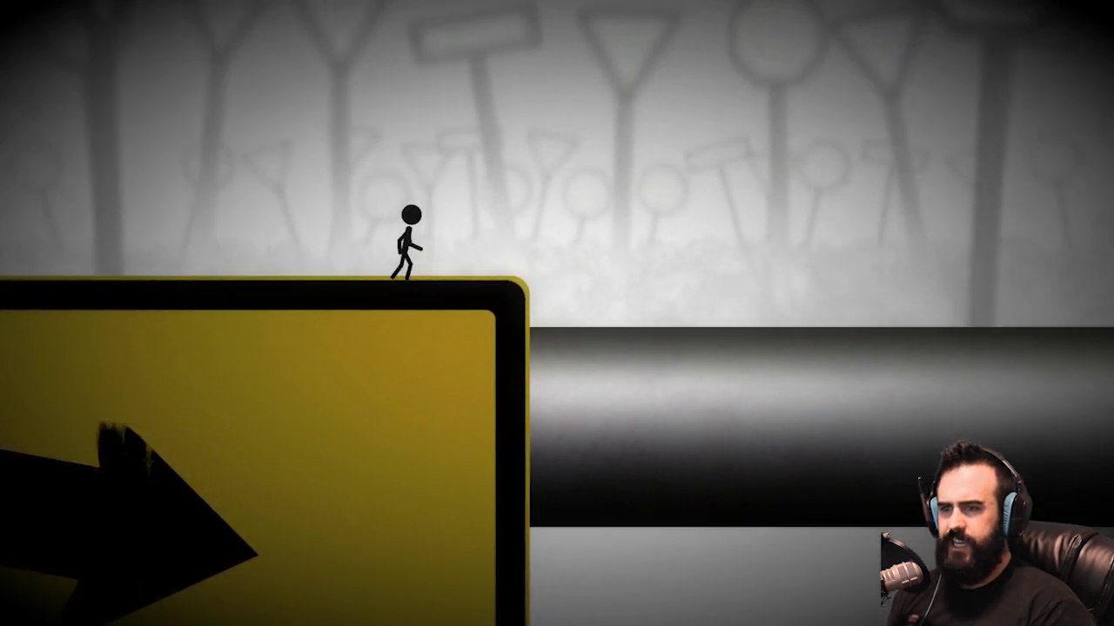
key("Right")
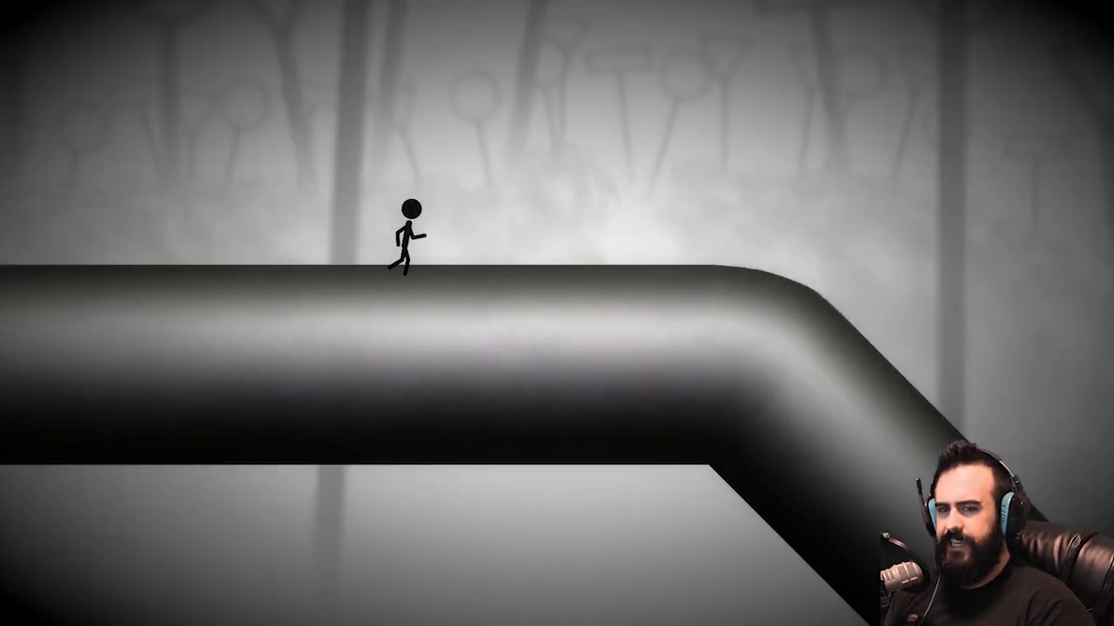
key("Right")
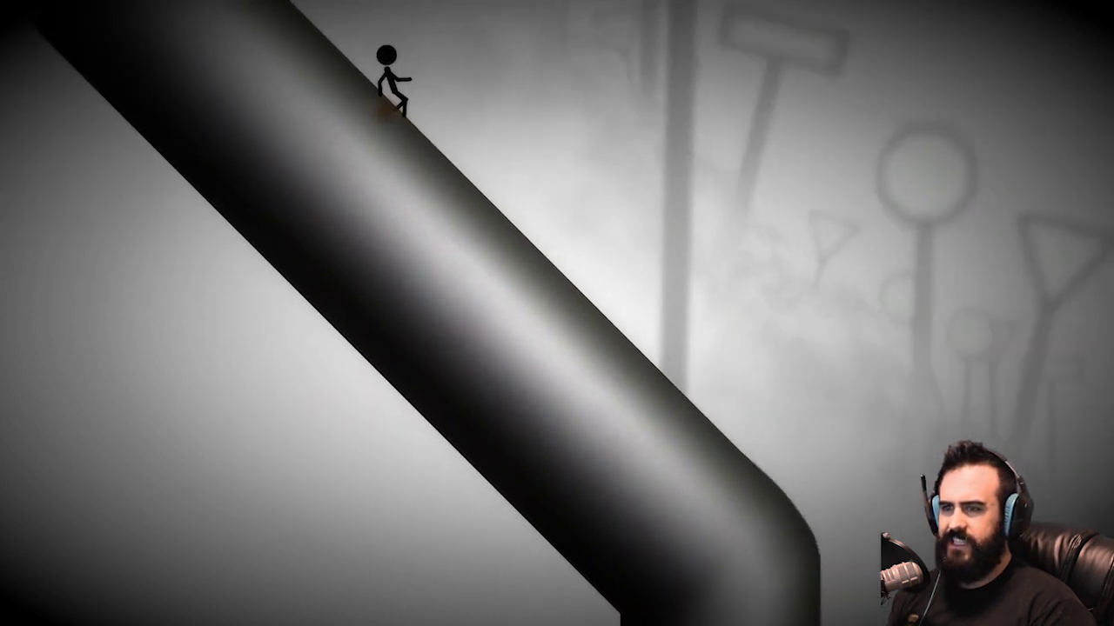
key("Right")
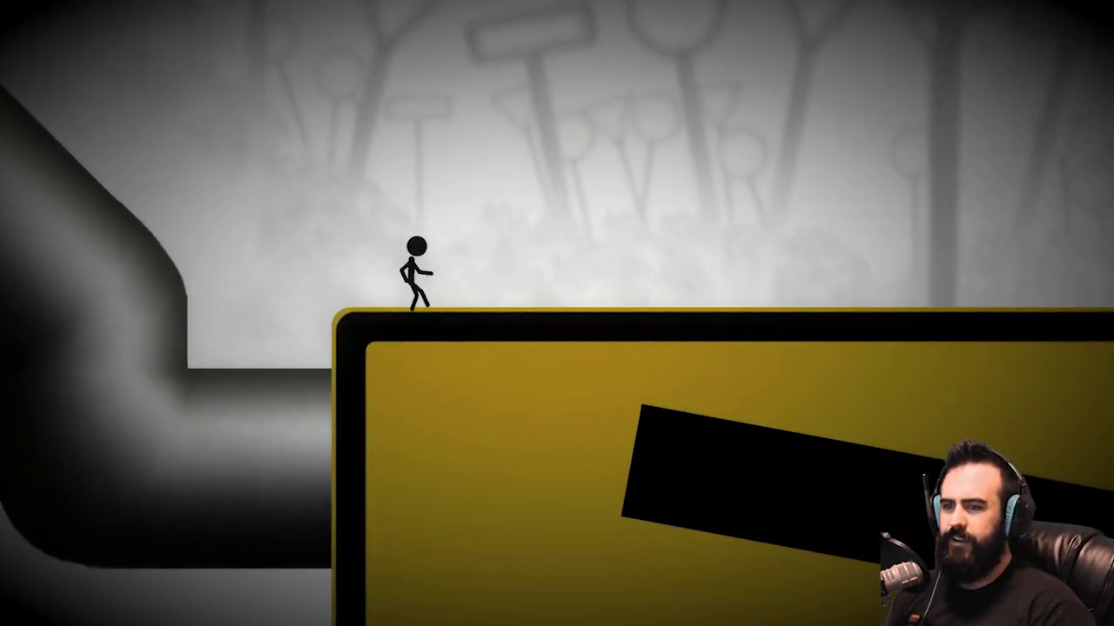
key("Right")
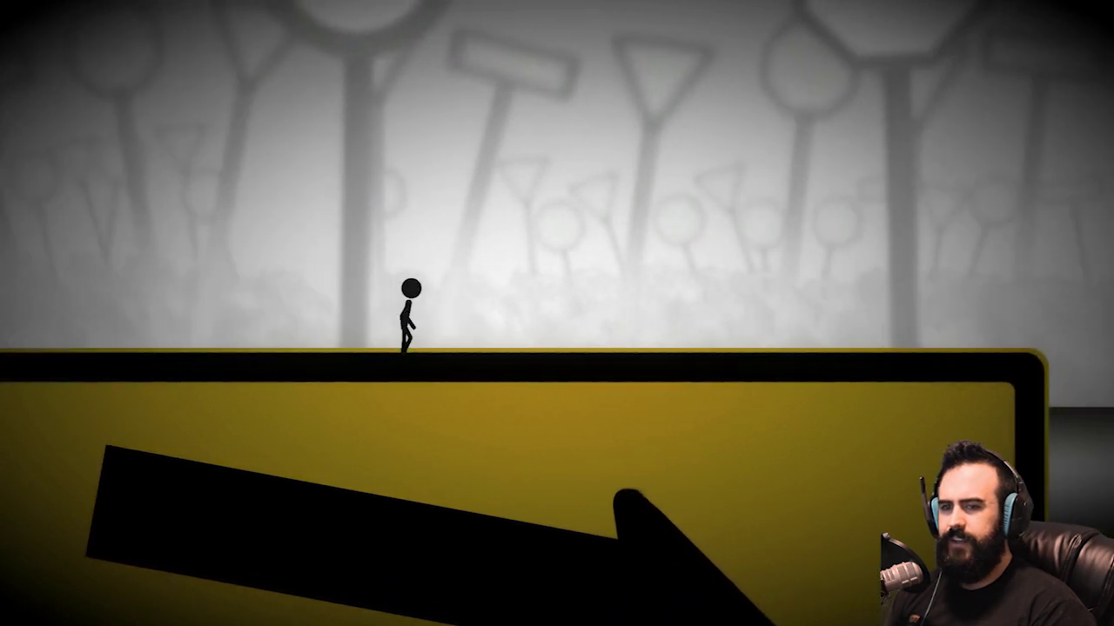
key("Right")
key("space")
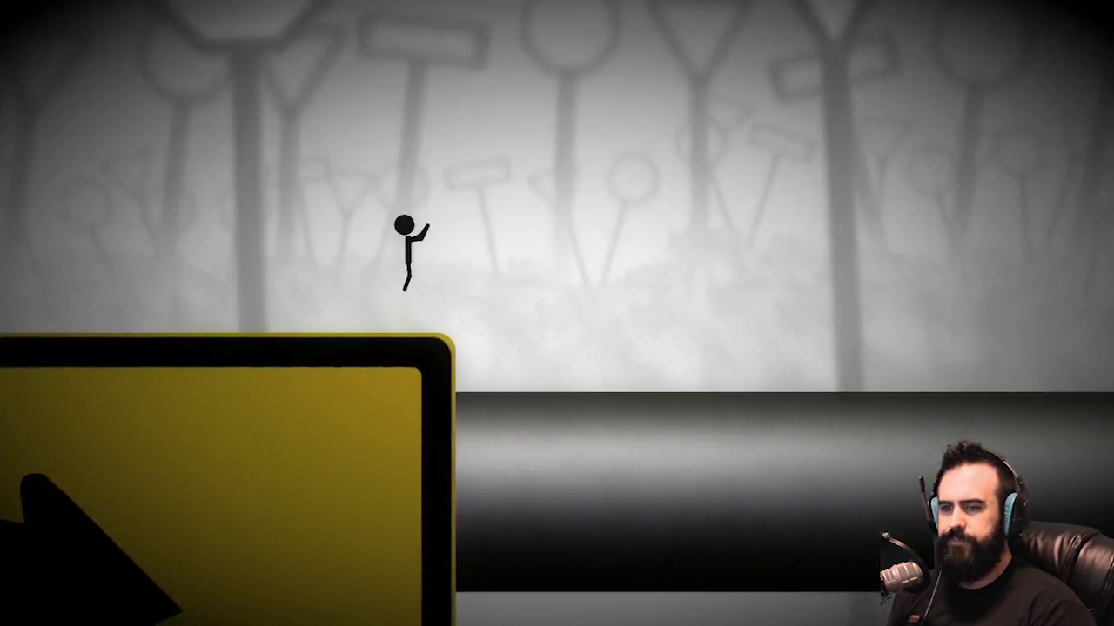
key("Right")
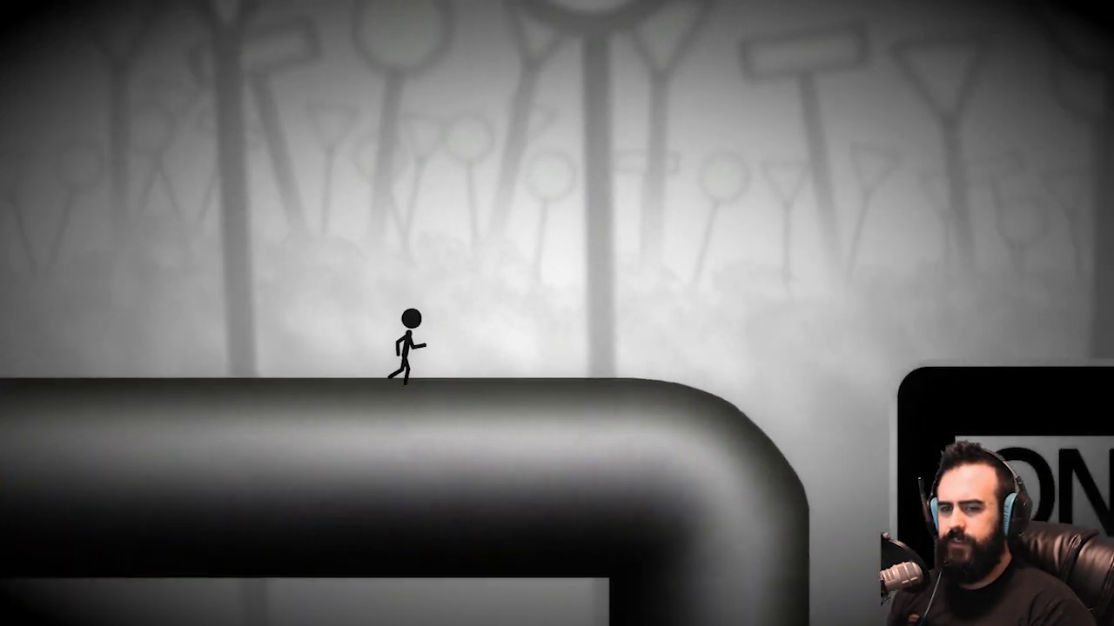
key("Right")
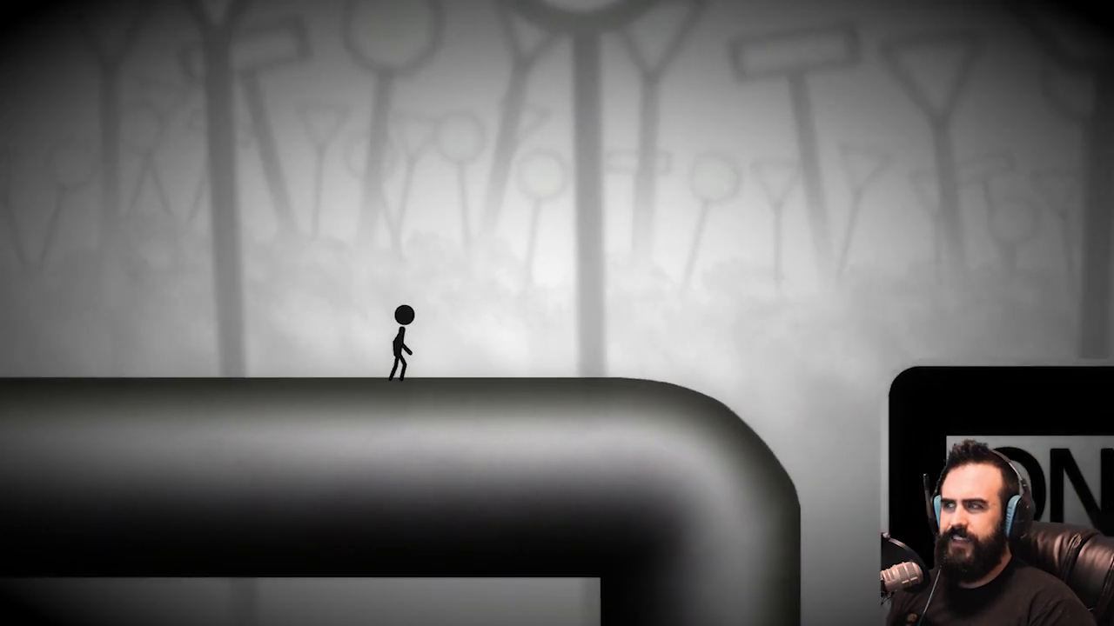
key("Right")
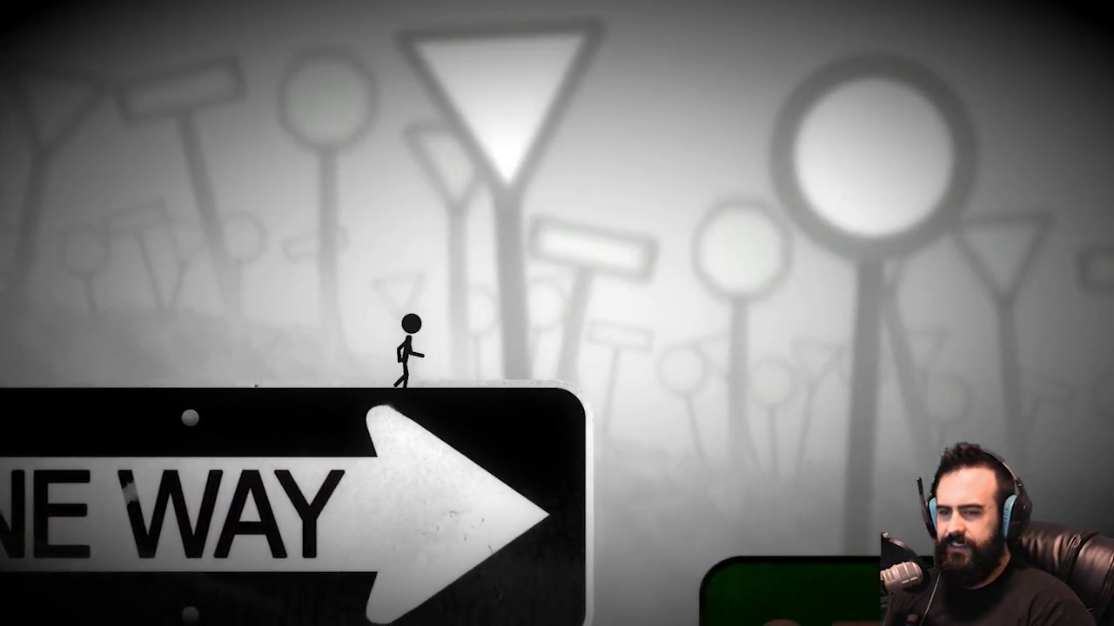
key("Up")
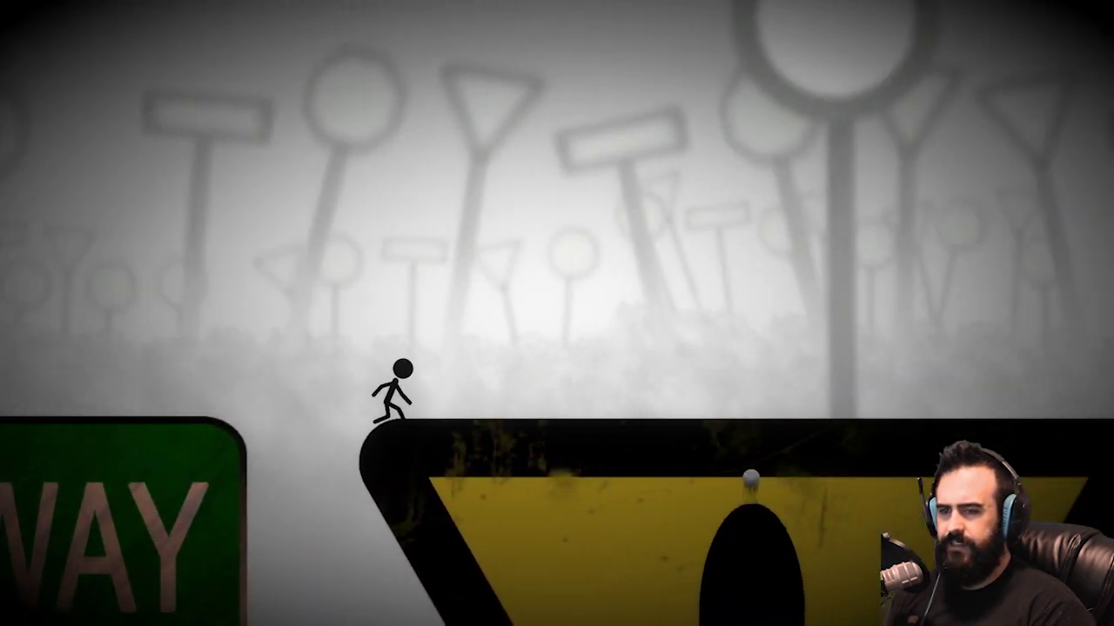
key("Right")
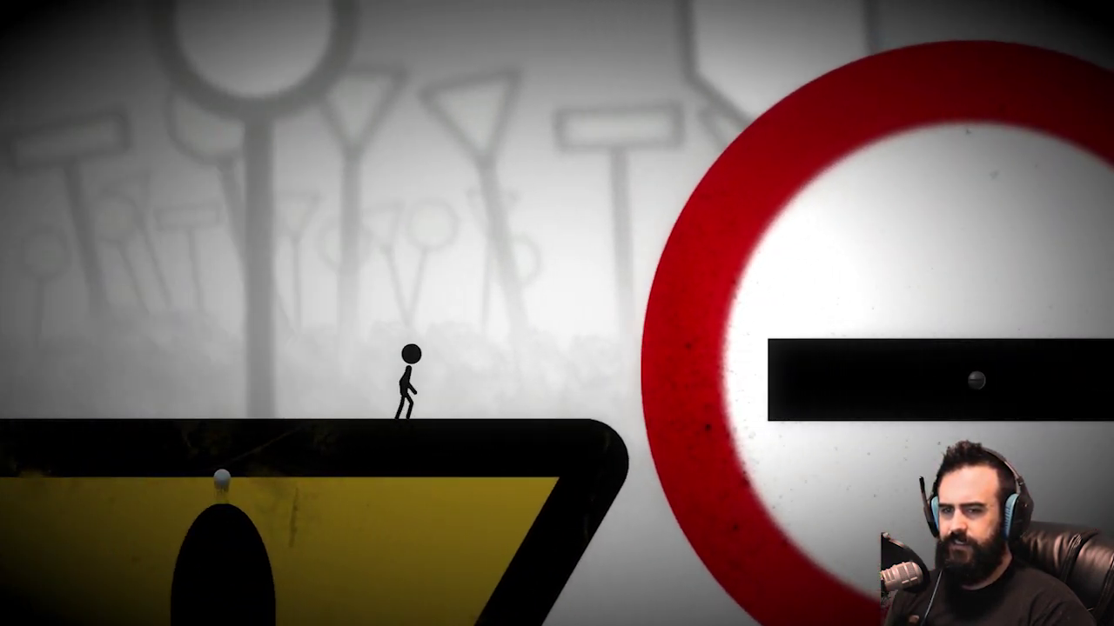
key("Left")
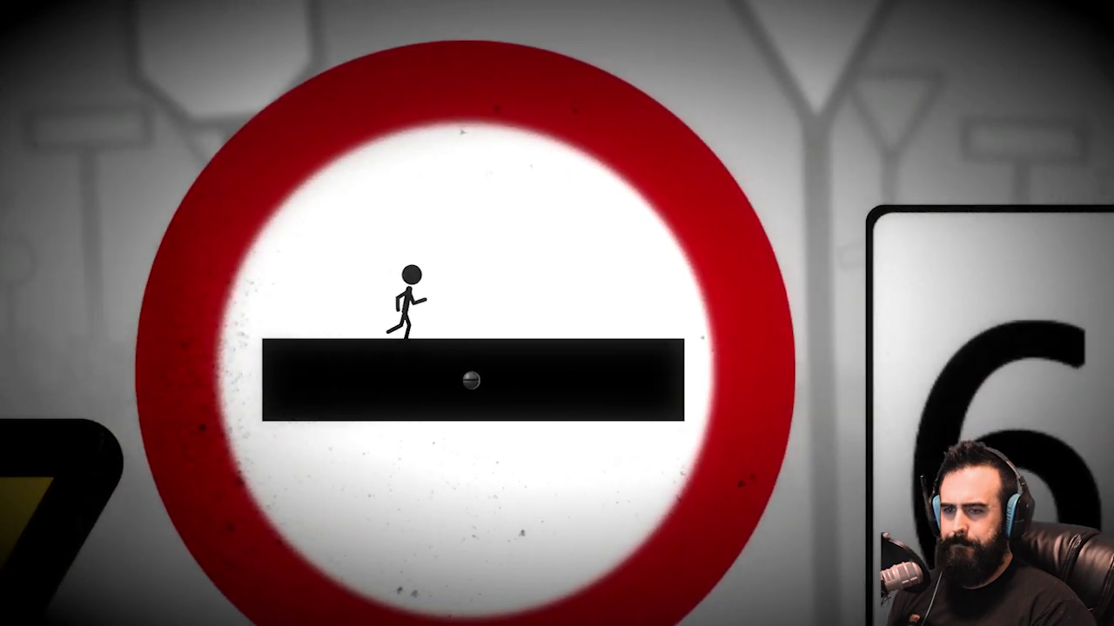
key("Up")
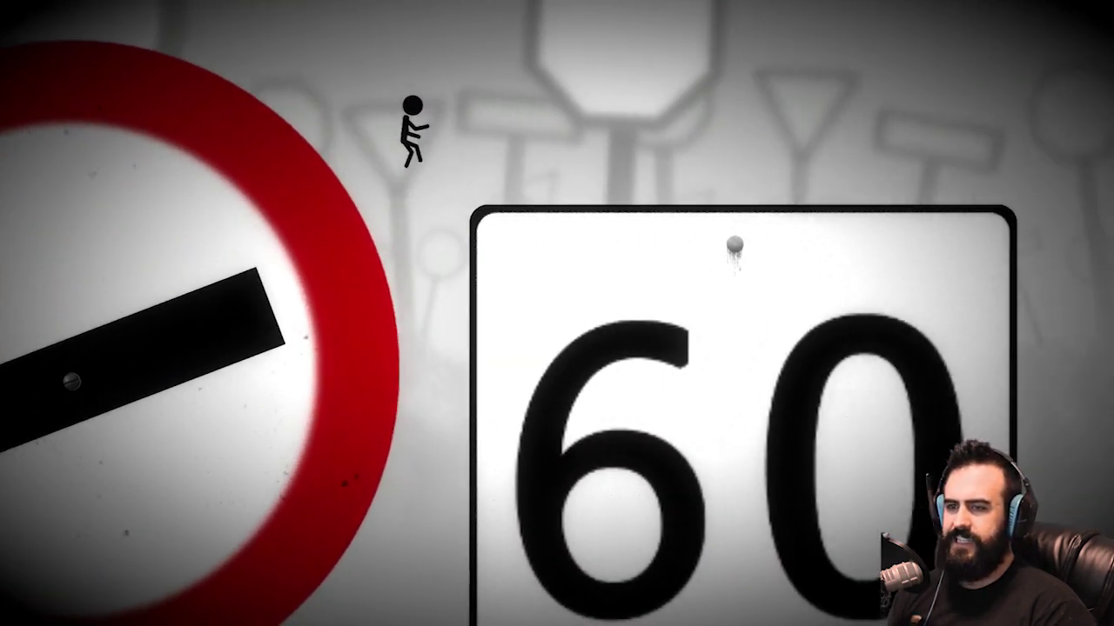
key("Right")
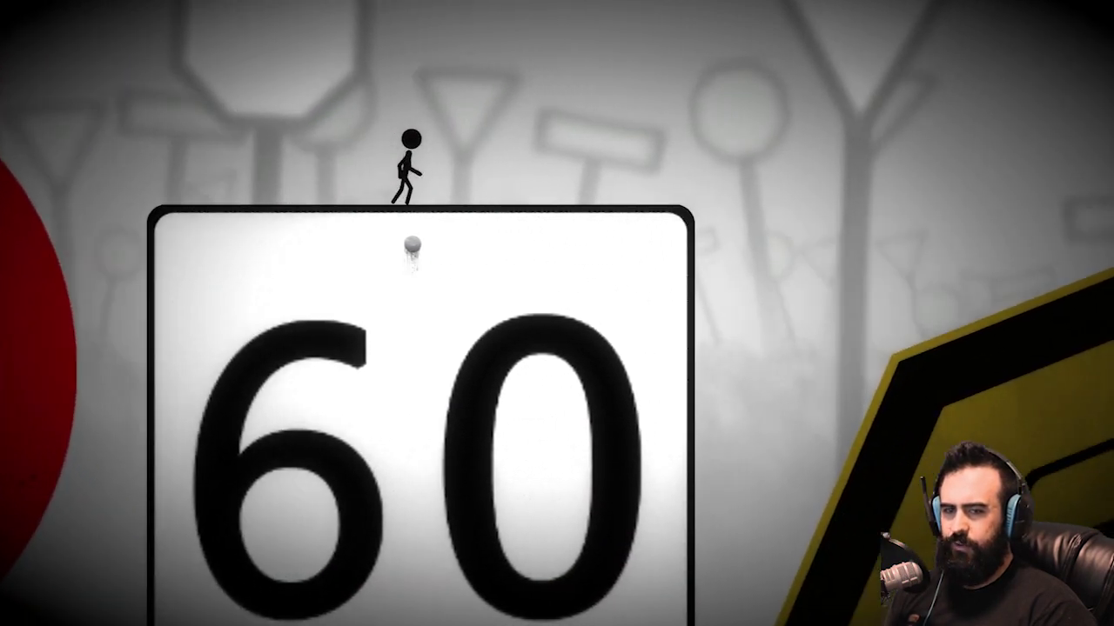
key("space")
key("Right")
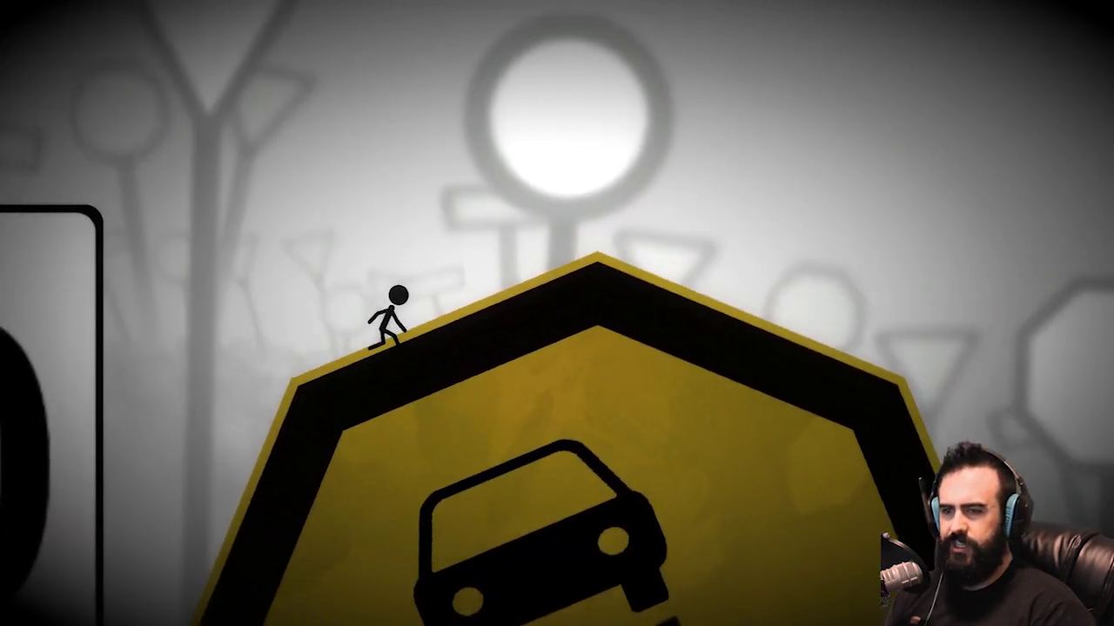
key("Right")
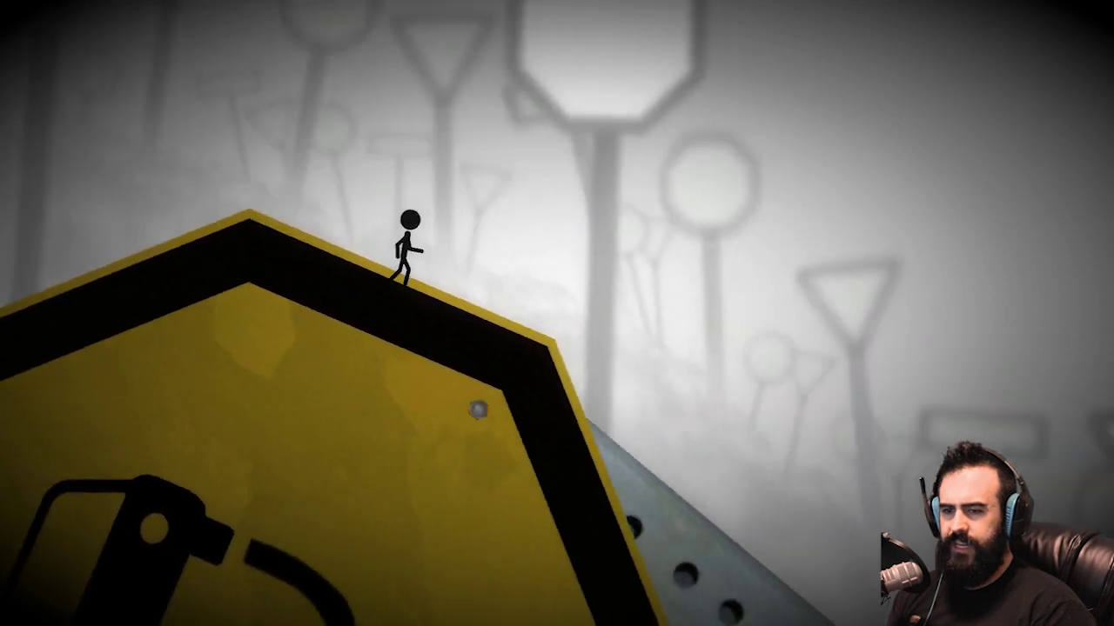
key("Right")
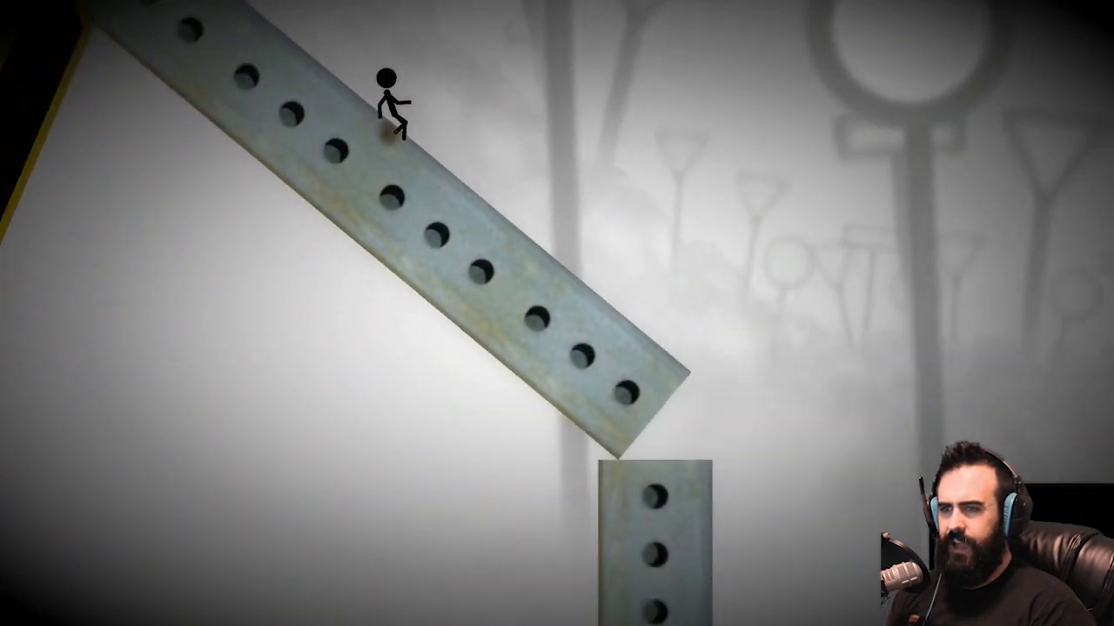
key("Right")
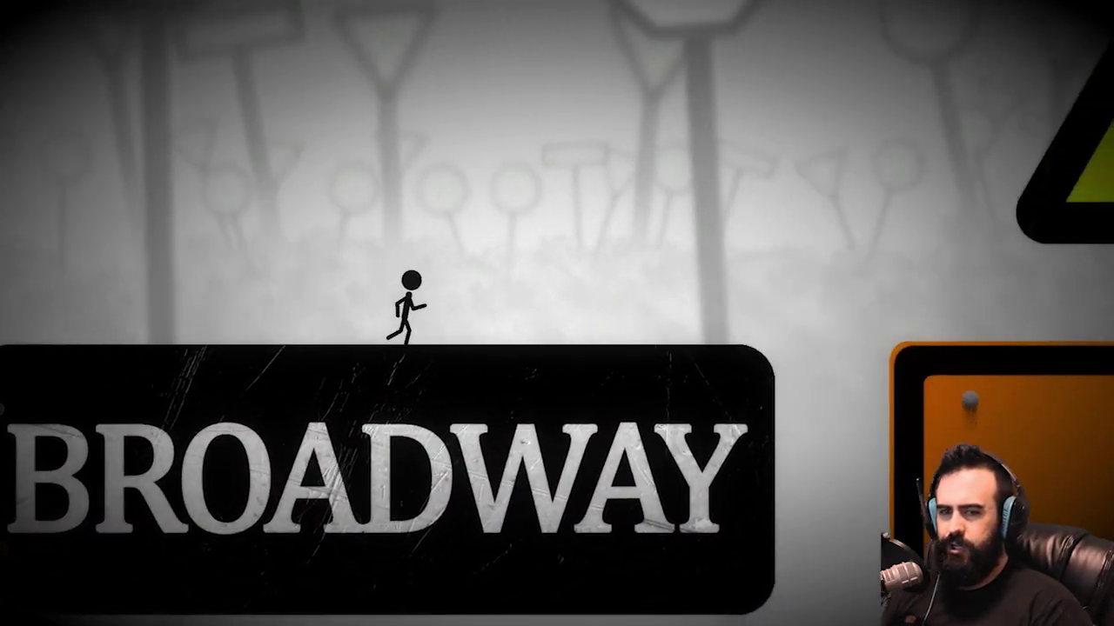
key("Right")
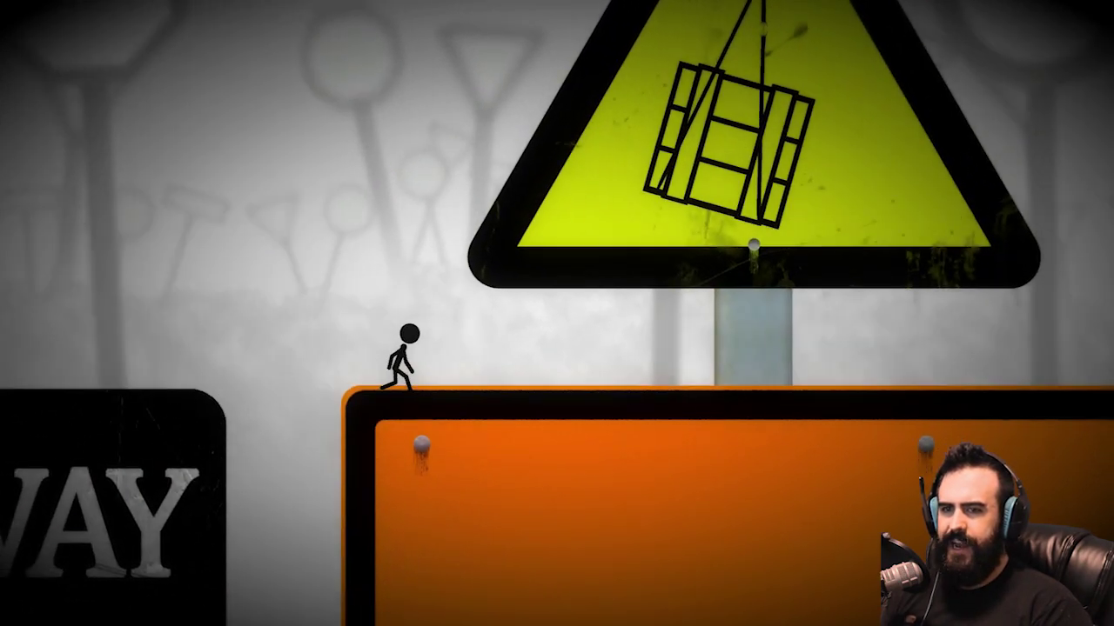
key("Right")
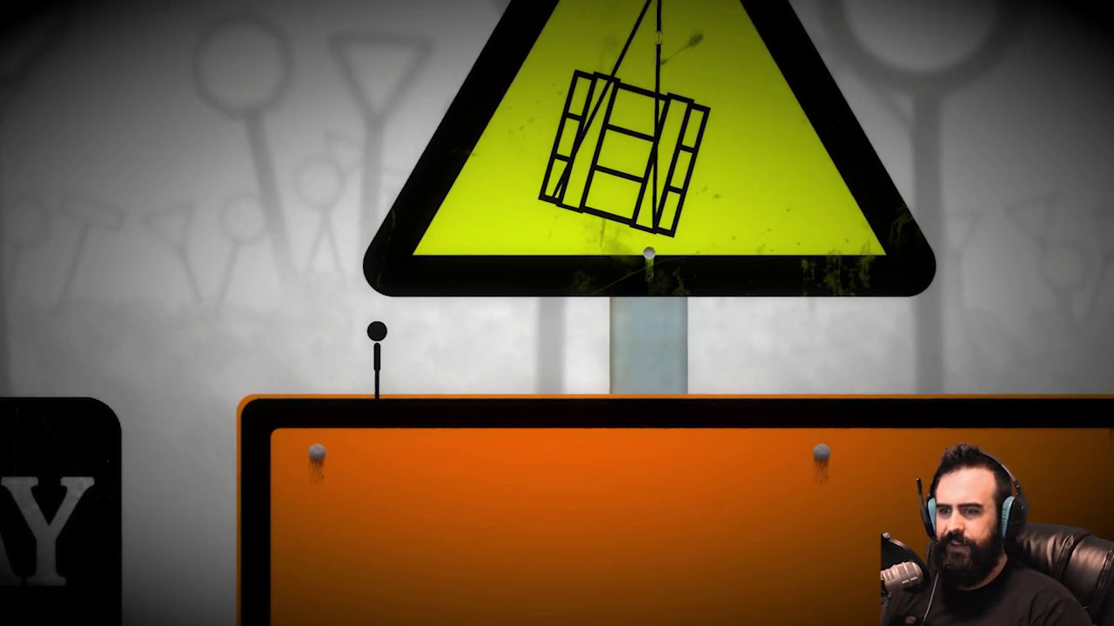
key("Left")
key("Up")
key("Right")
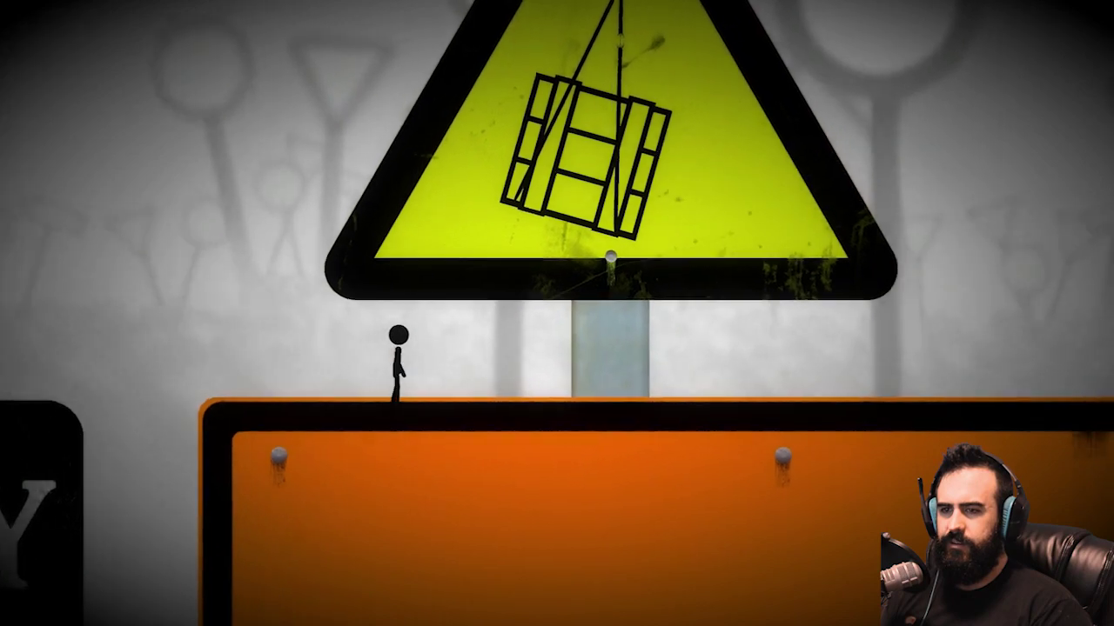
key("Right")
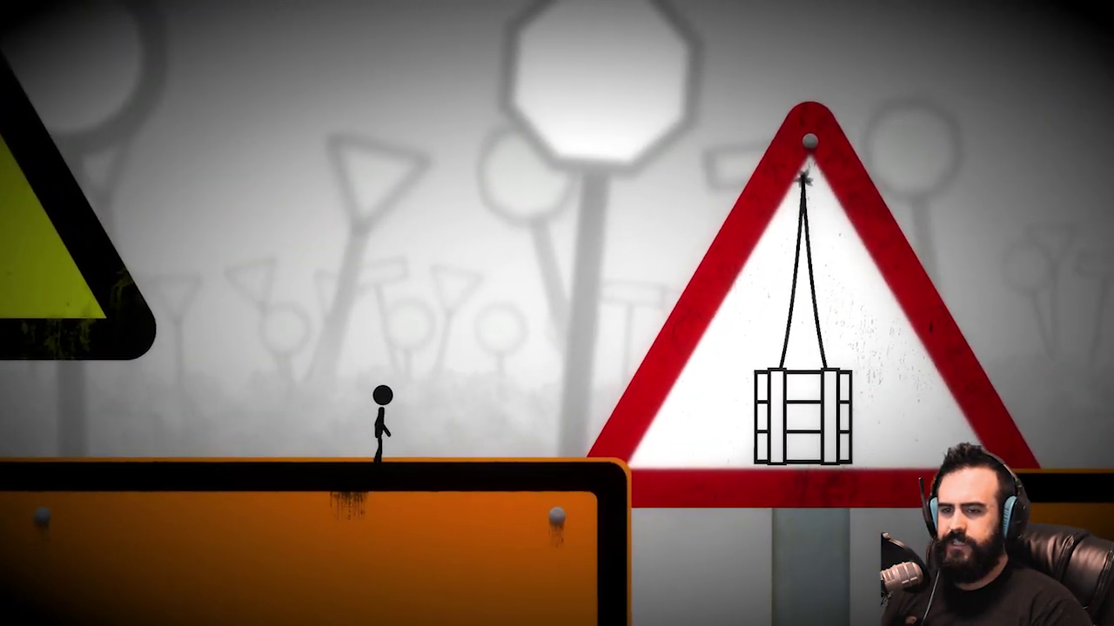
key("Right")
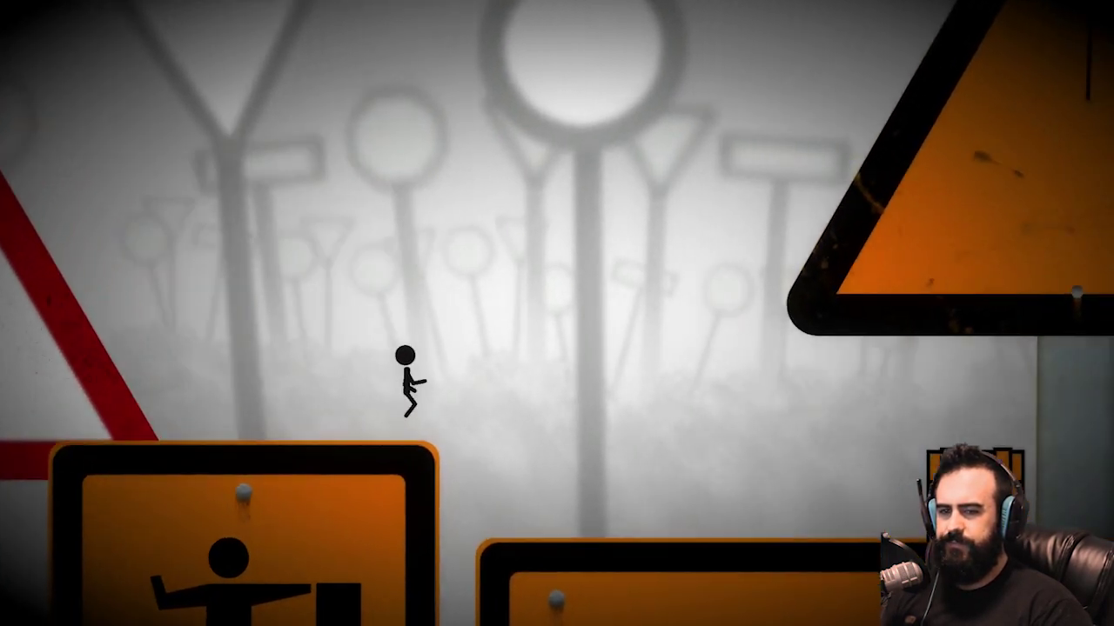
key("Right")
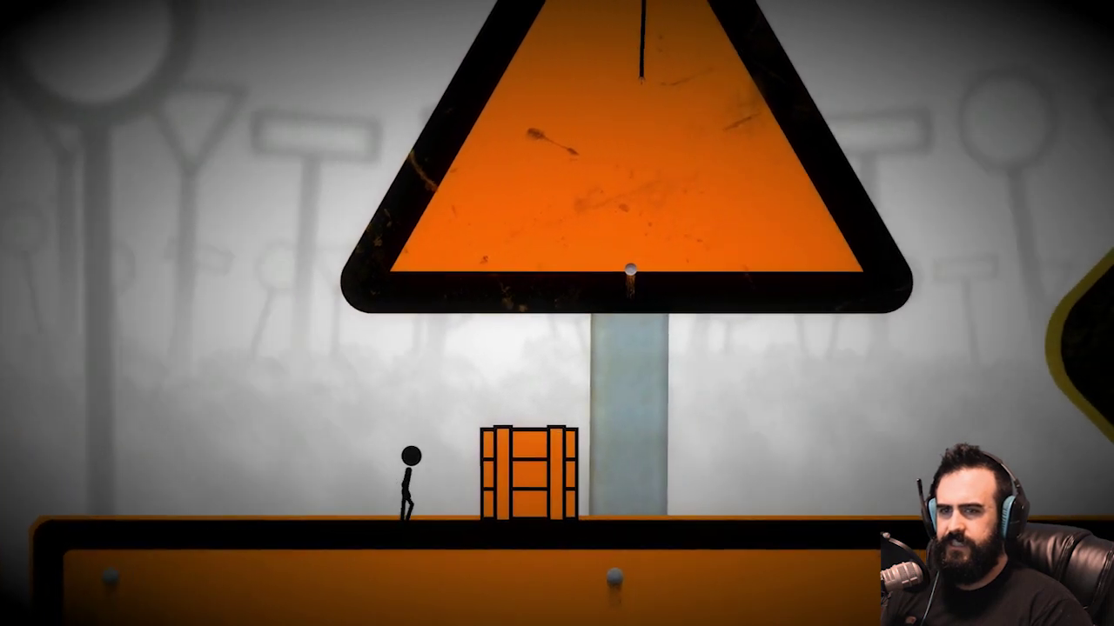
key("Right")
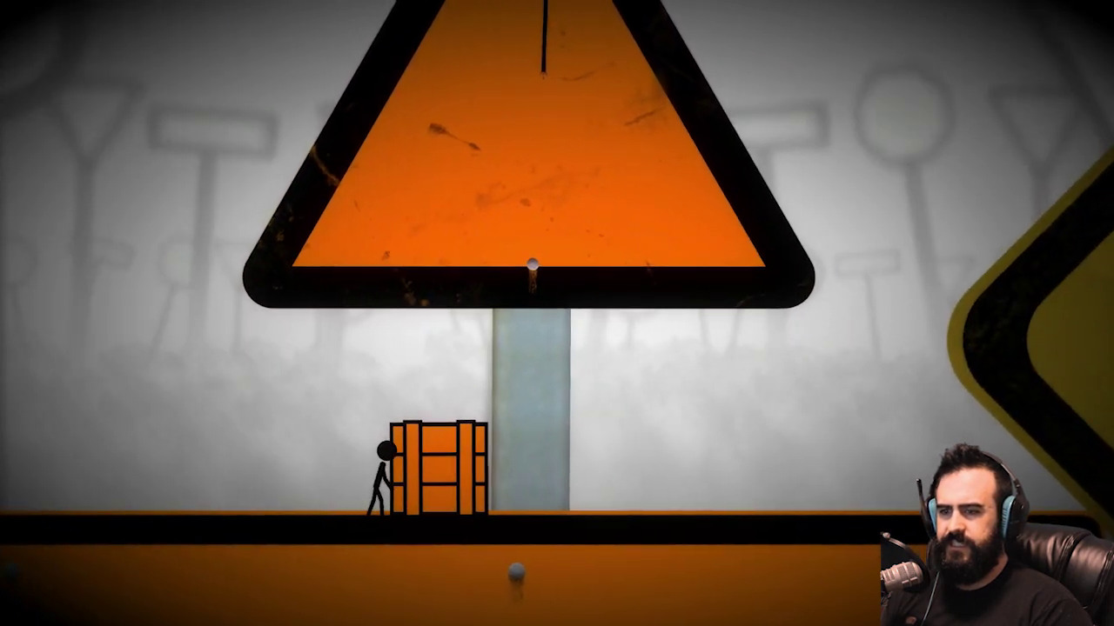
key("Right")
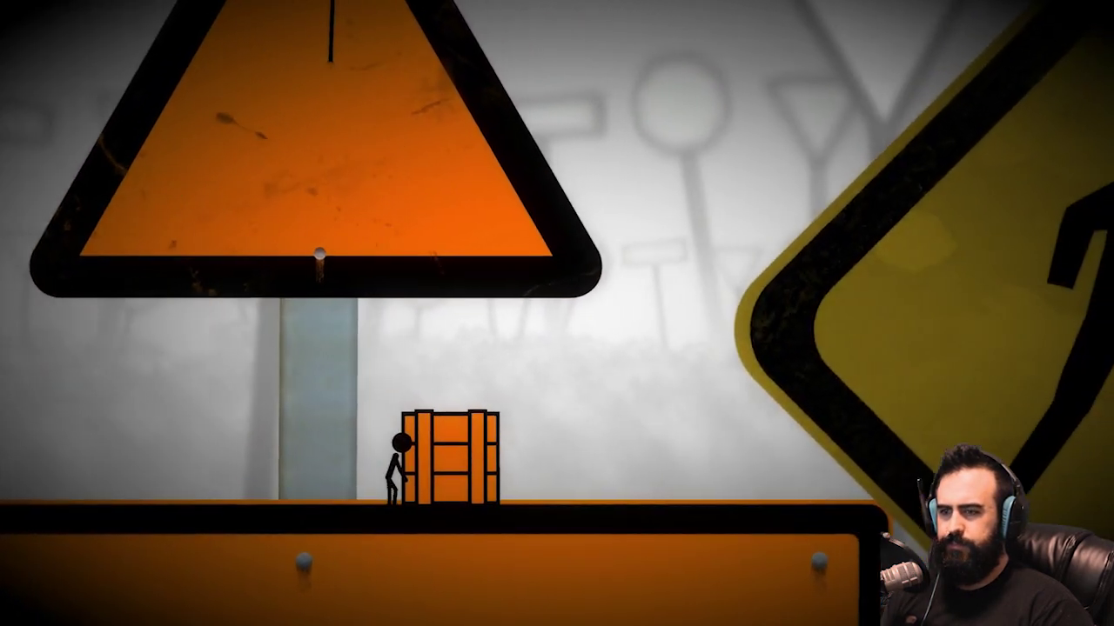
key("Right")
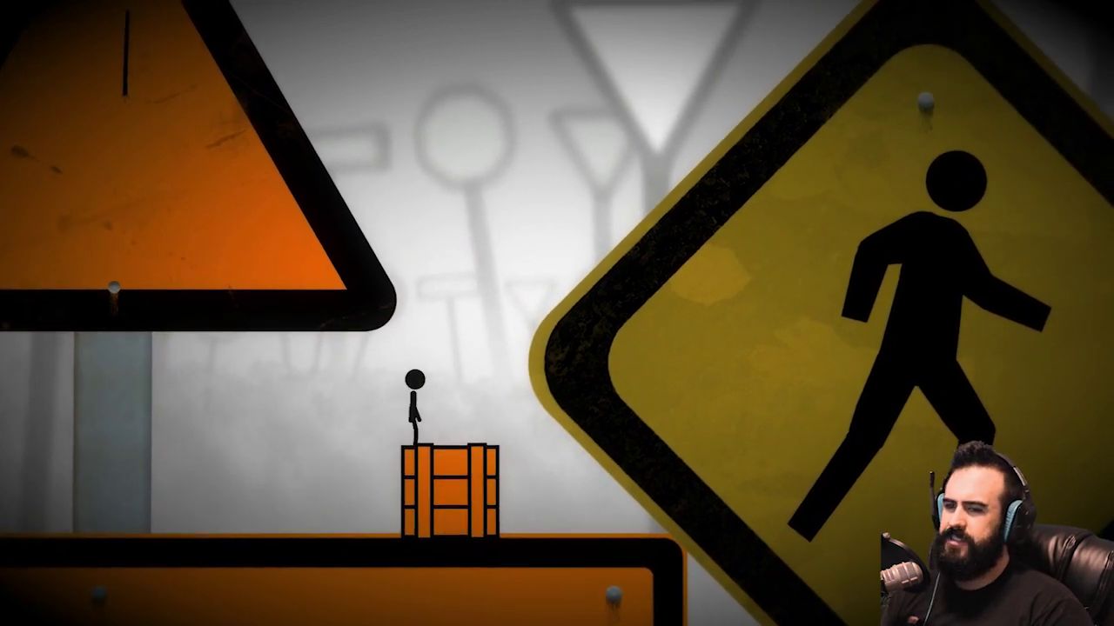
key("Right")
key("Up")
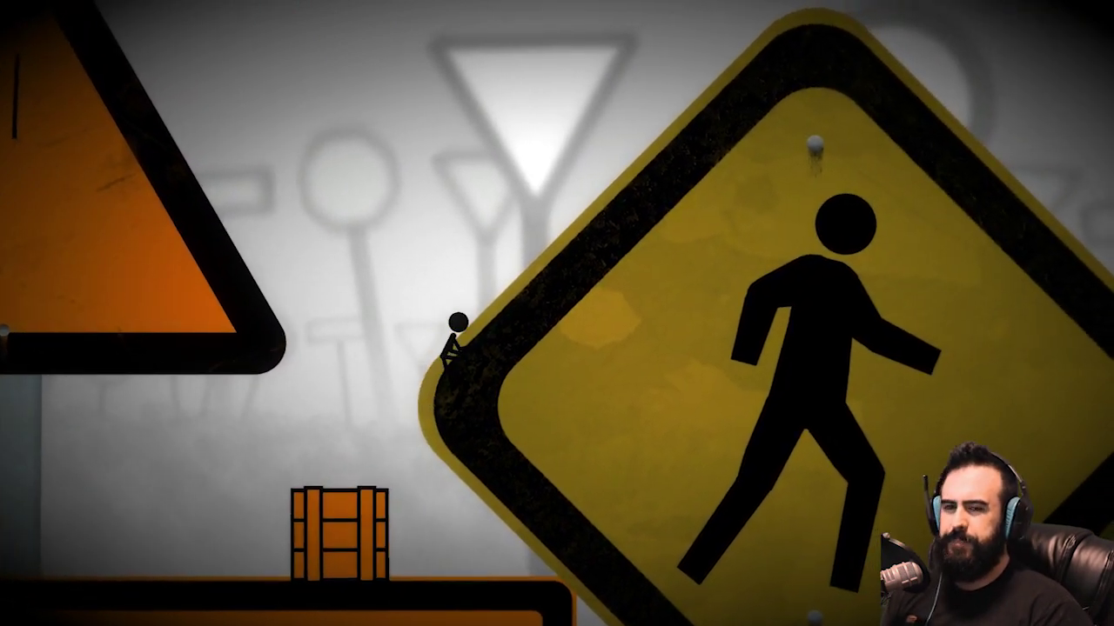
key("Right")
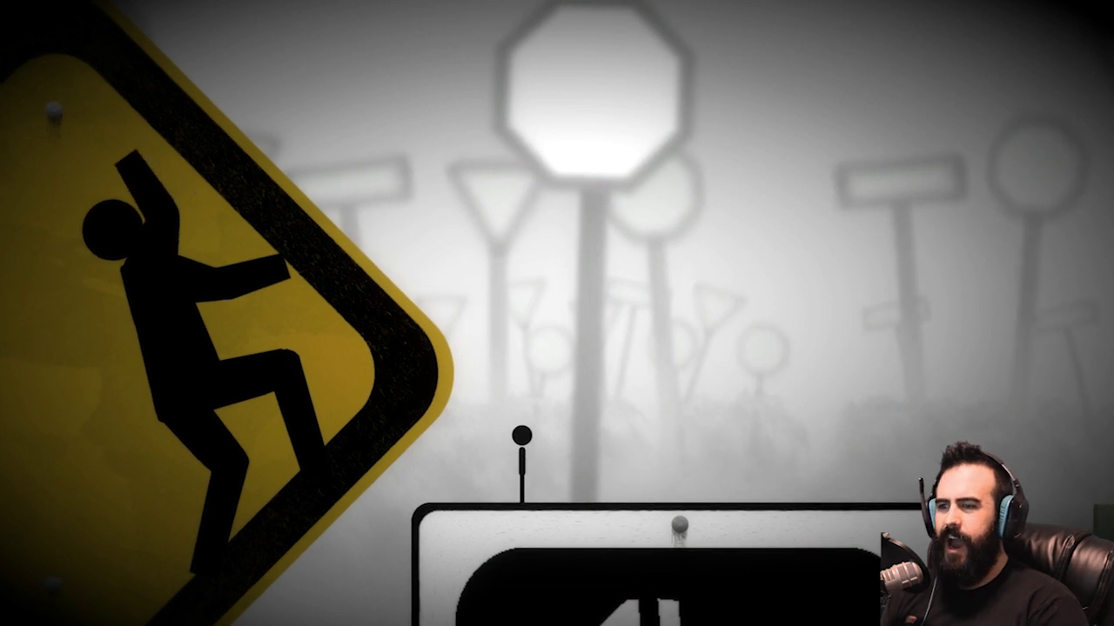
key("Left")
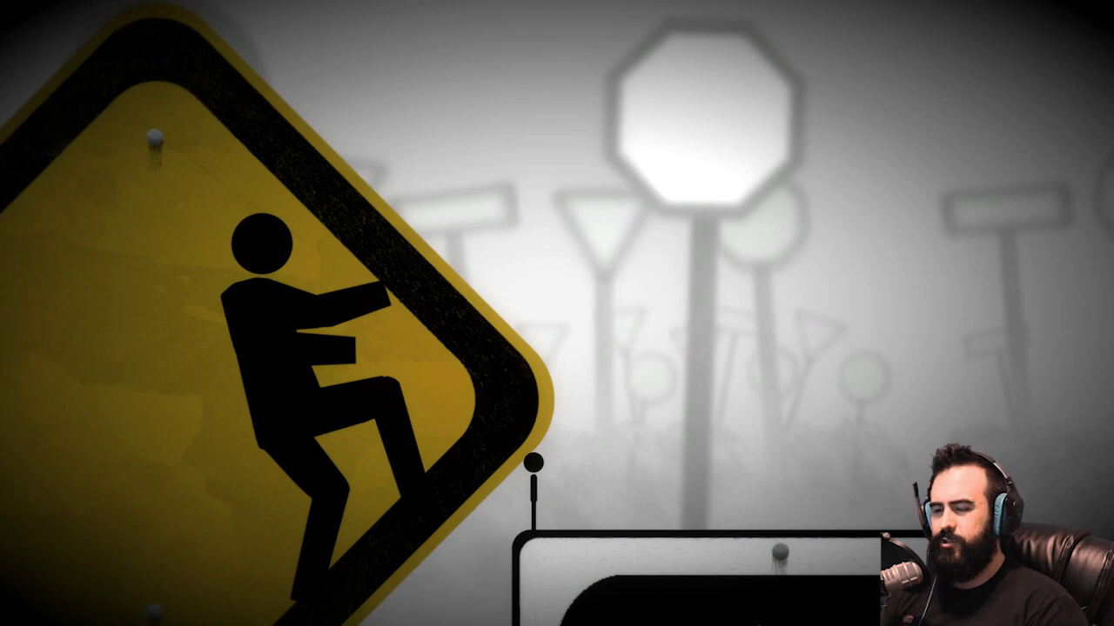
key("Right")
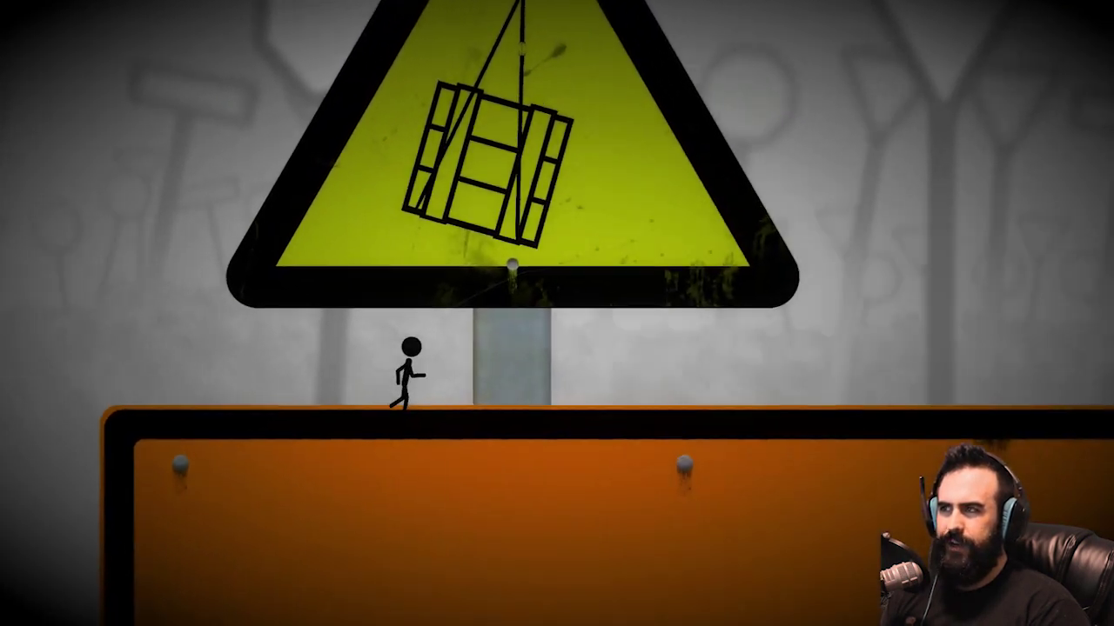
key("Right")
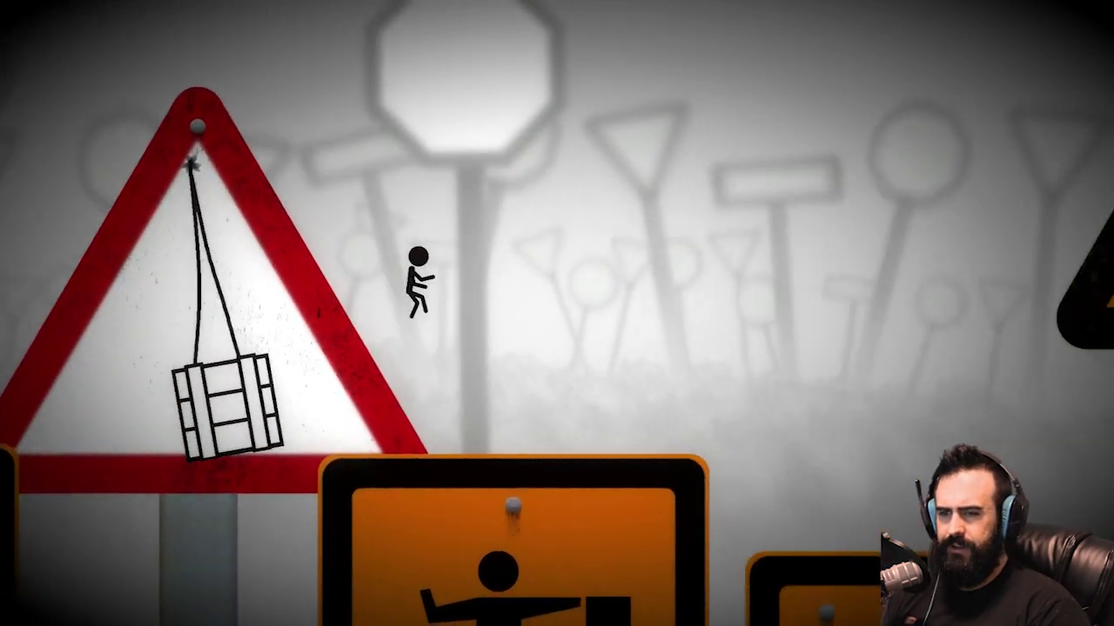
key("Up")
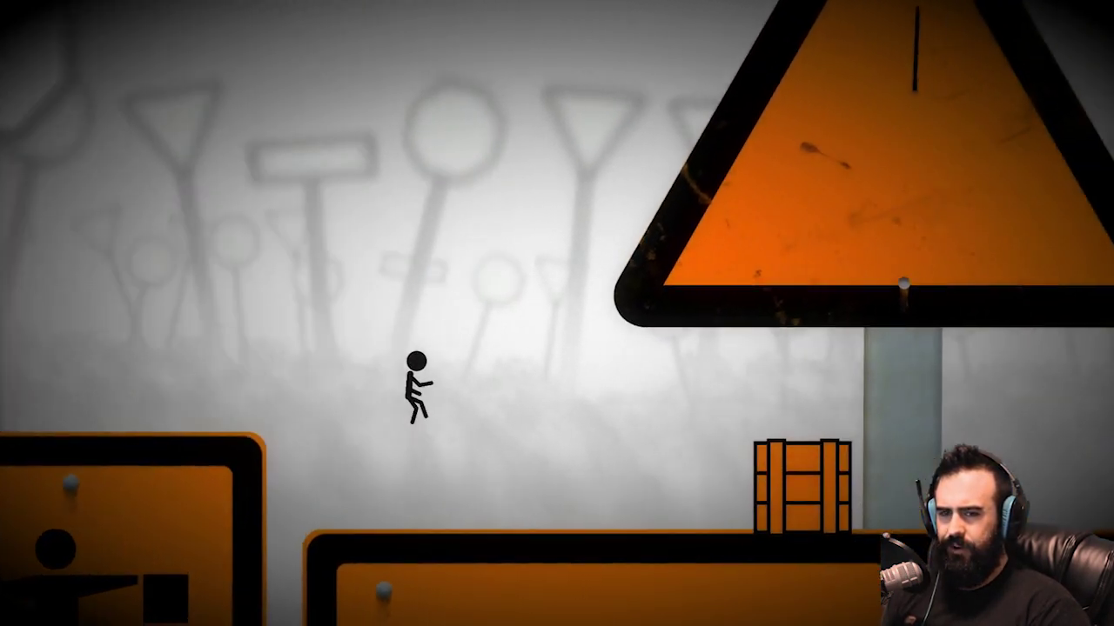
key("Right")
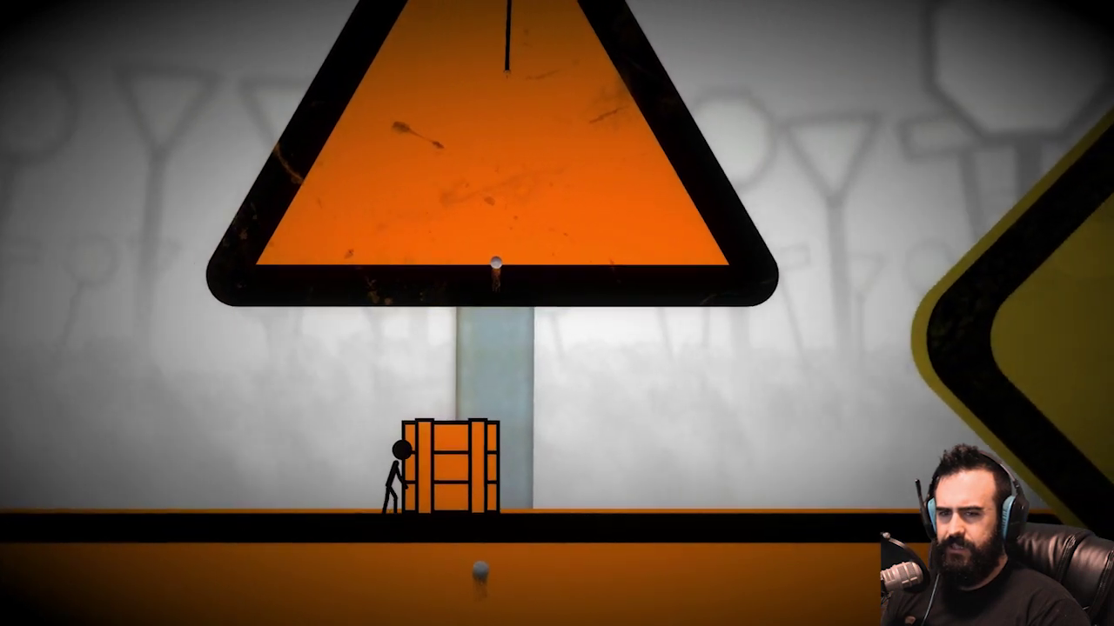
key("Right")
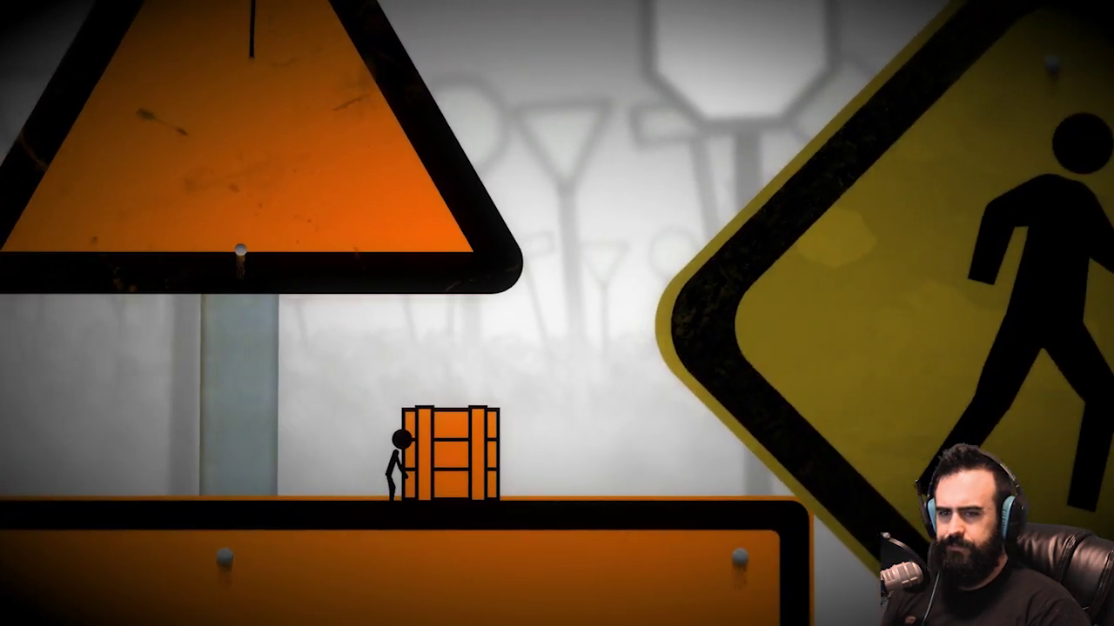
key("Right")
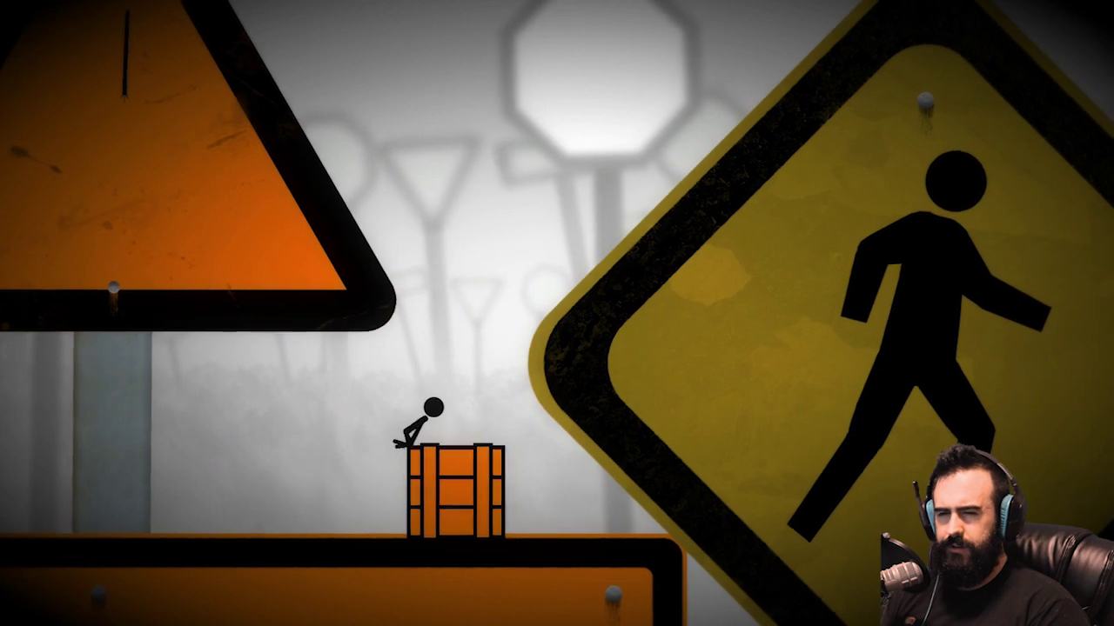
key("space")
key("Right")
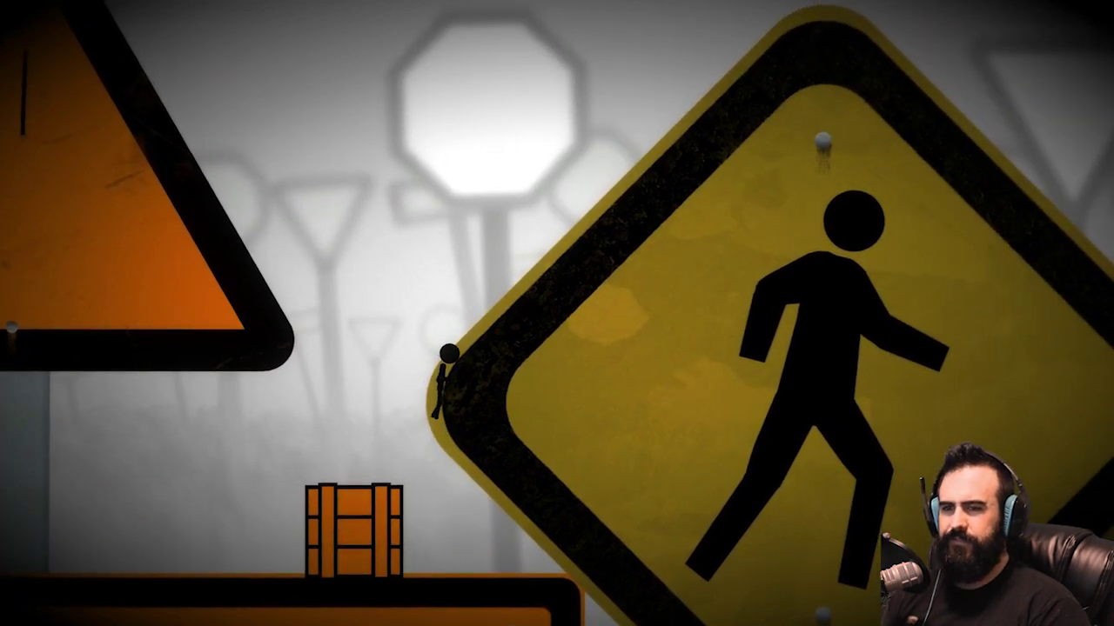
key("Right")
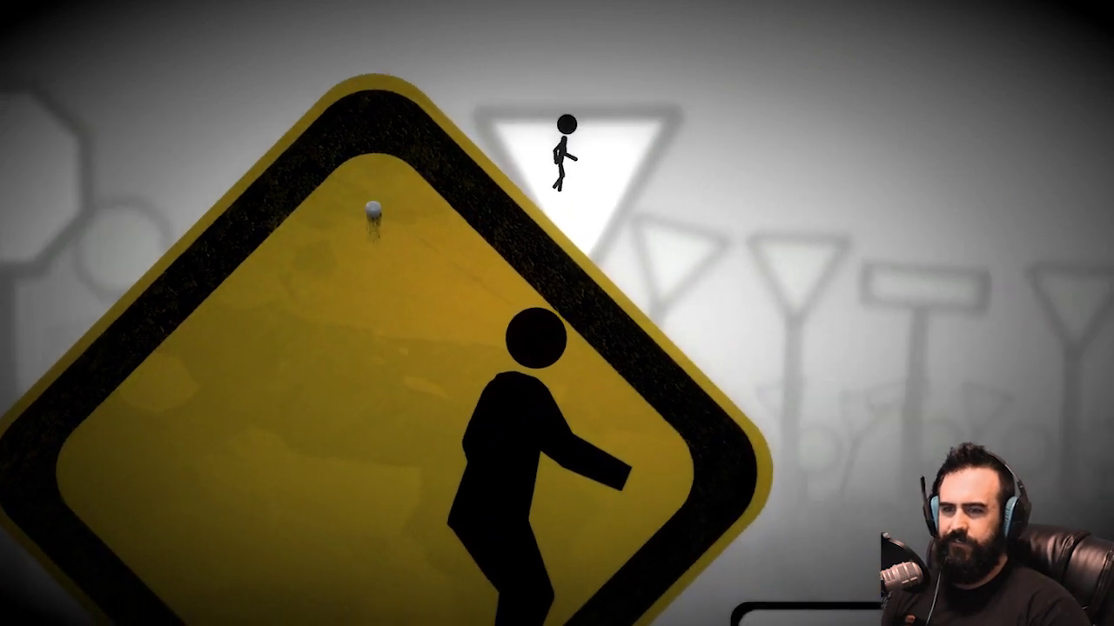
key("Right")
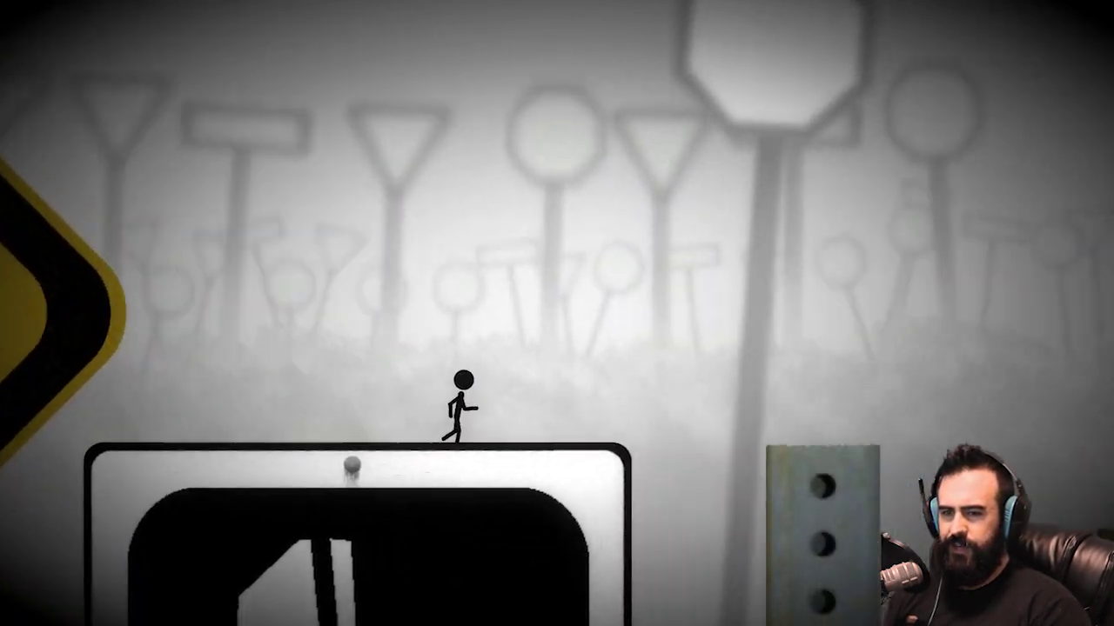
key("space")
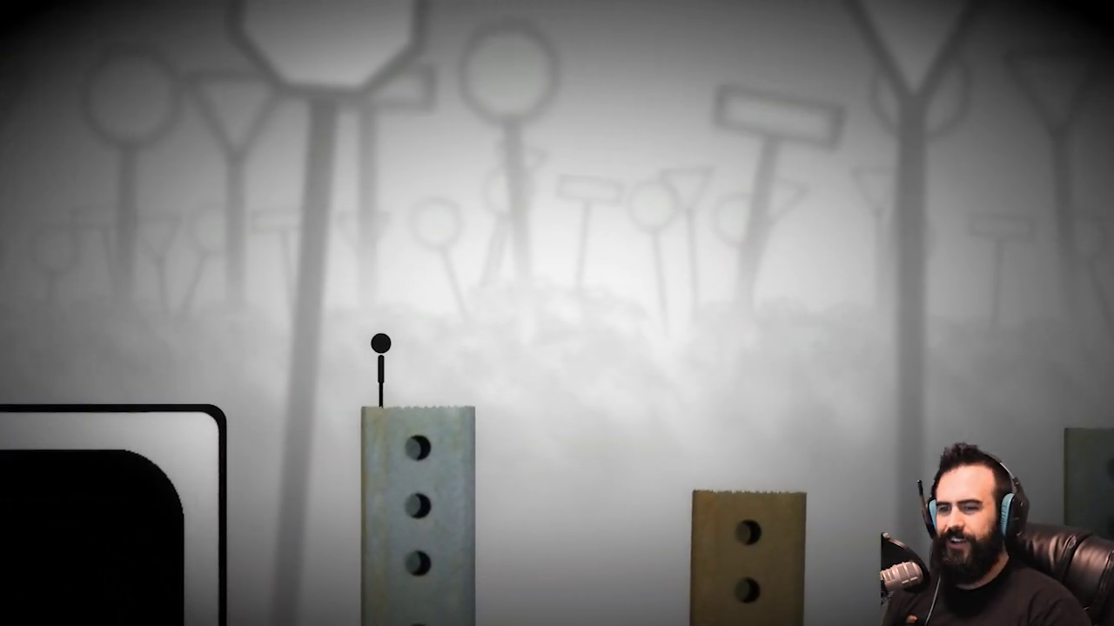
key("space")
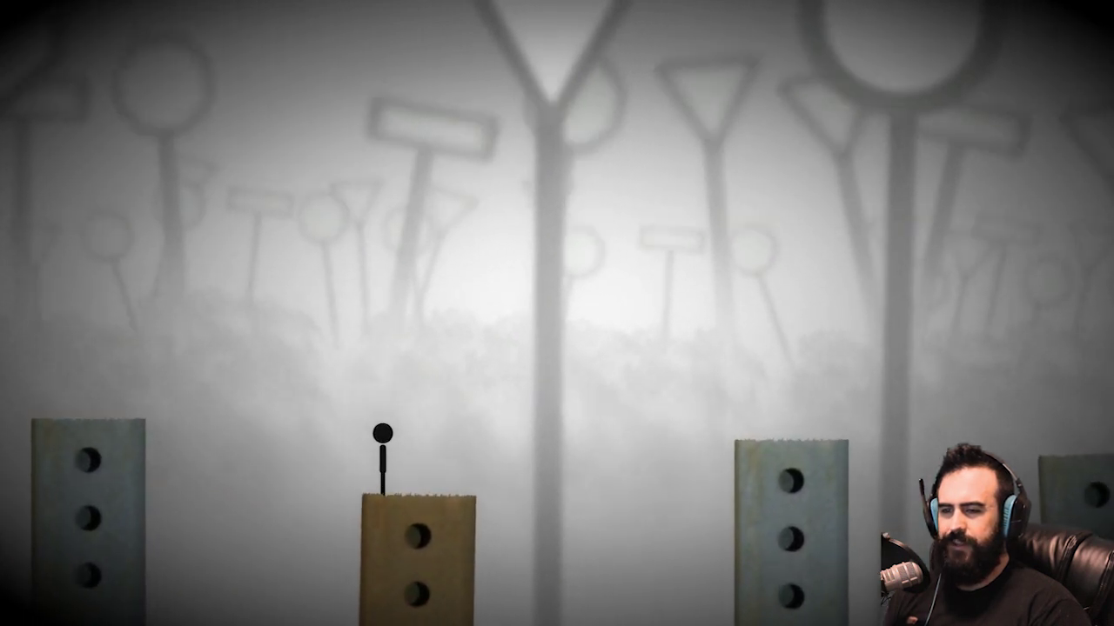
key("Right")
key("space")
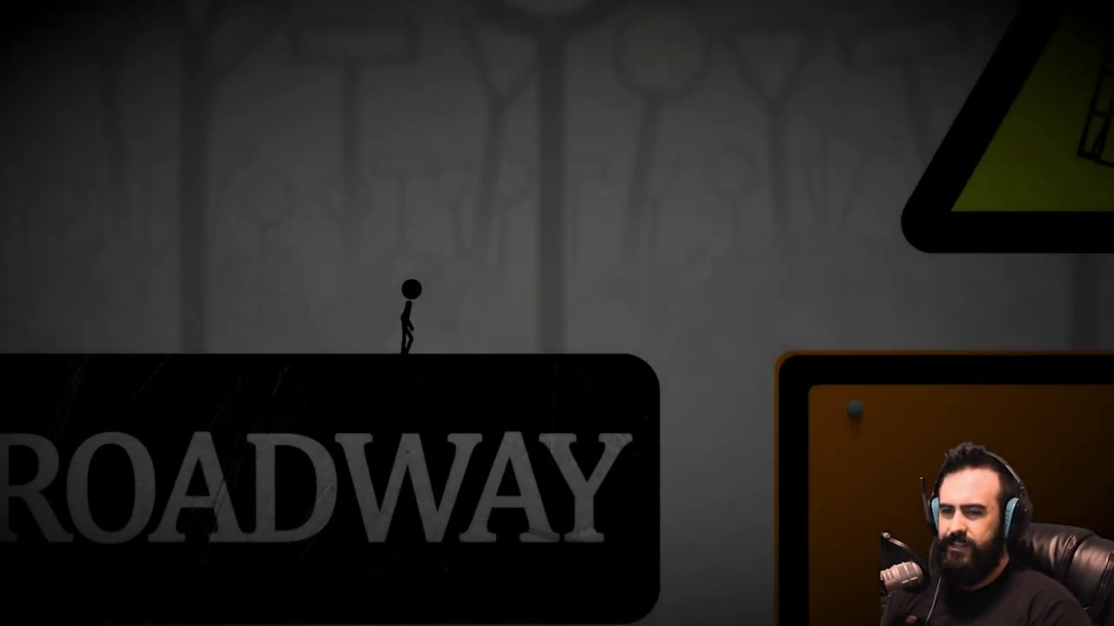
key("space")
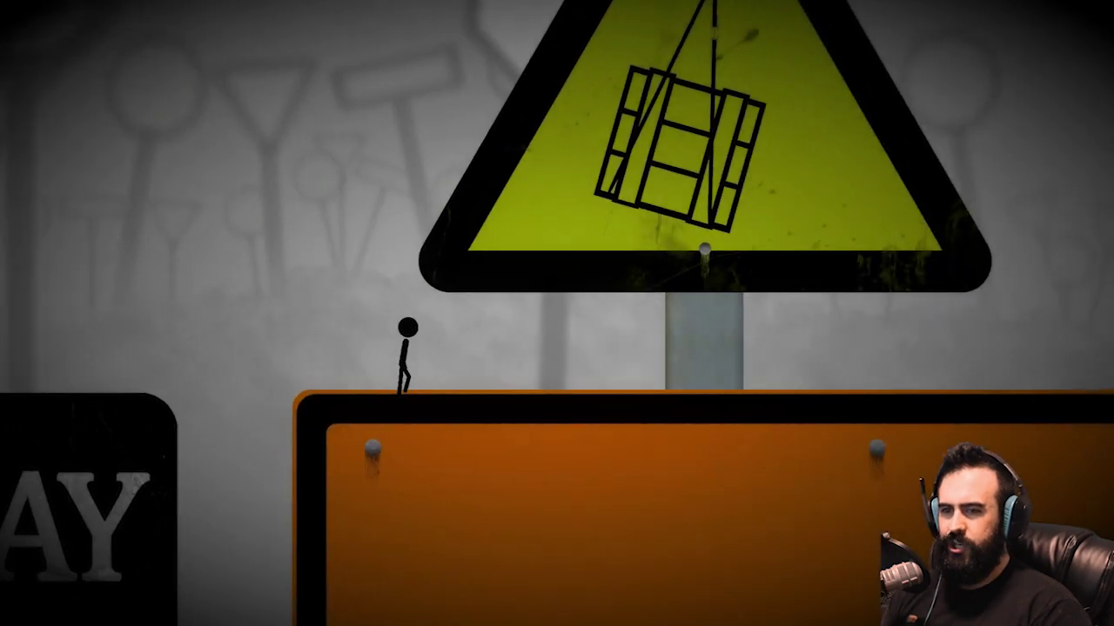
key("Right")
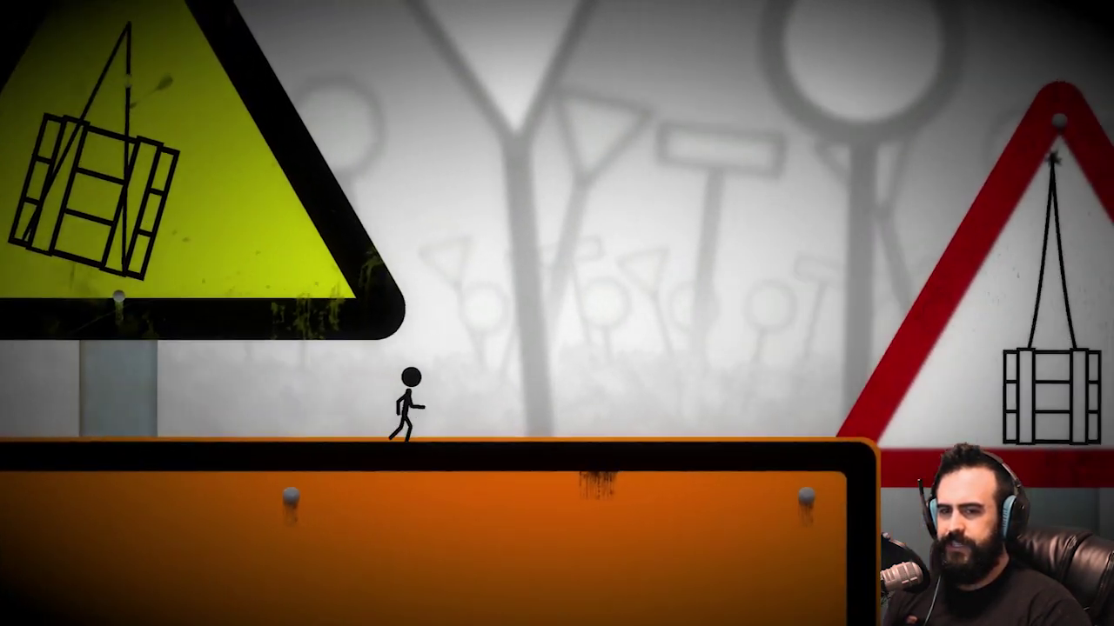
key("Right")
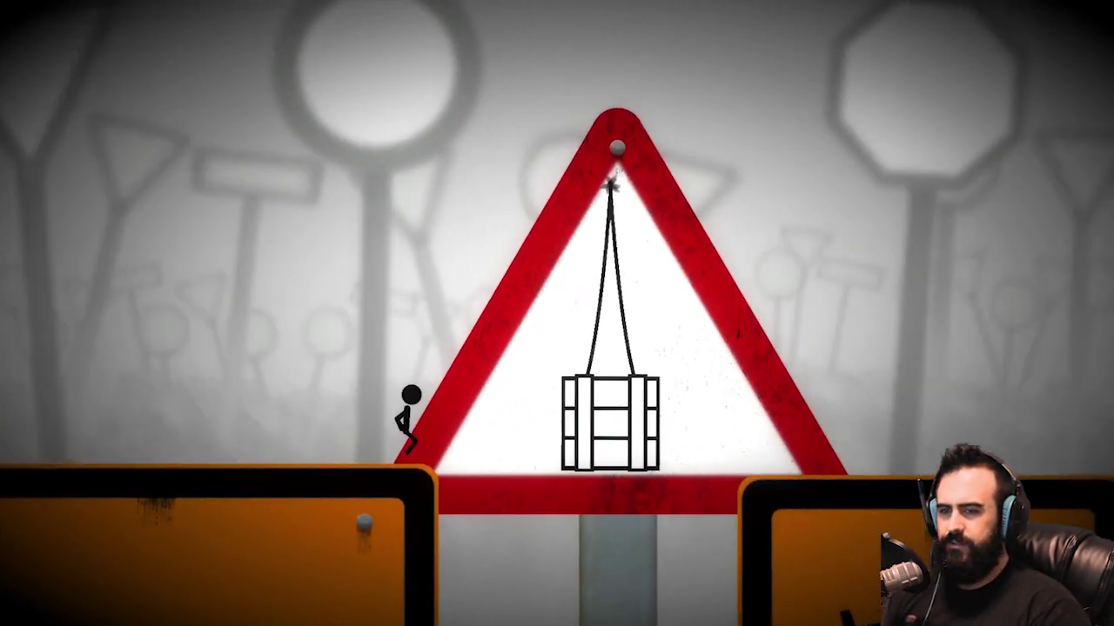
key("space")
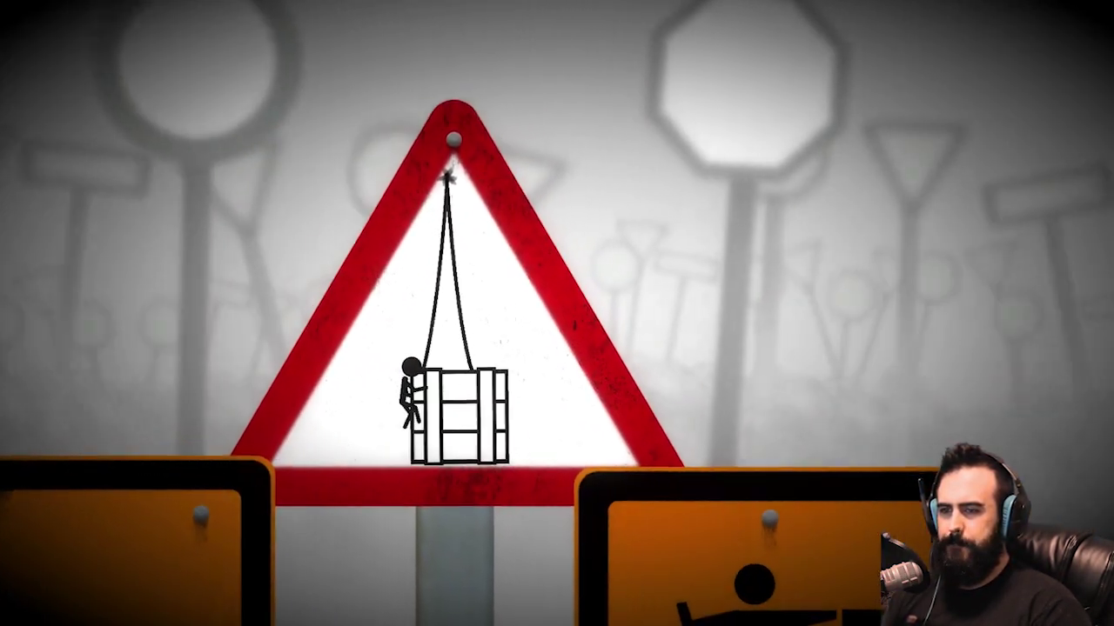
key("Up")
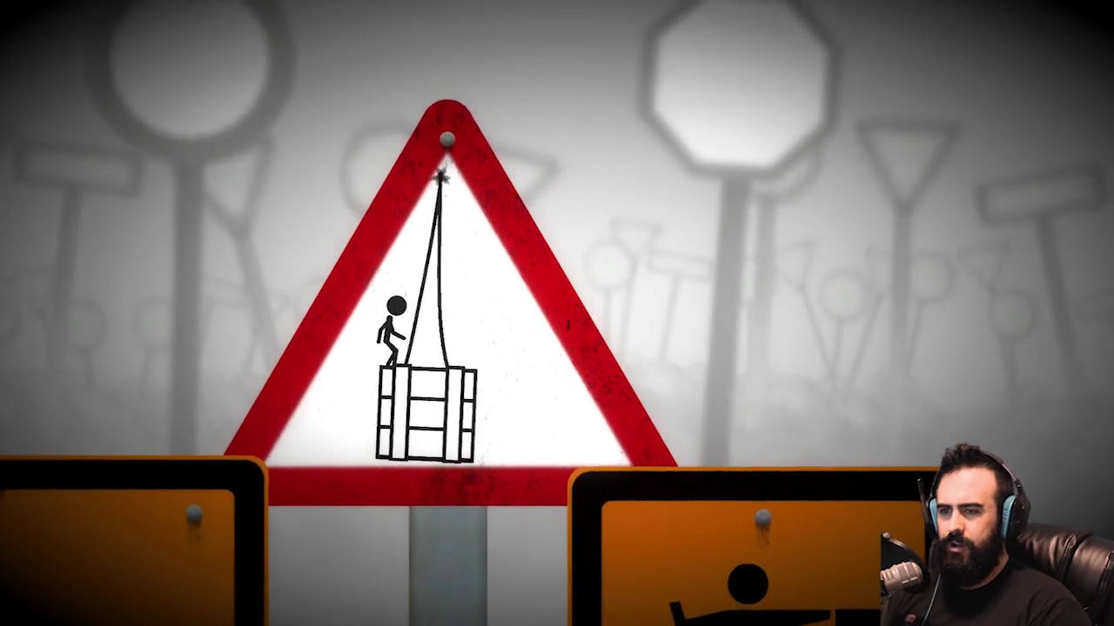
key("Right")
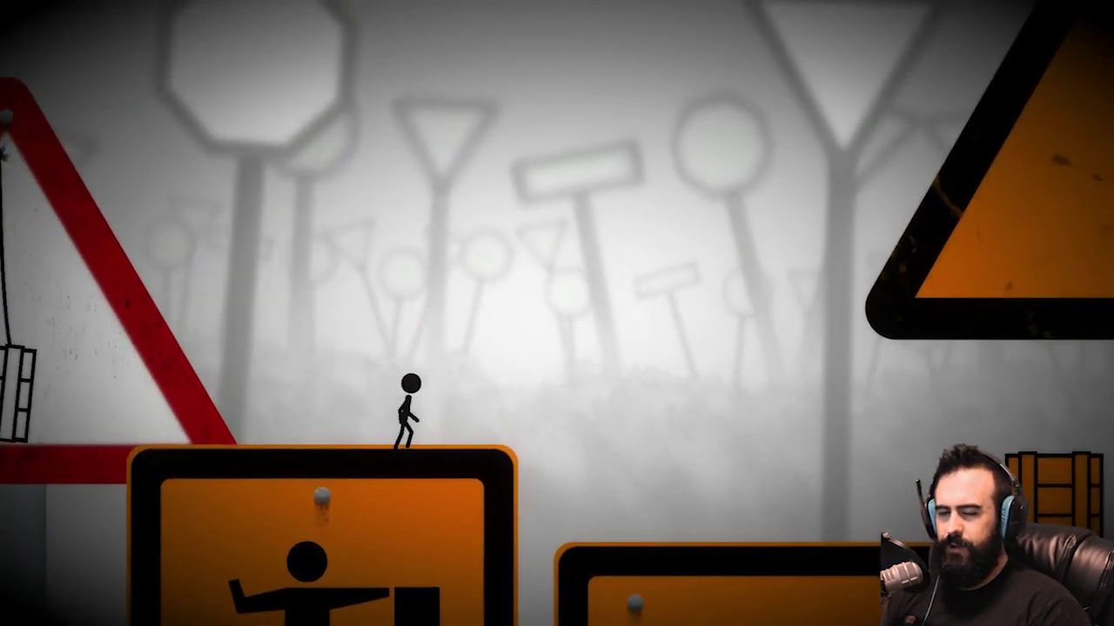
key("Right")
key("space")
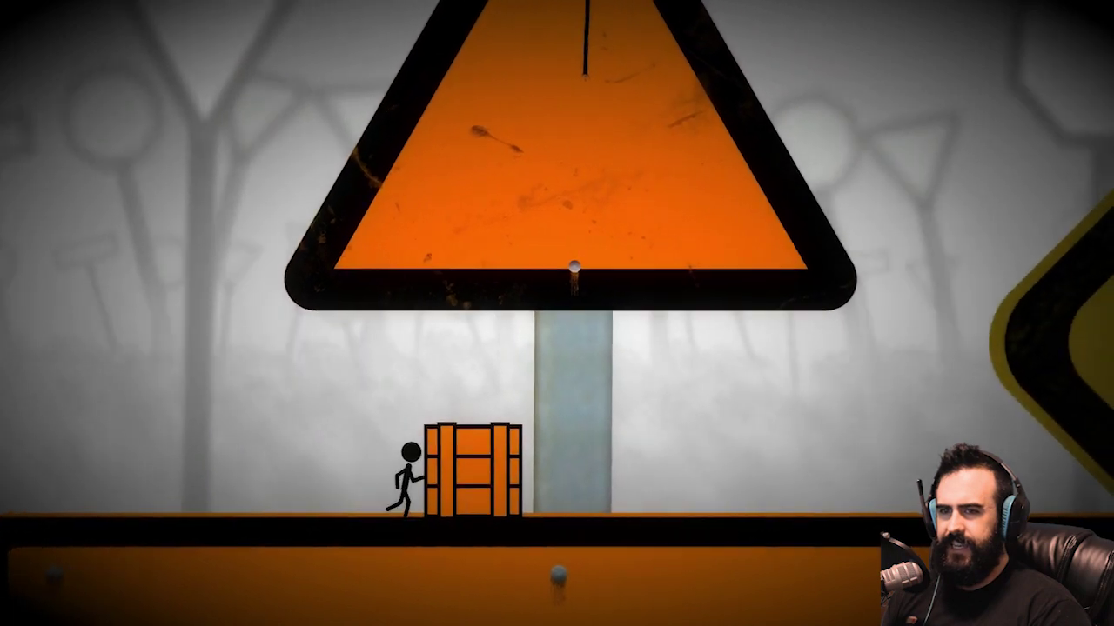
key("Right")
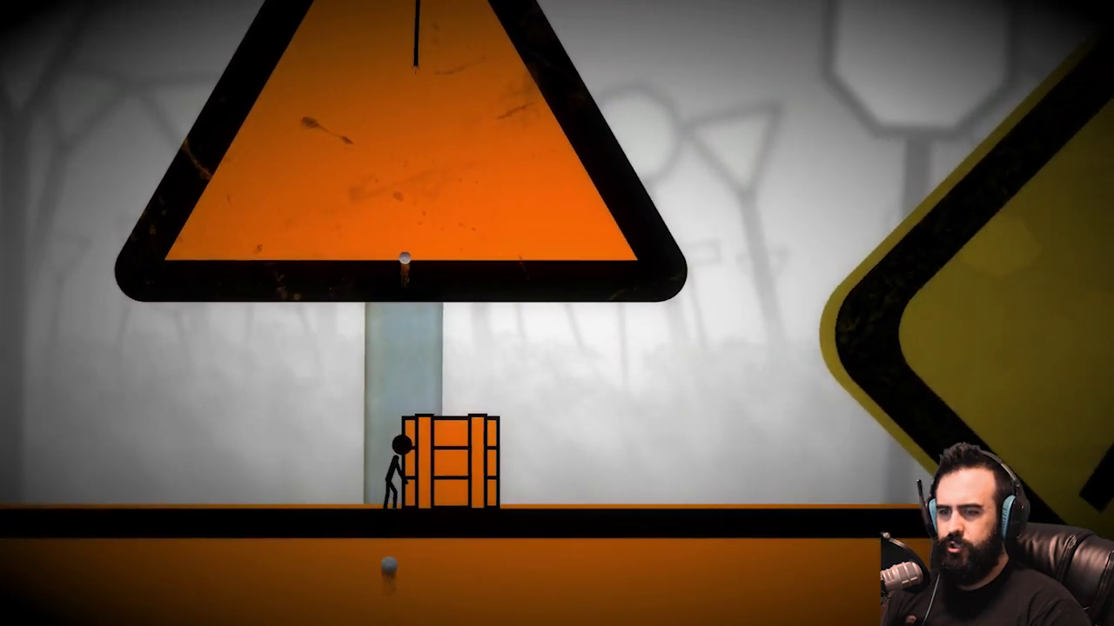
key("Right")
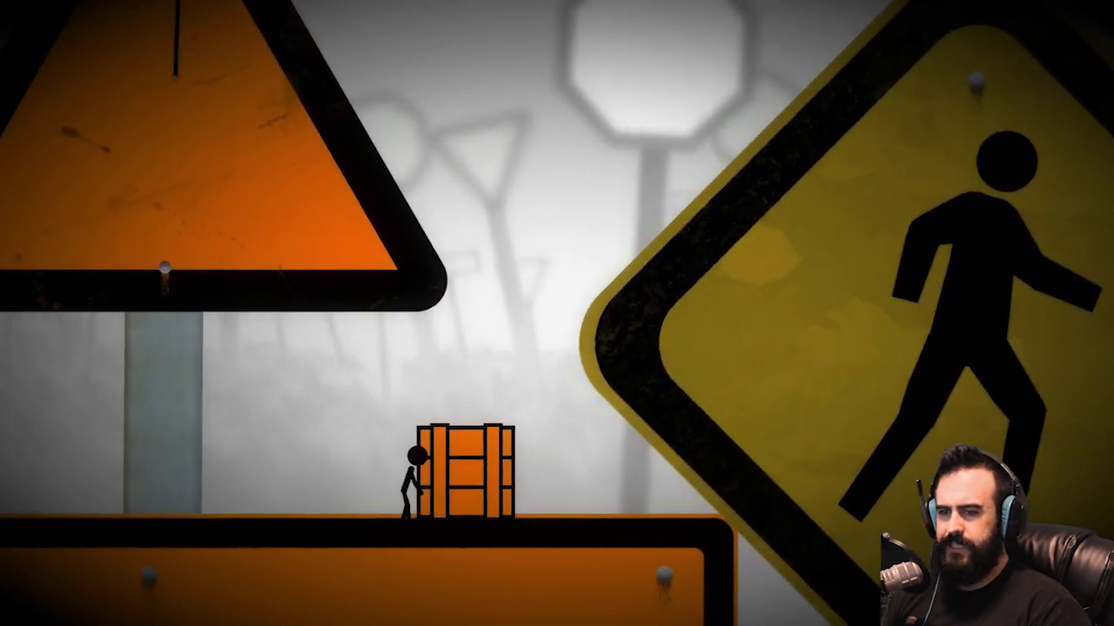
key("Right")
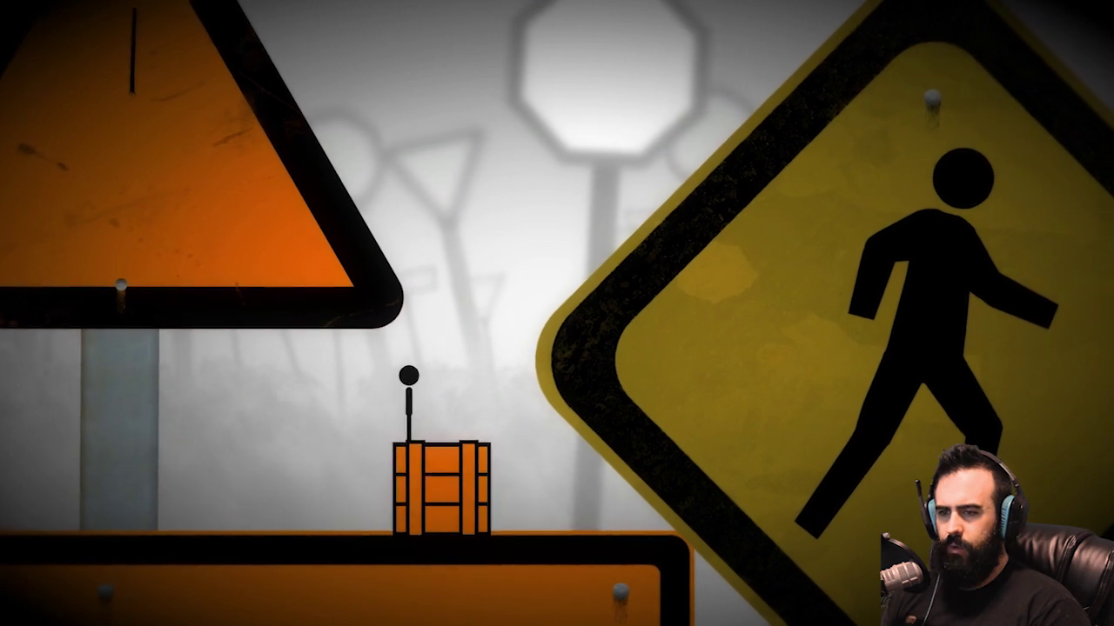
key("space")
key("Right")
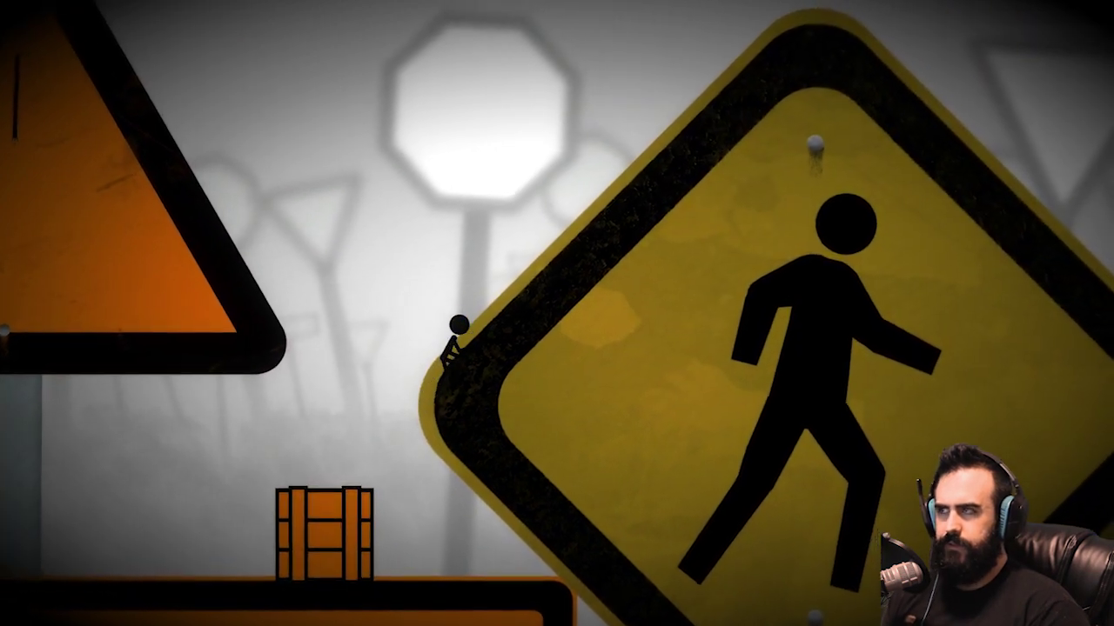
key("Right")
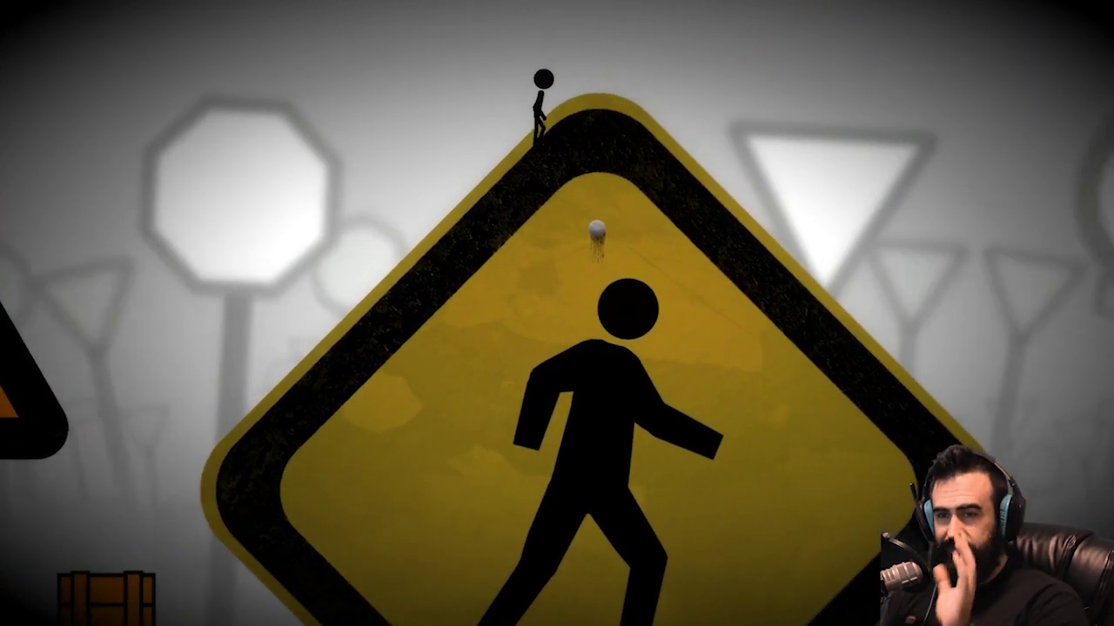
key("Right")
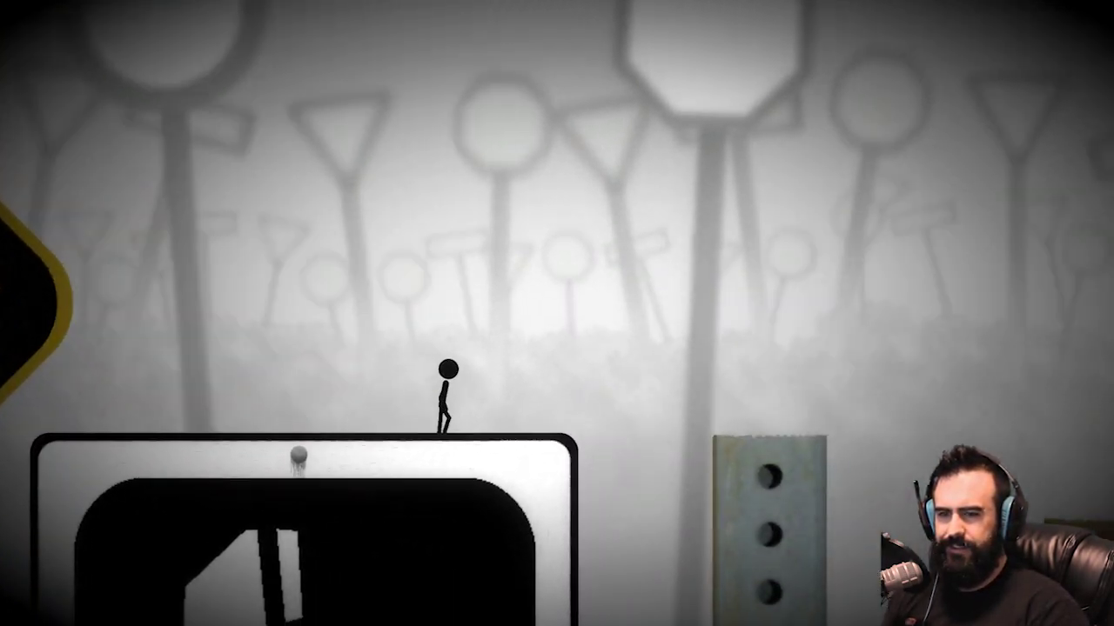
key("space")
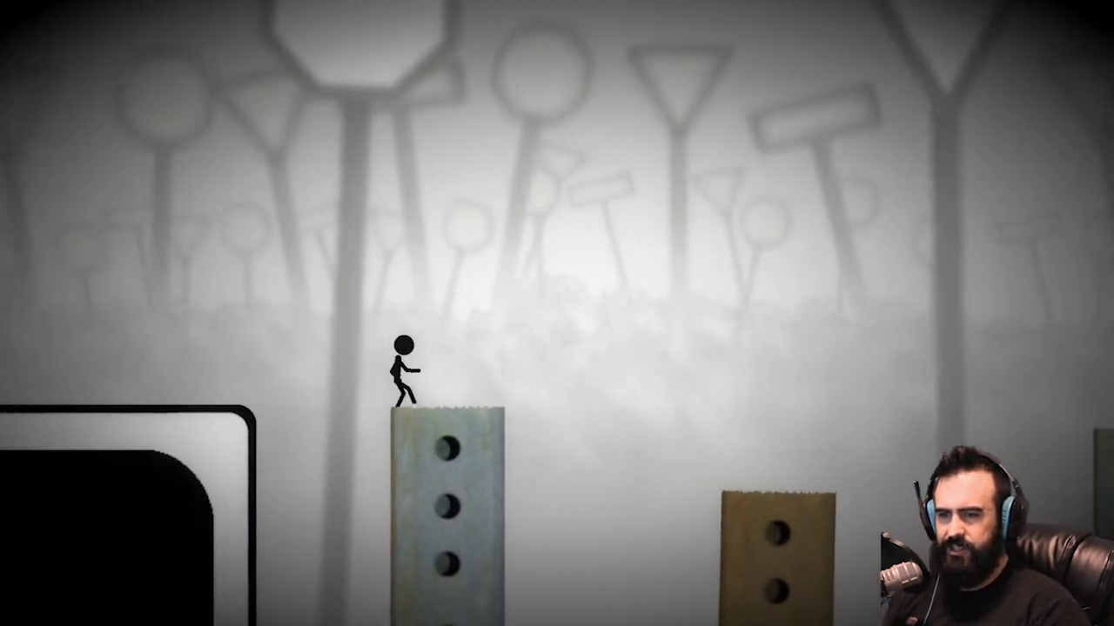
key("space")
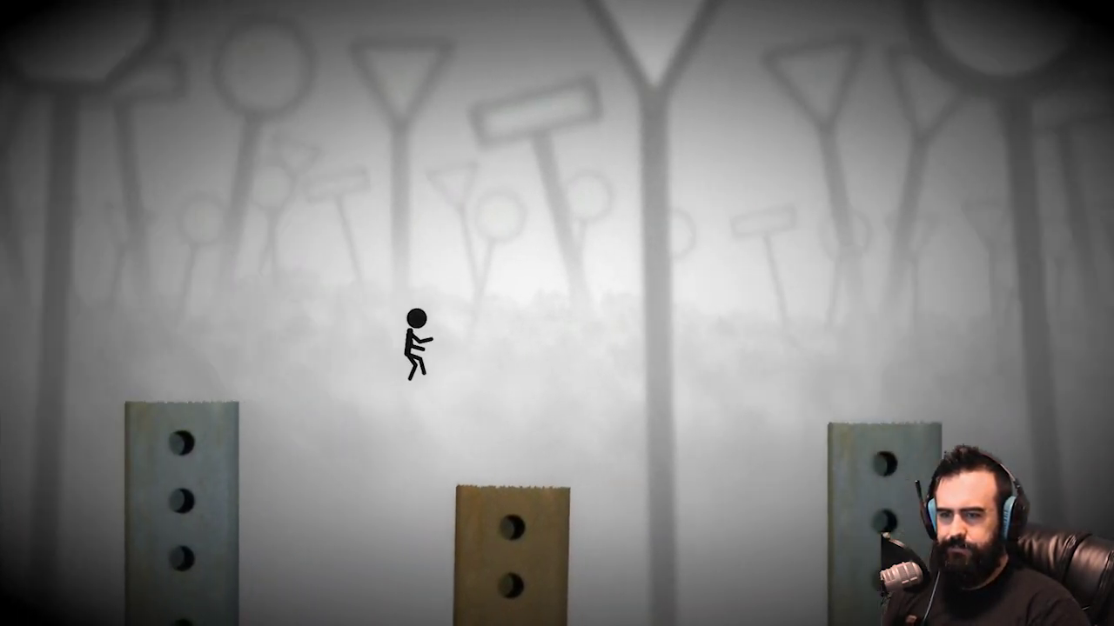
key("Right")
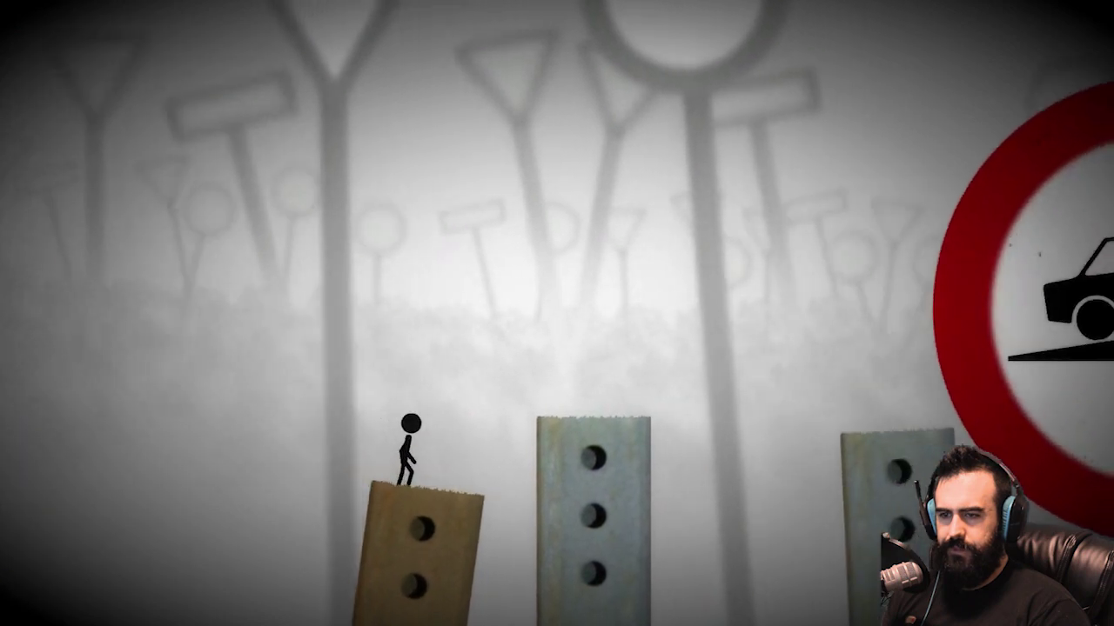
key("space")
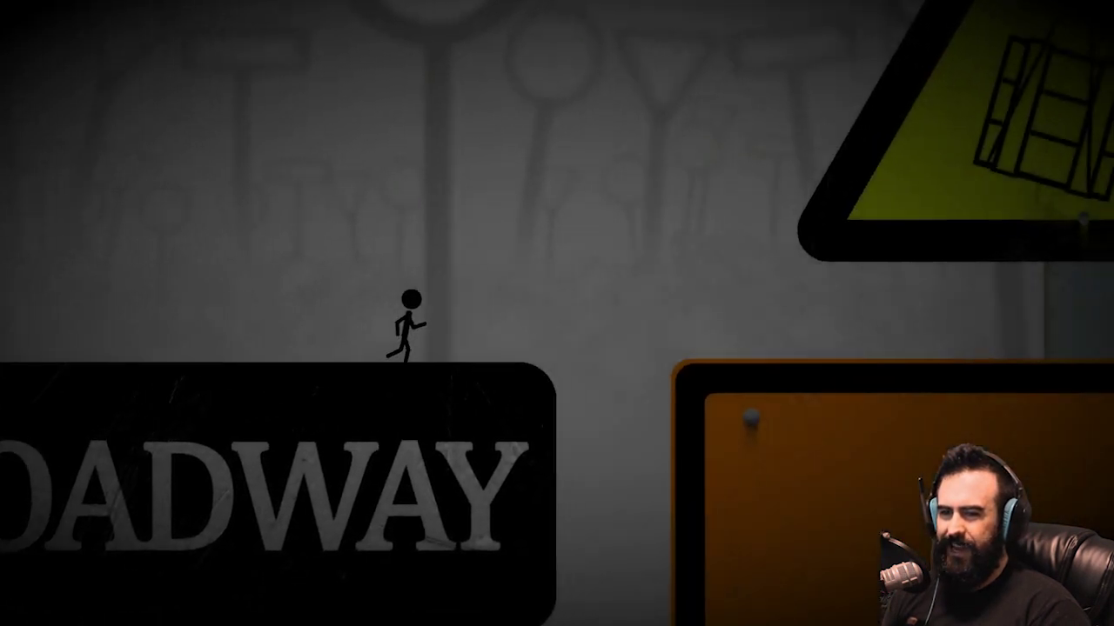
key("space")
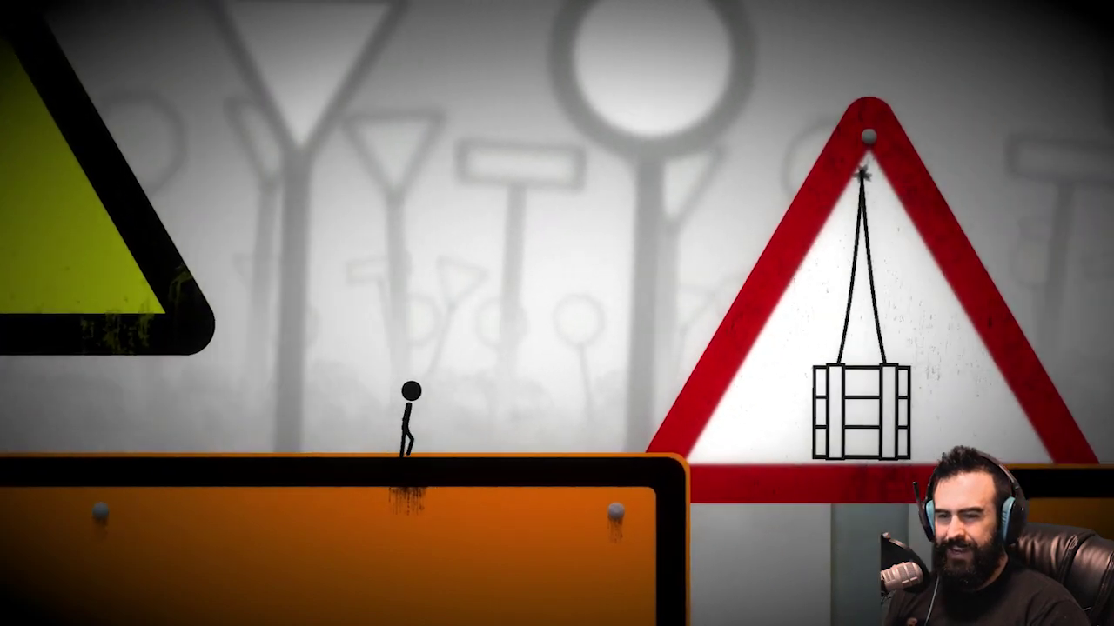
key("space")
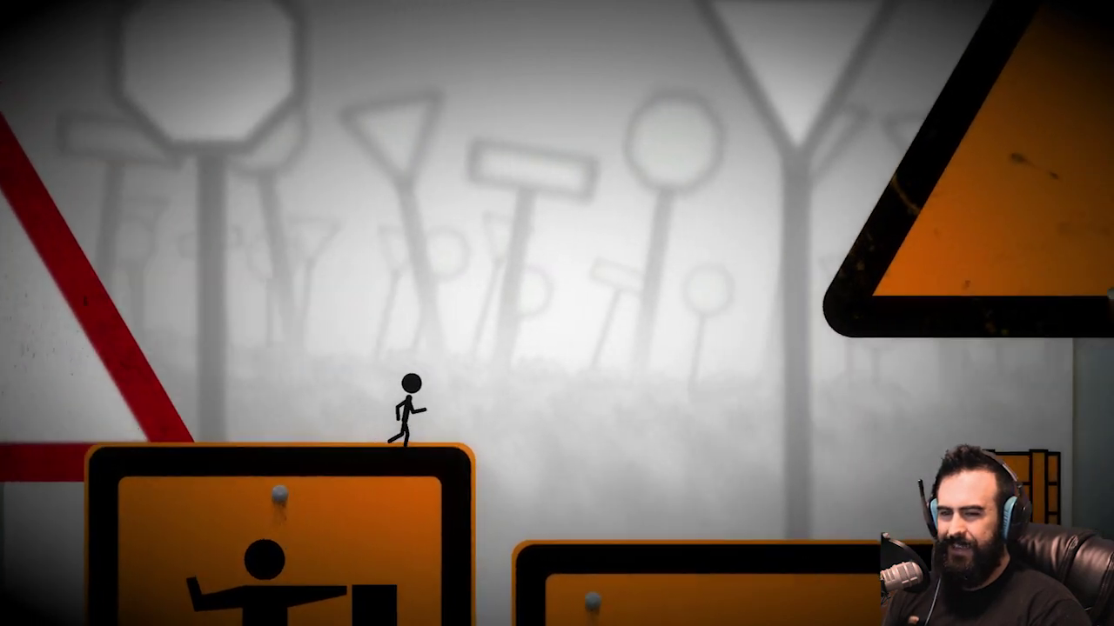
key("space")
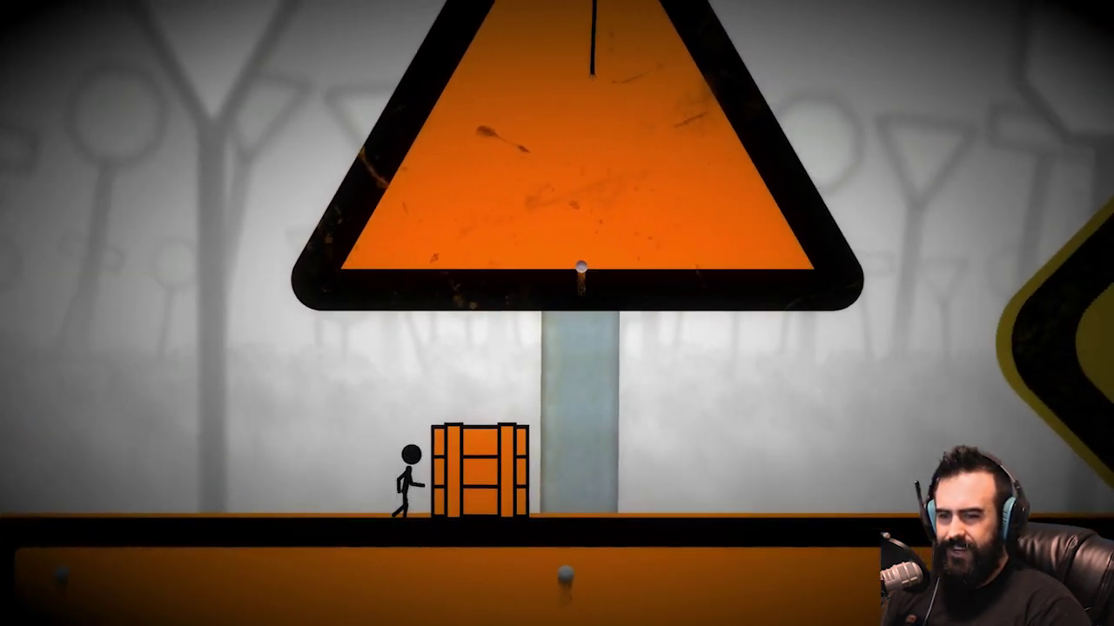
key("Right")
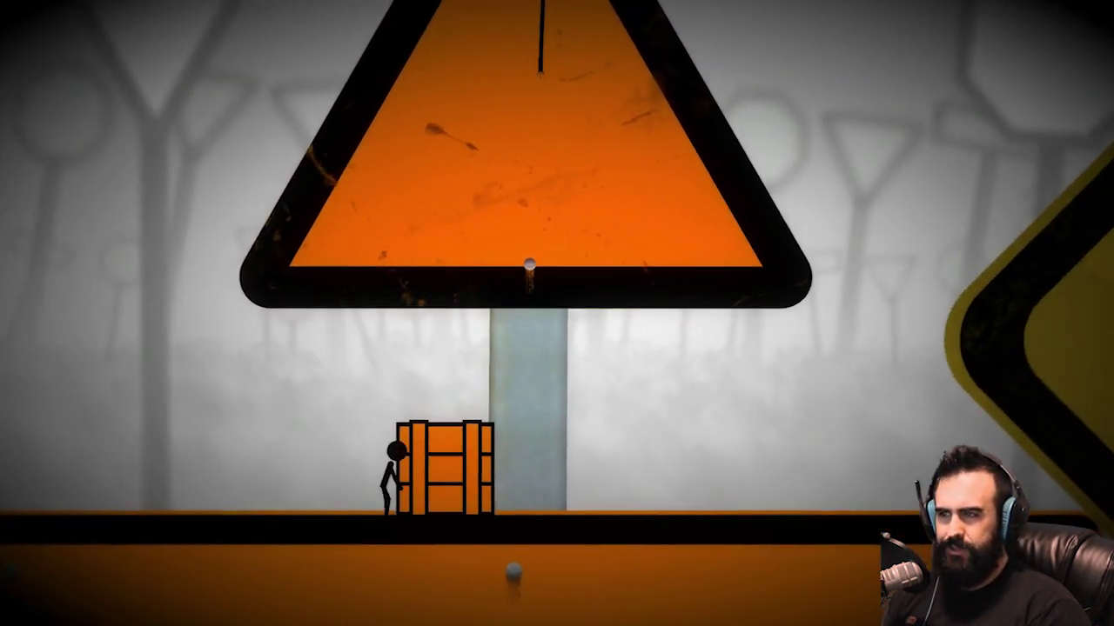
key("Right")
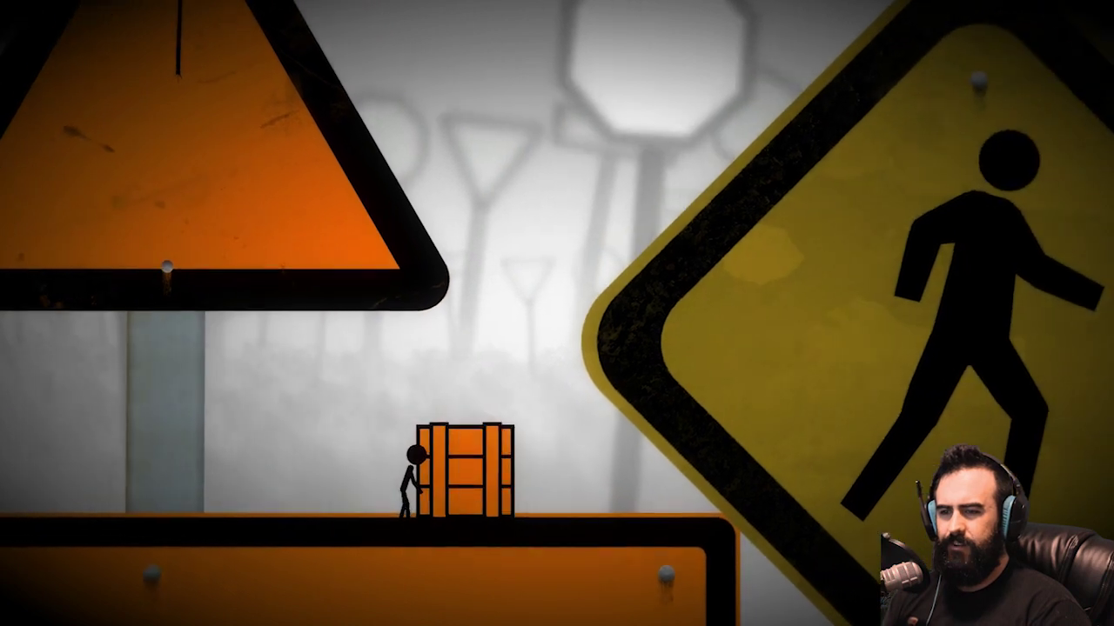
key("Right")
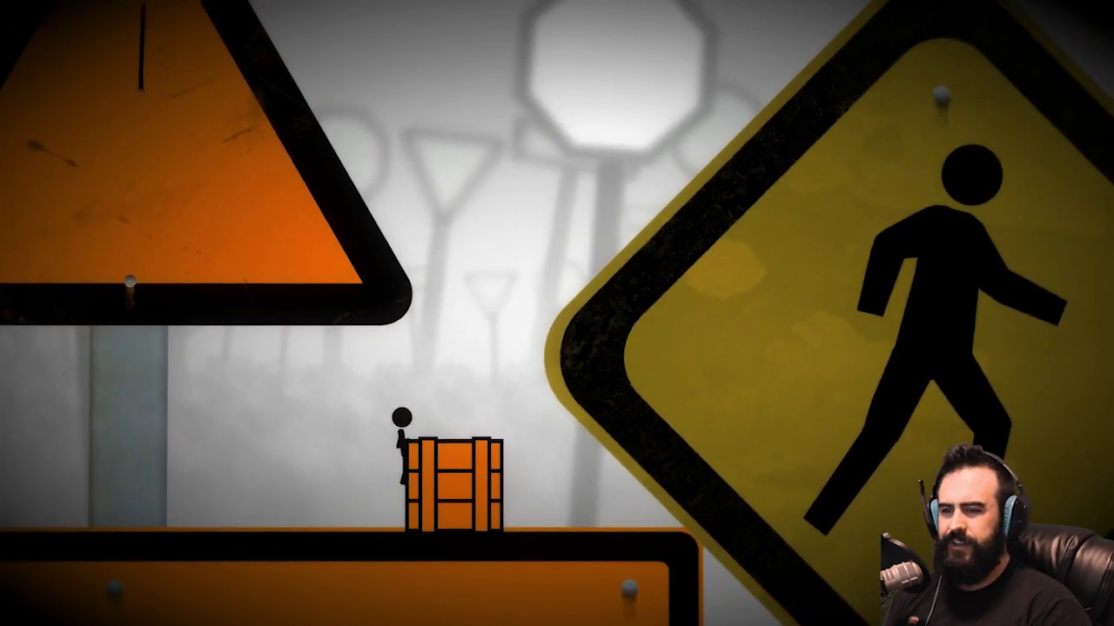
key("Right")
key("Up")
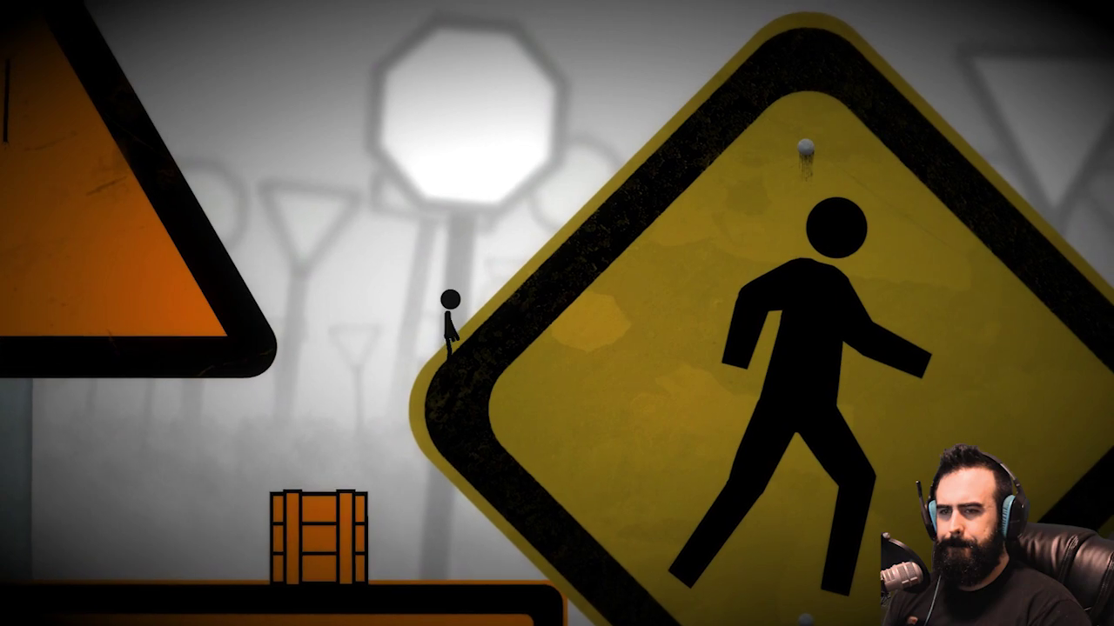
key("Right")
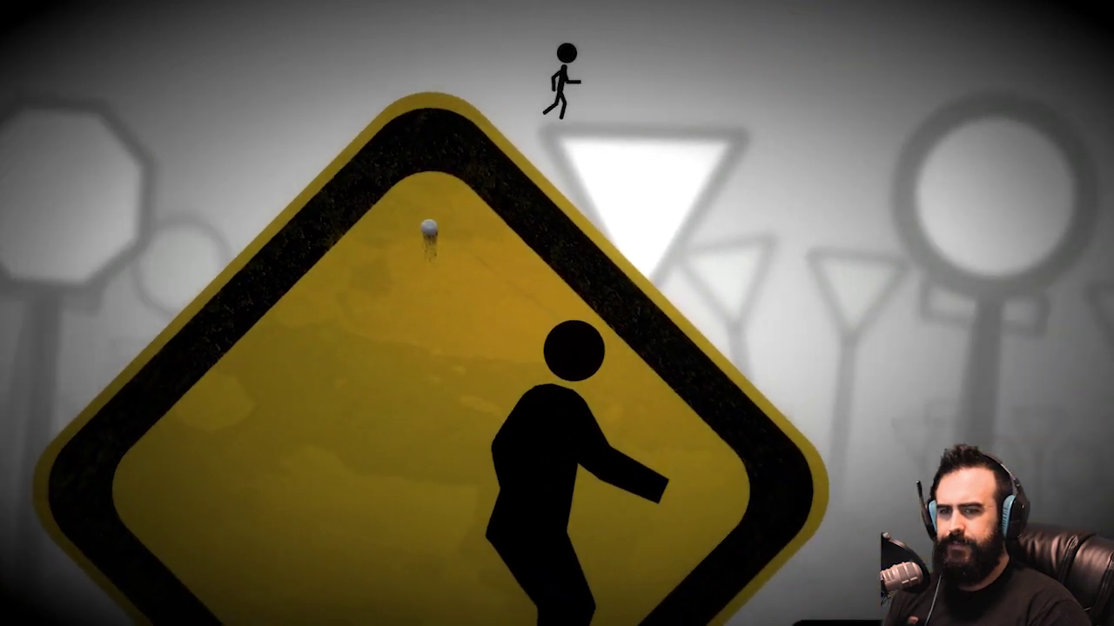
key("Right")
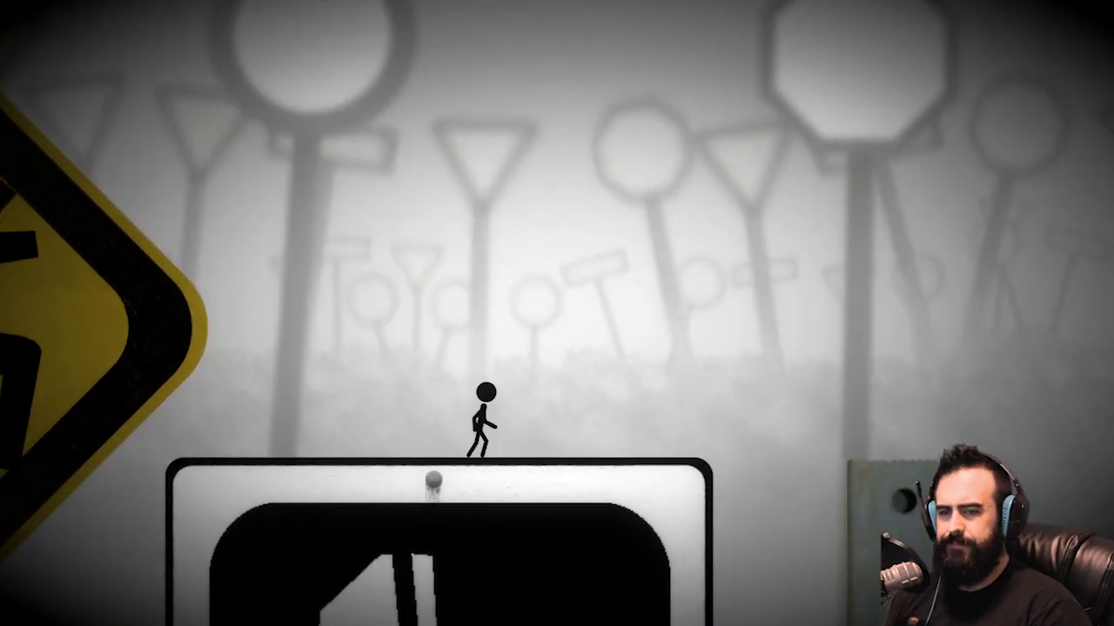
key("Right")
key("Up")
key("Up")
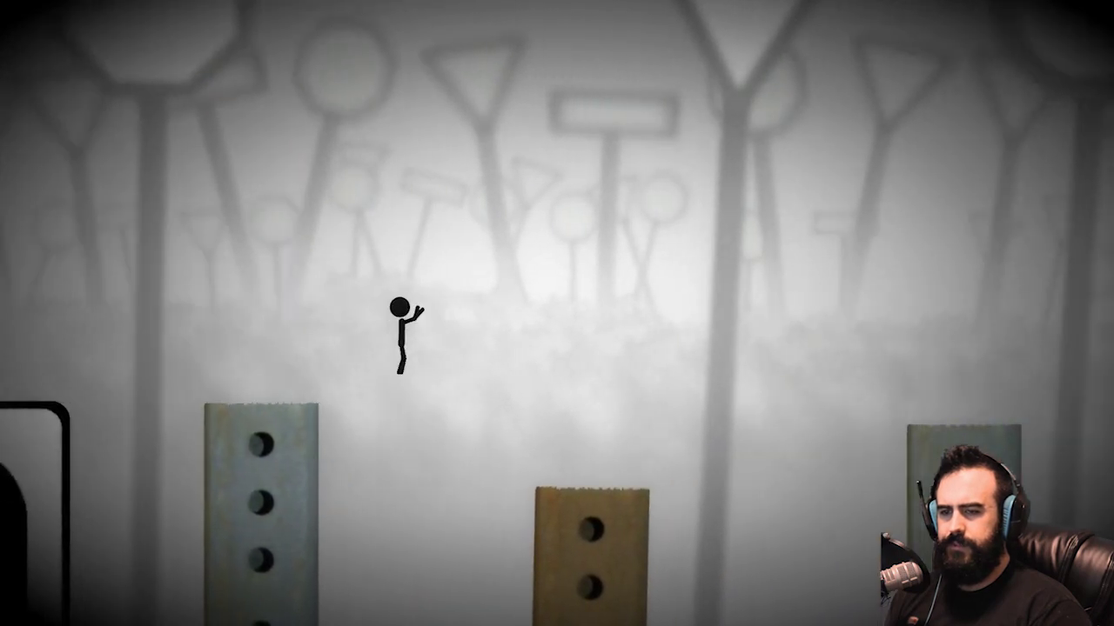
key("Right")
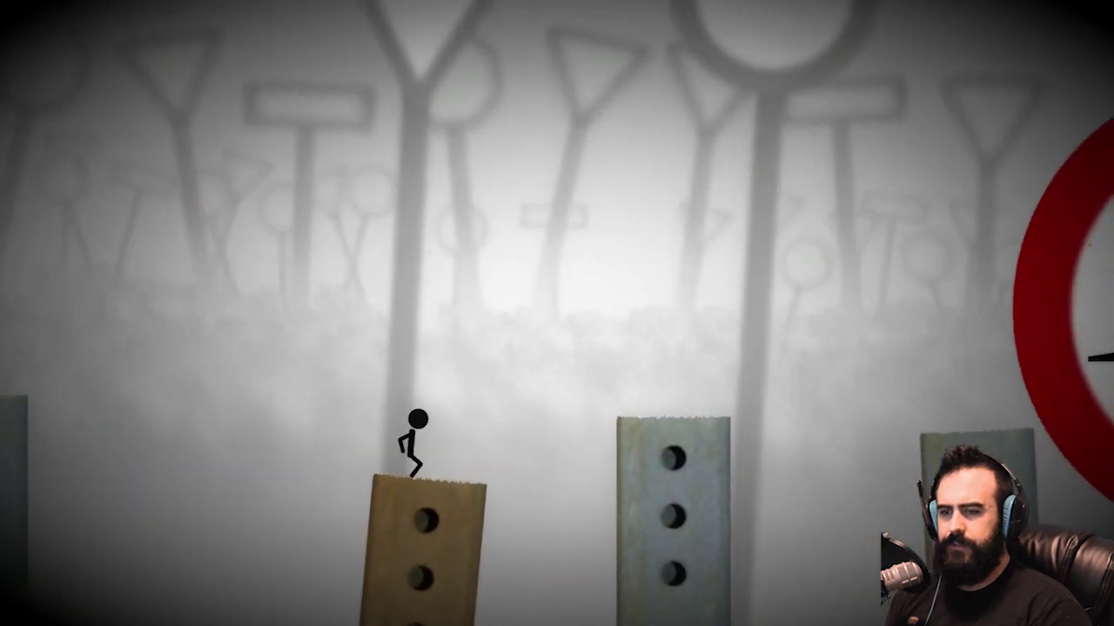
key("Up")
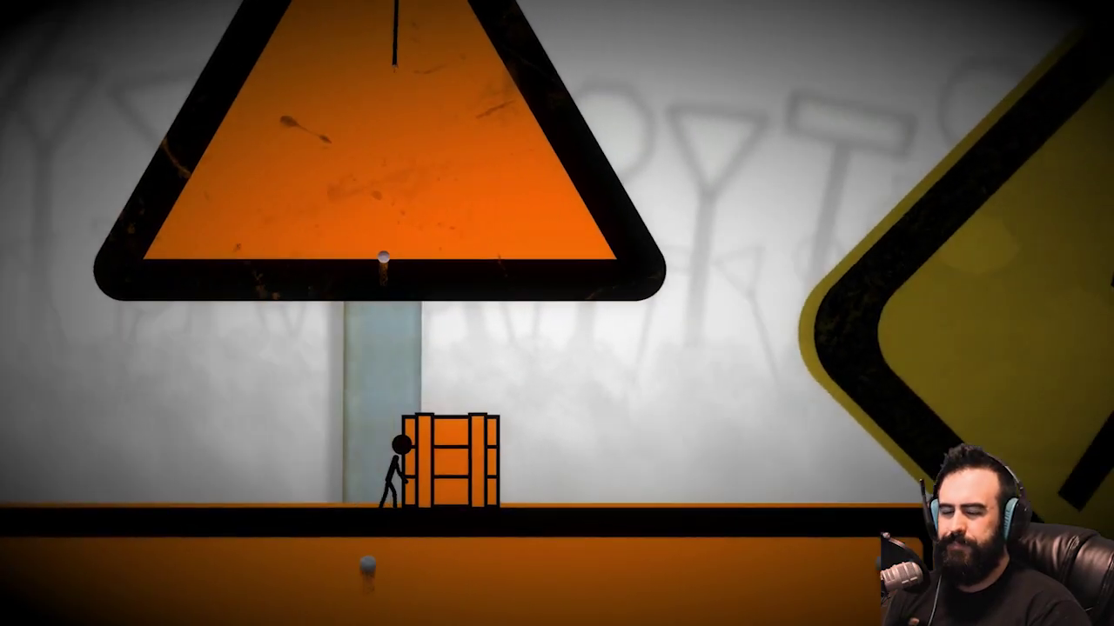
key("Right")
key("Up")
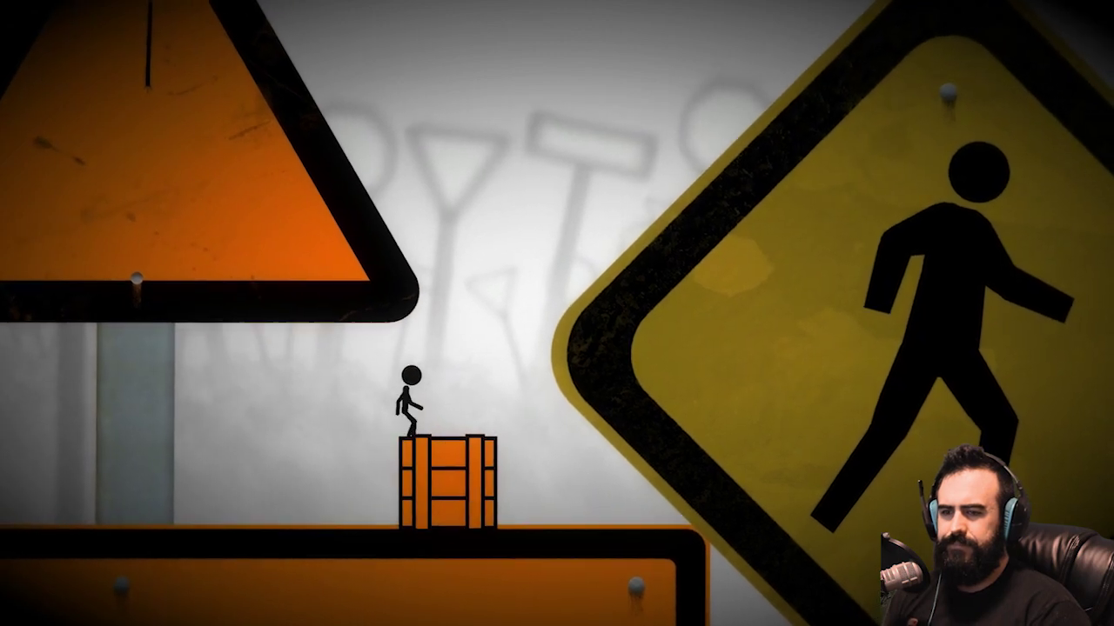
key("Up")
key("Right")
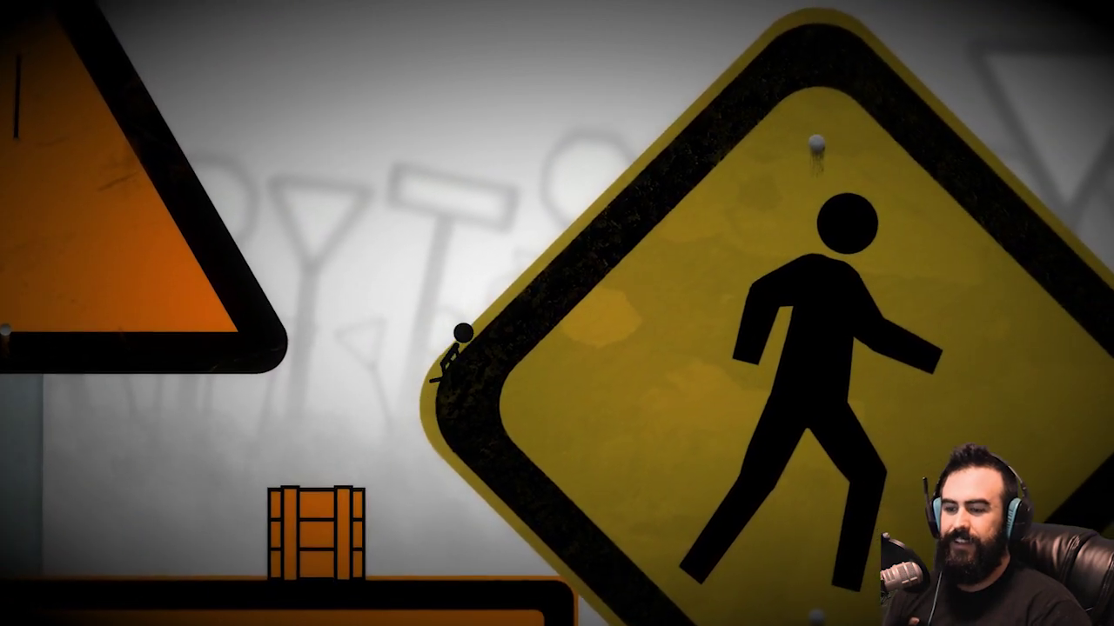
key("Right")
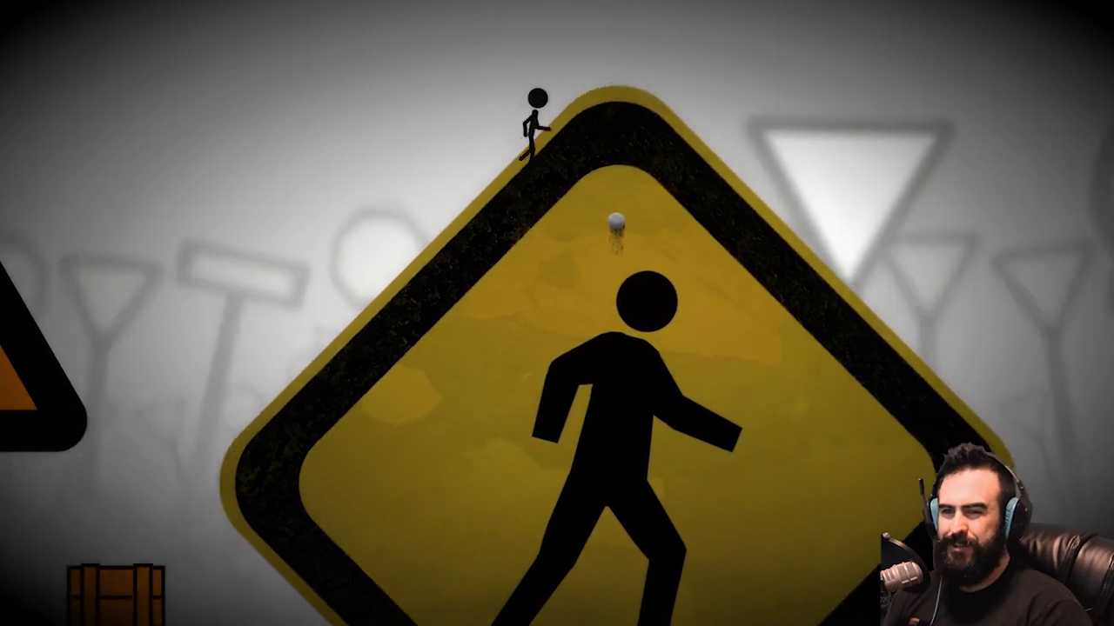
key("Up")
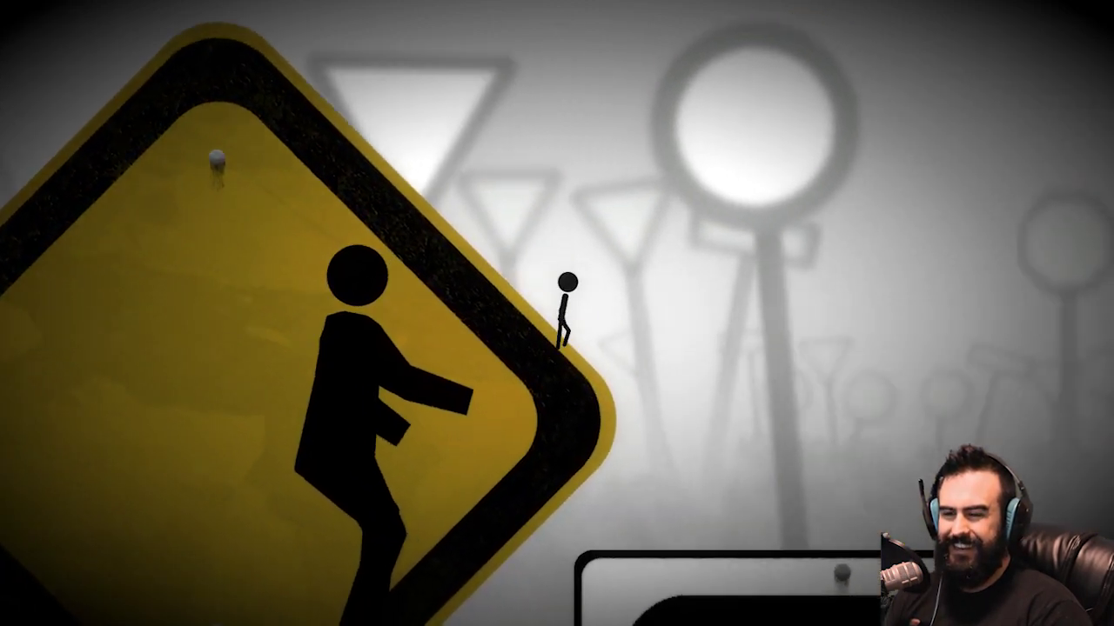
key("Right")
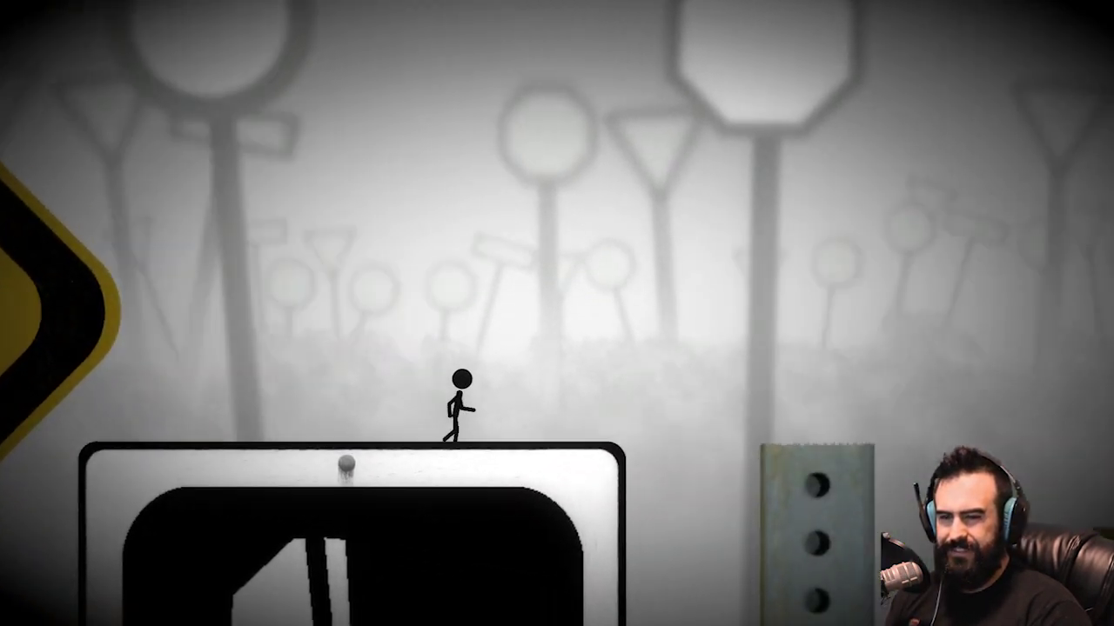
key("Up")
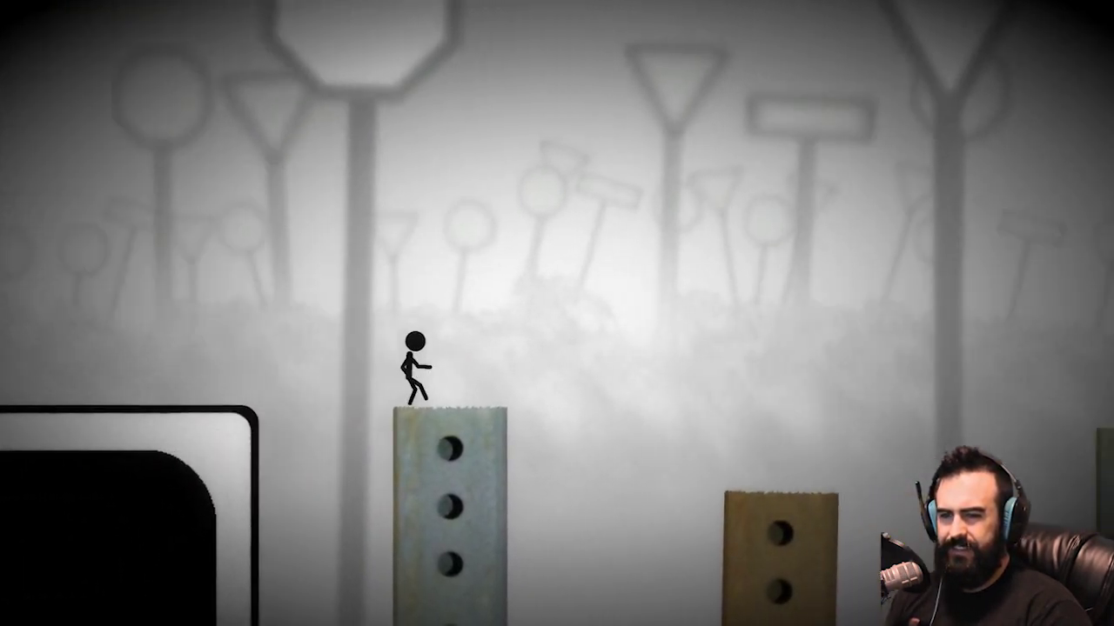
key("Up")
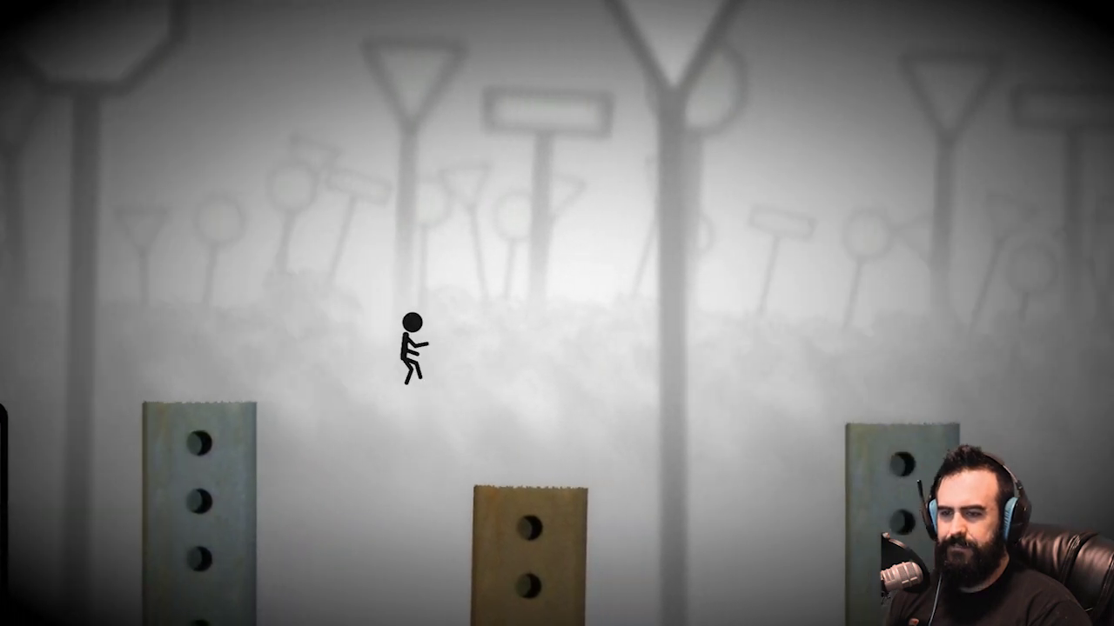
key("Right")
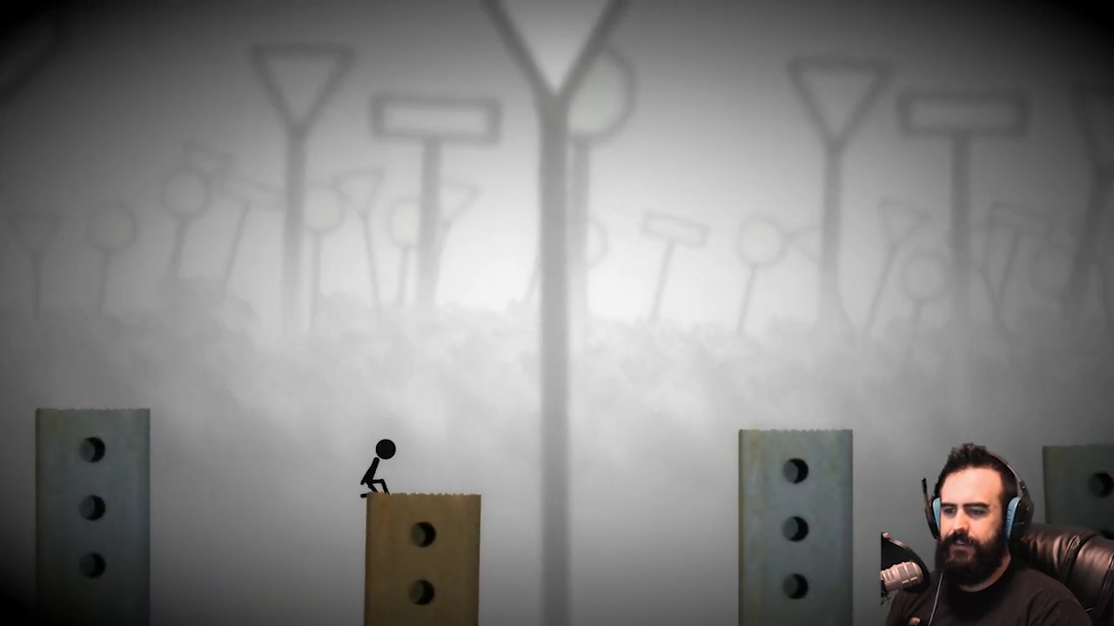
key("Right")
key("Up")
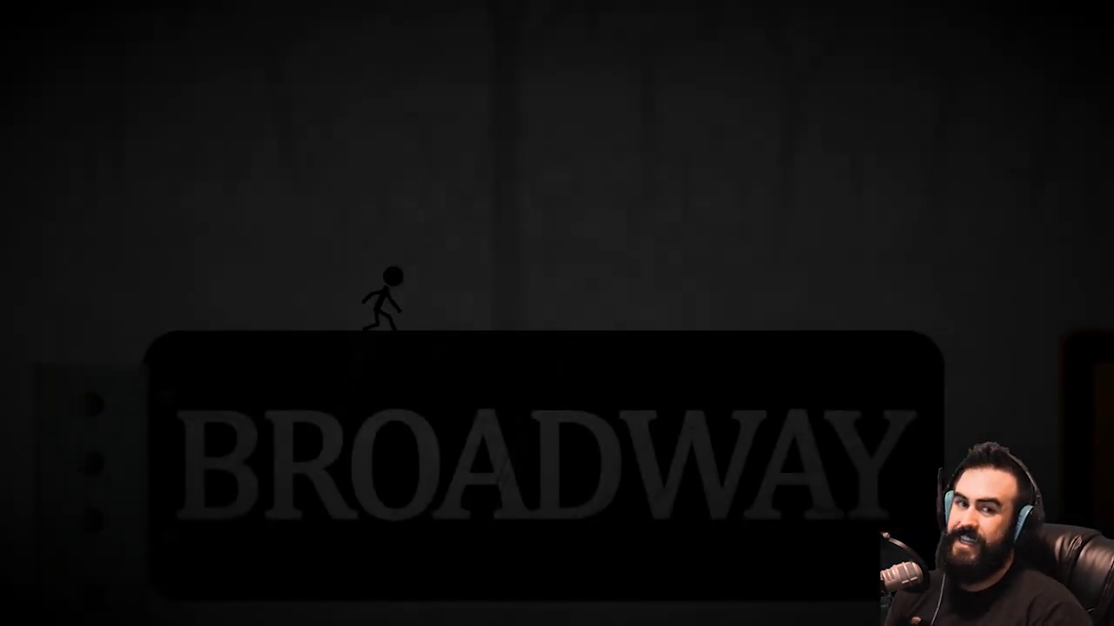
key("Right")
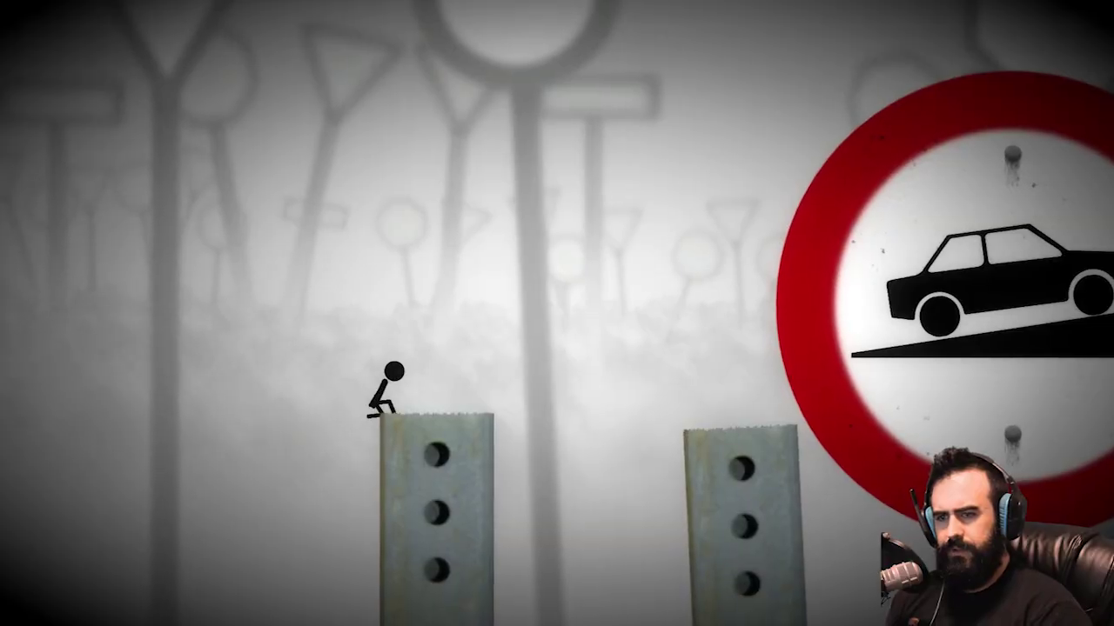
key("Right")
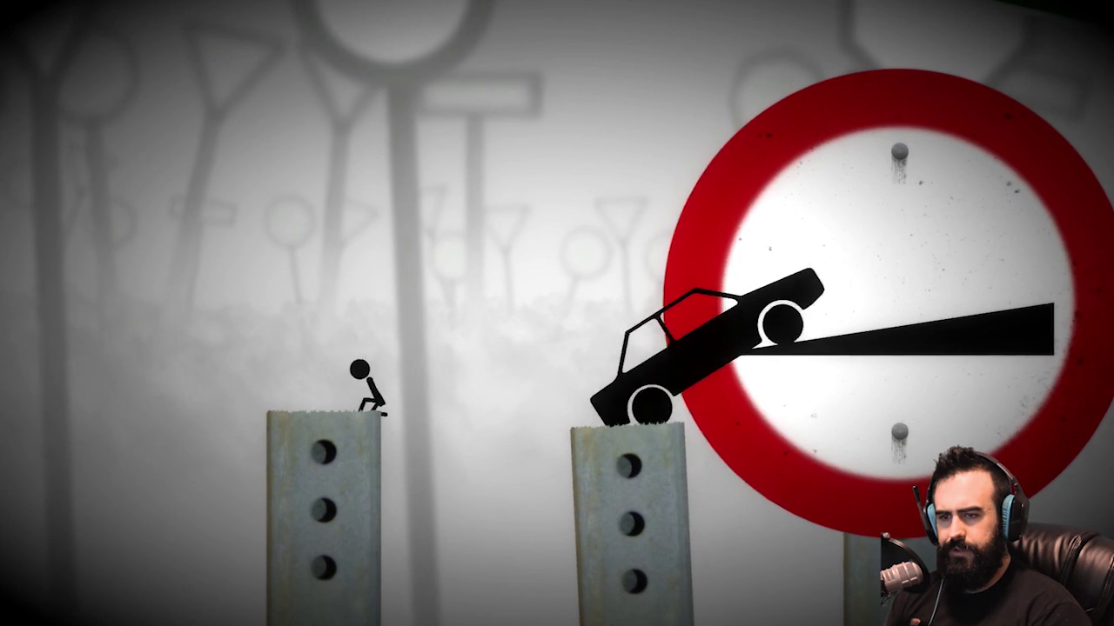
key("Left")
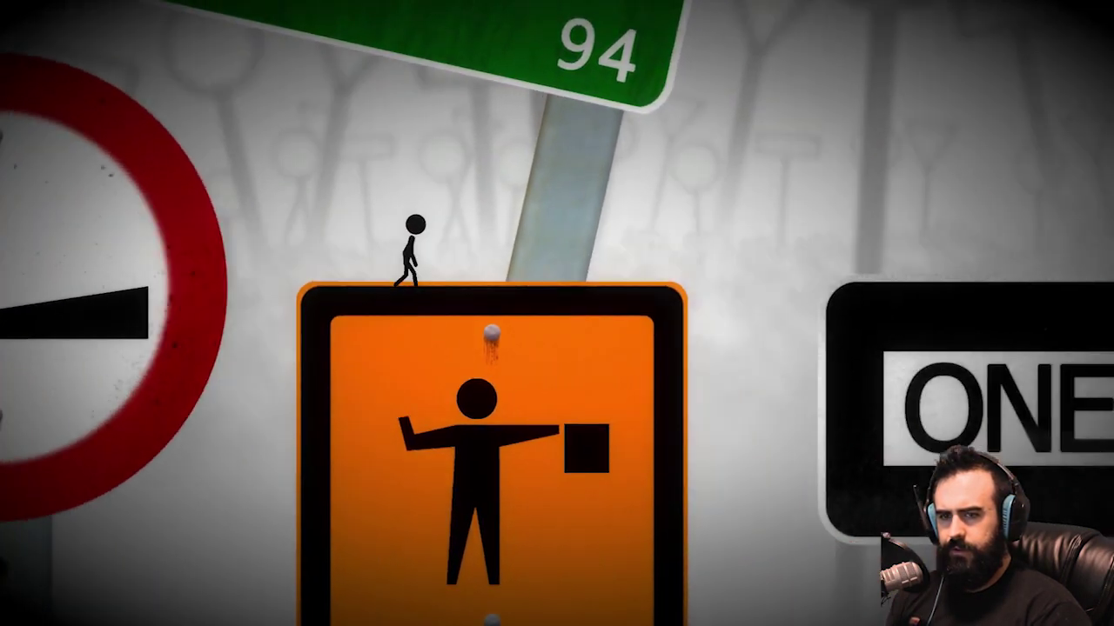
key("Up")
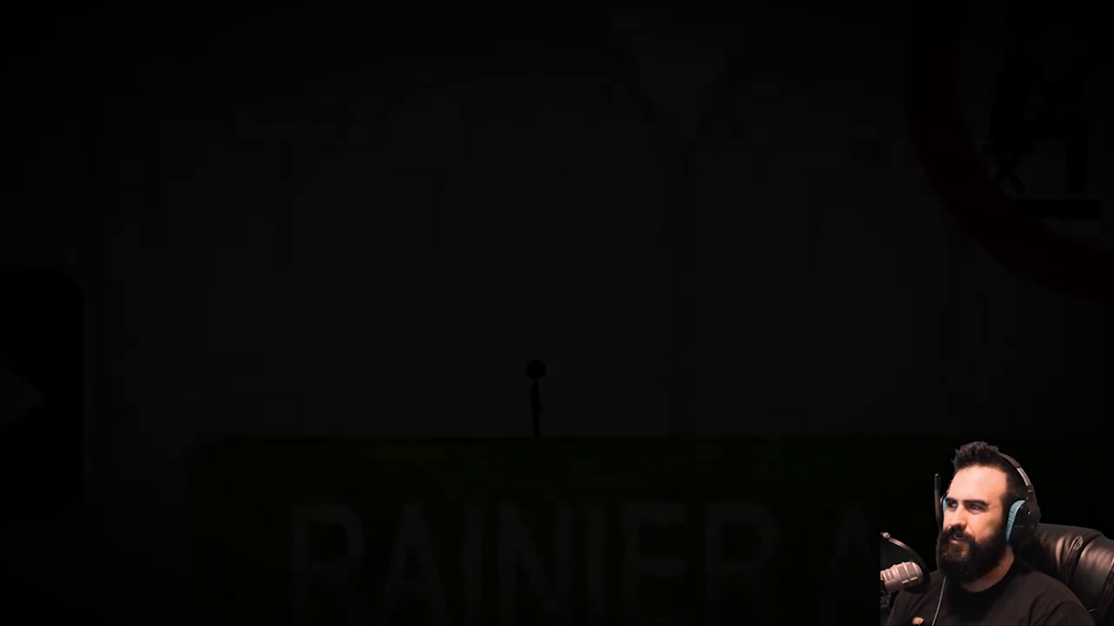
key("Right")
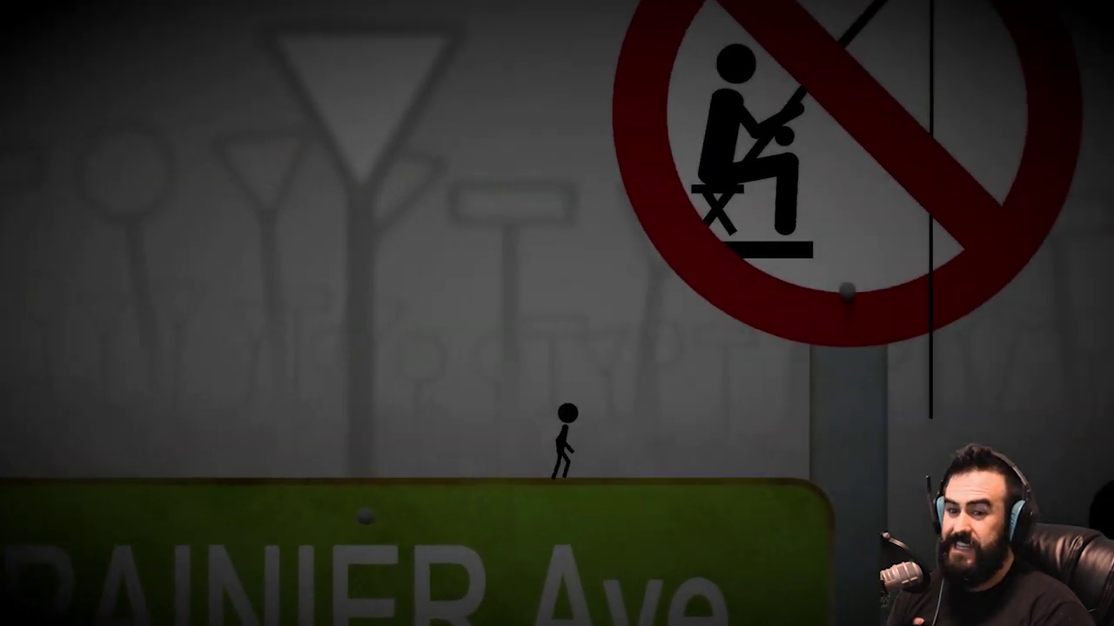
key("Up")
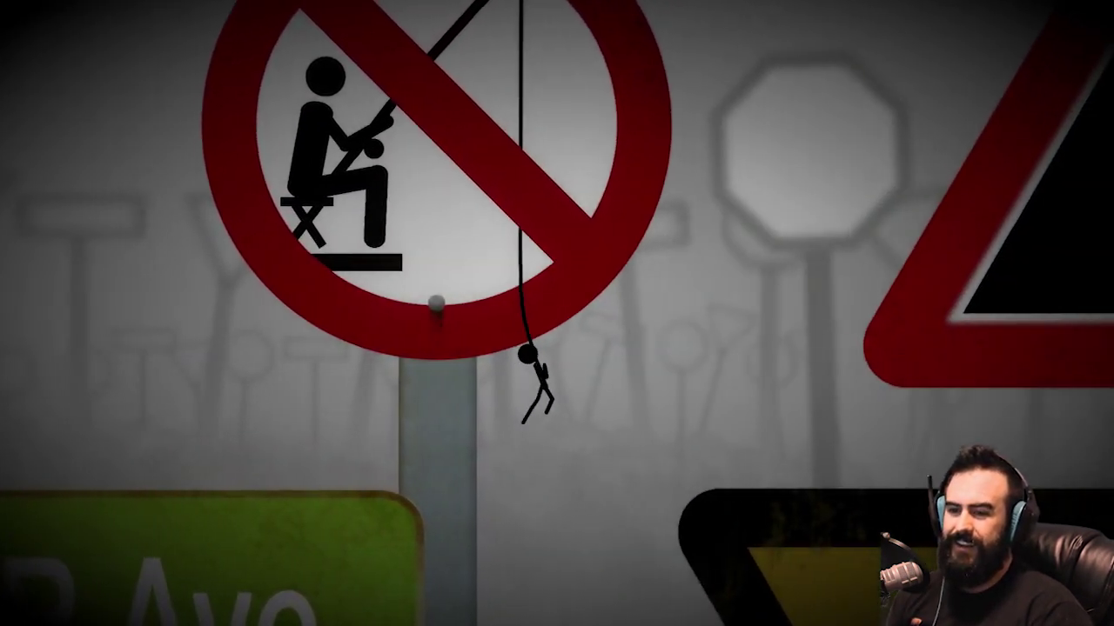
key("Right")
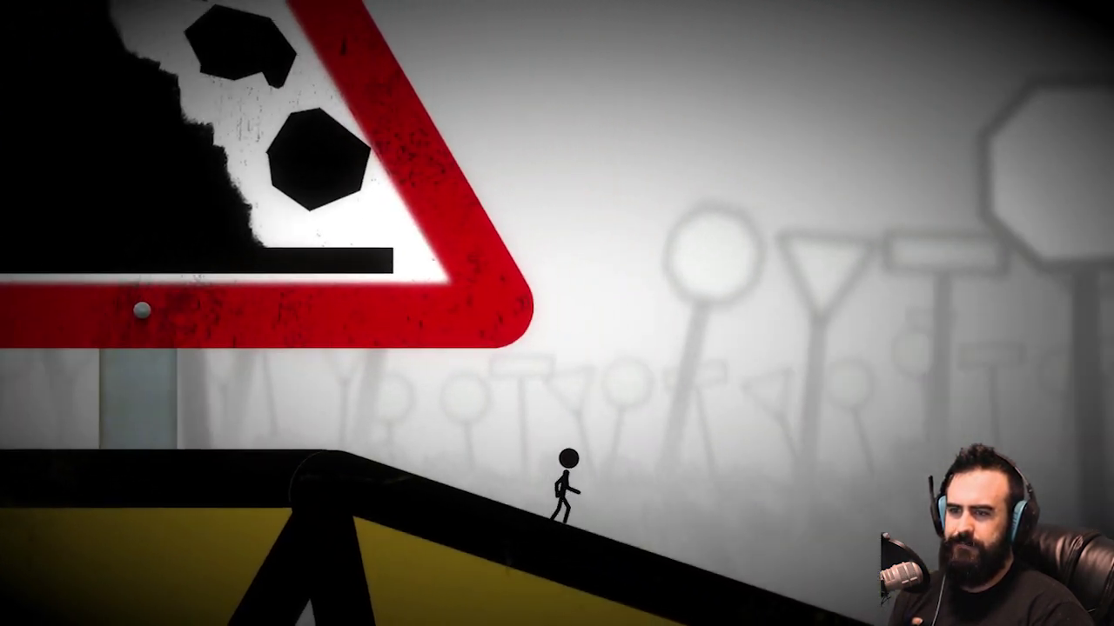
key("Right")
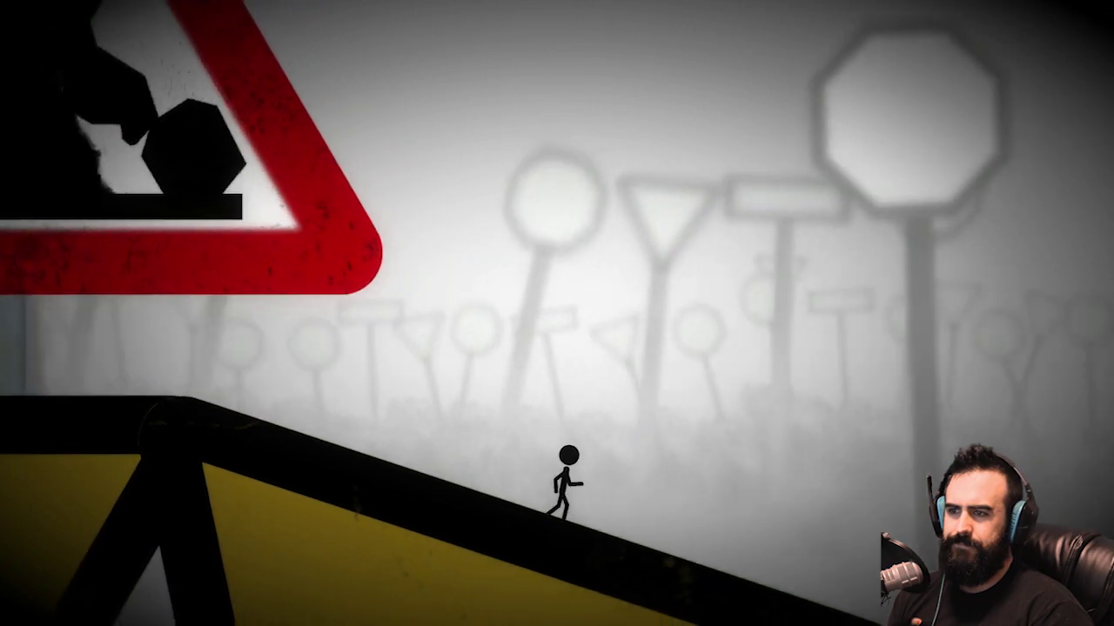
key("Up")
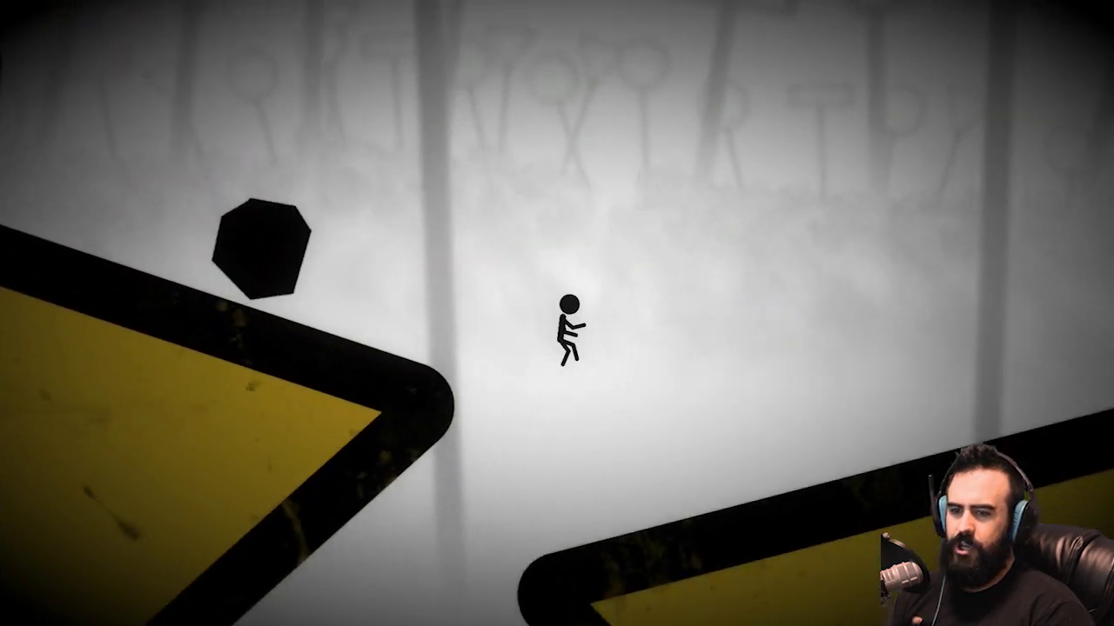
key("Right")
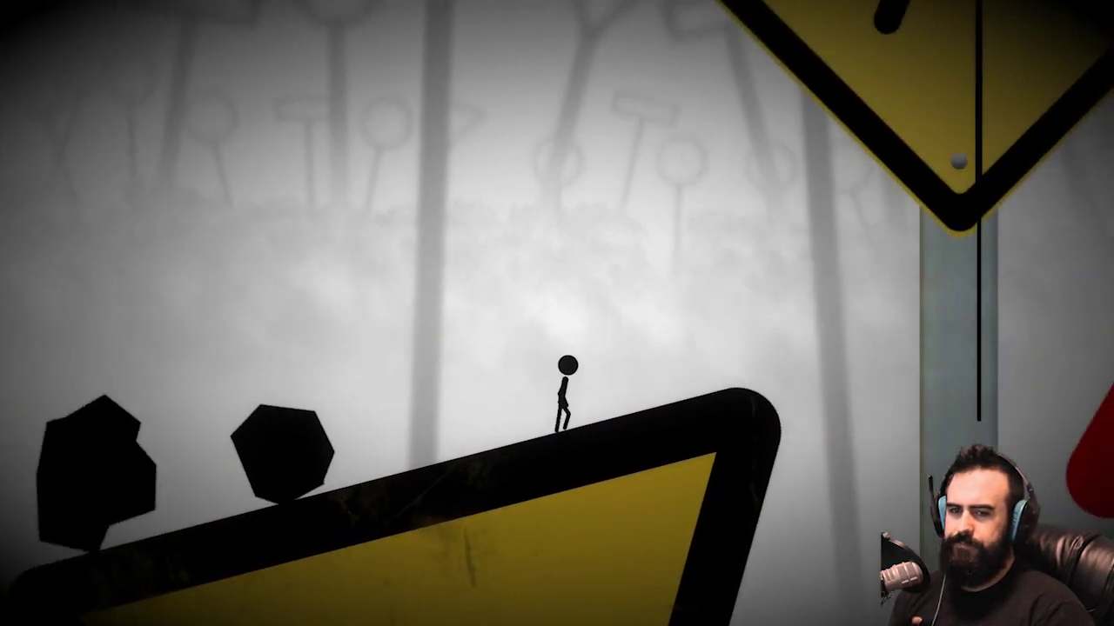
key("Right")
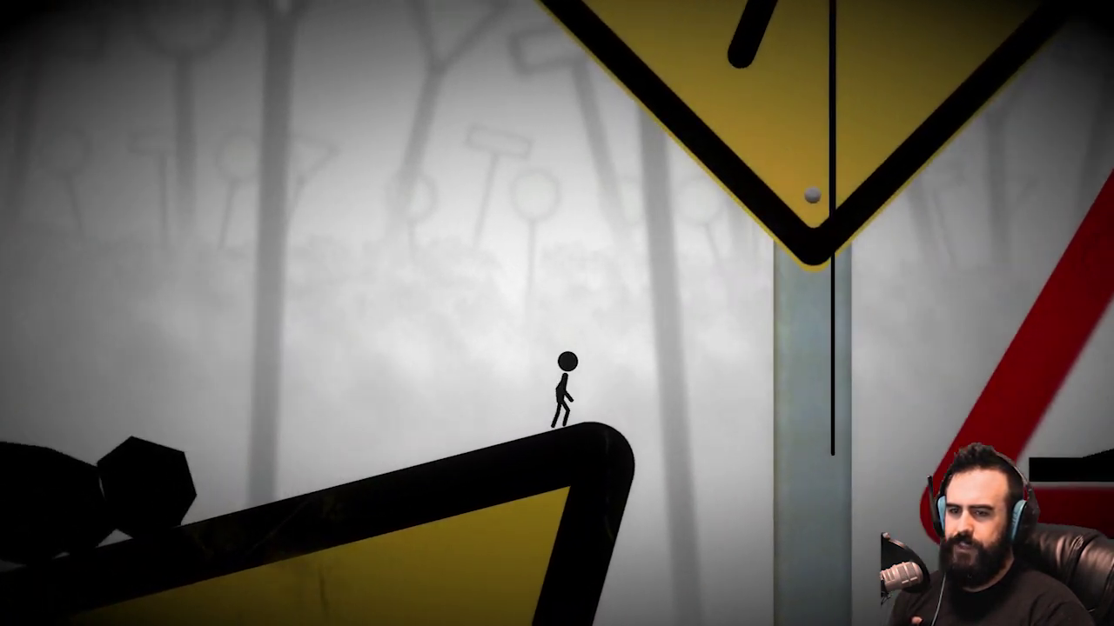
key("Up")
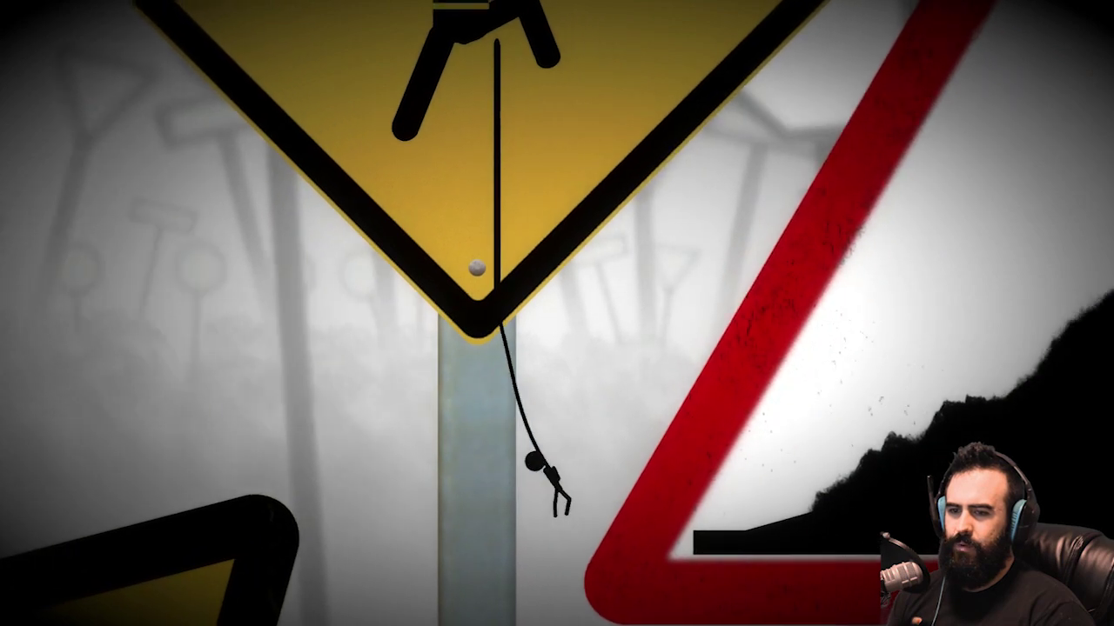
key("Up")
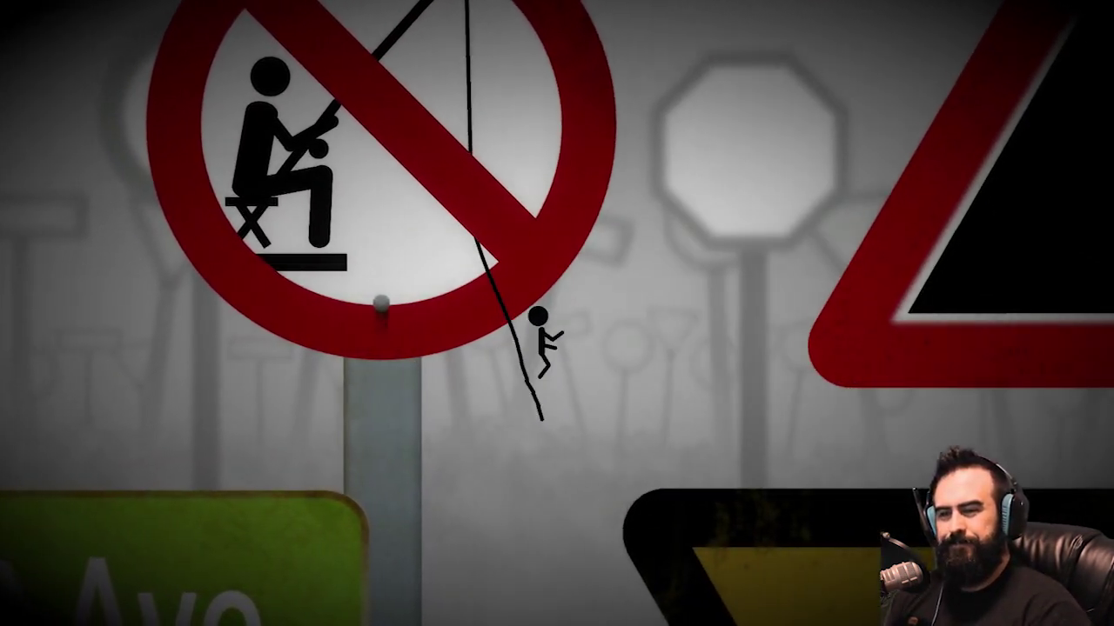
key("space")
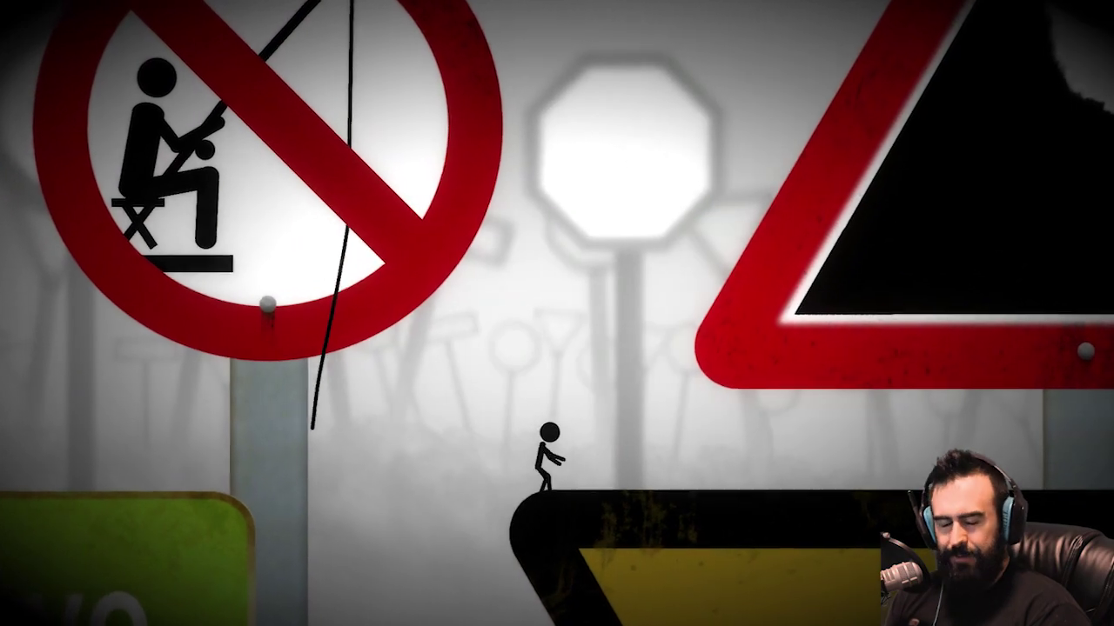
key("Right")
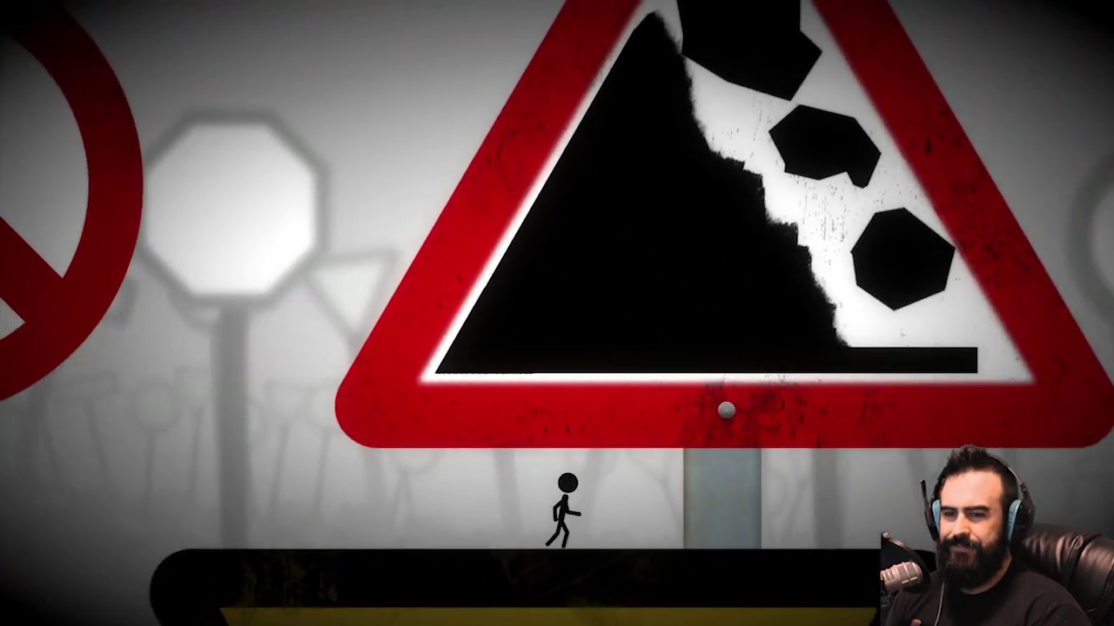
key("Right")
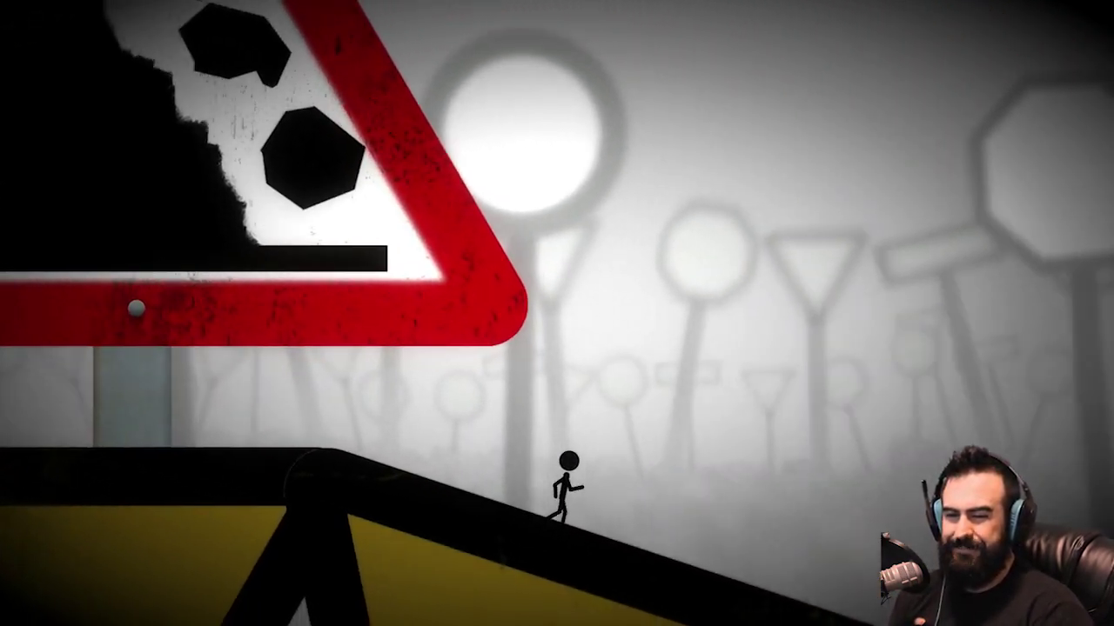
key("Right")
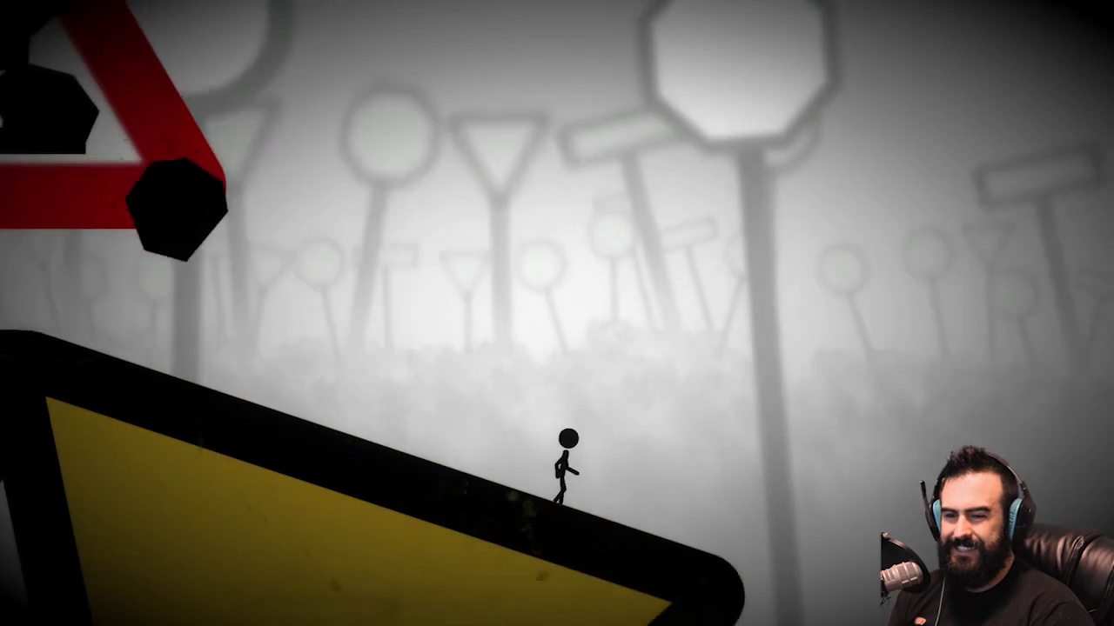
key("Right")
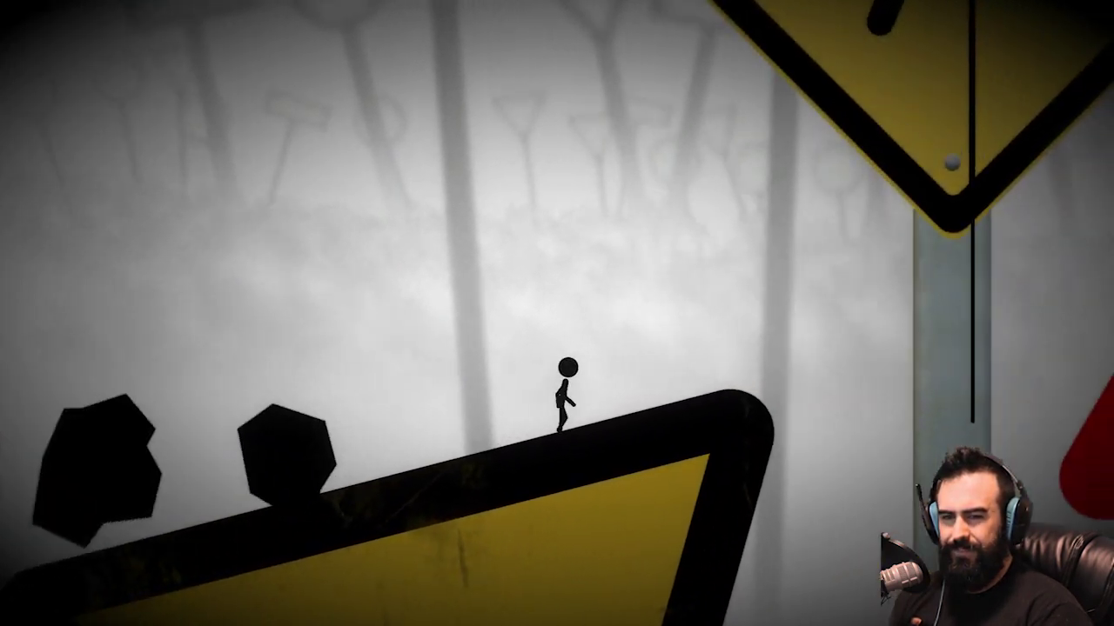
key("Right")
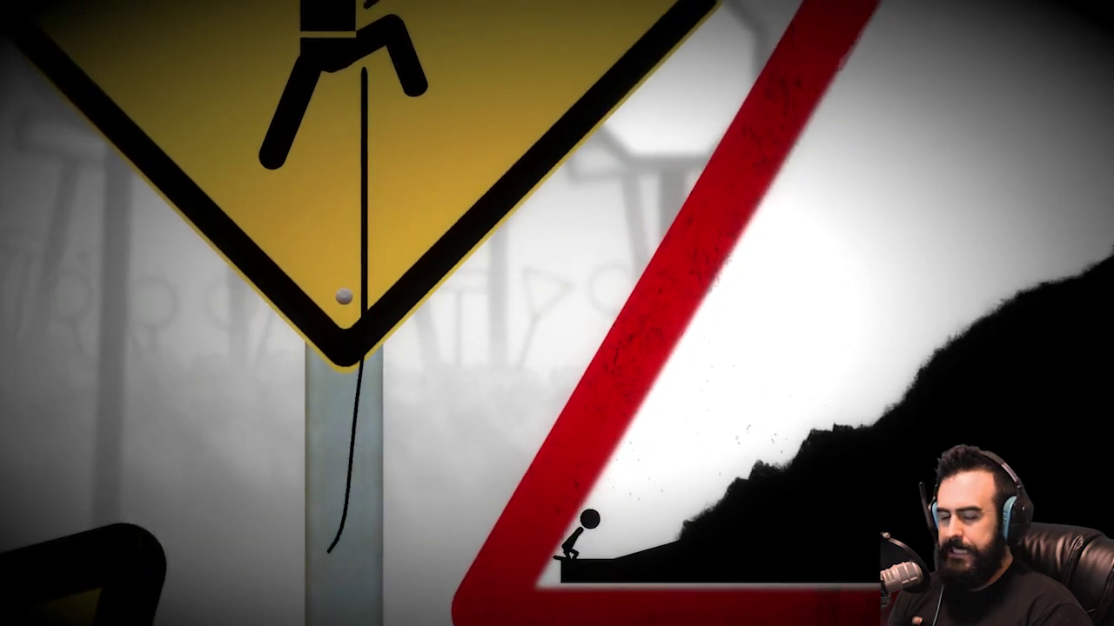
key("Right")
key("Right")
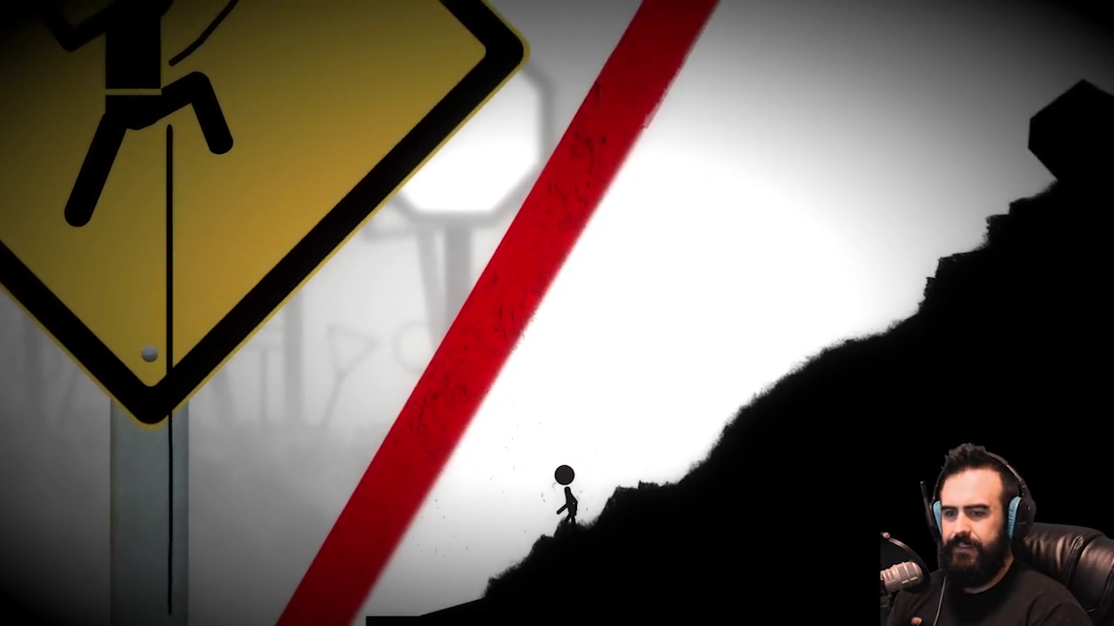
key("Left")
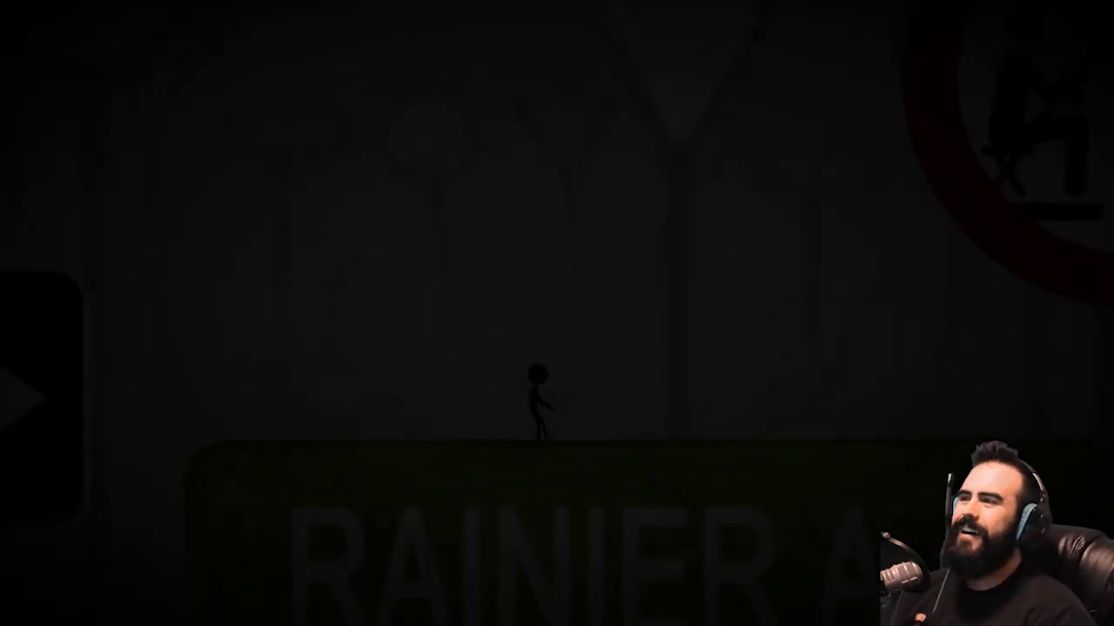
key("Right")
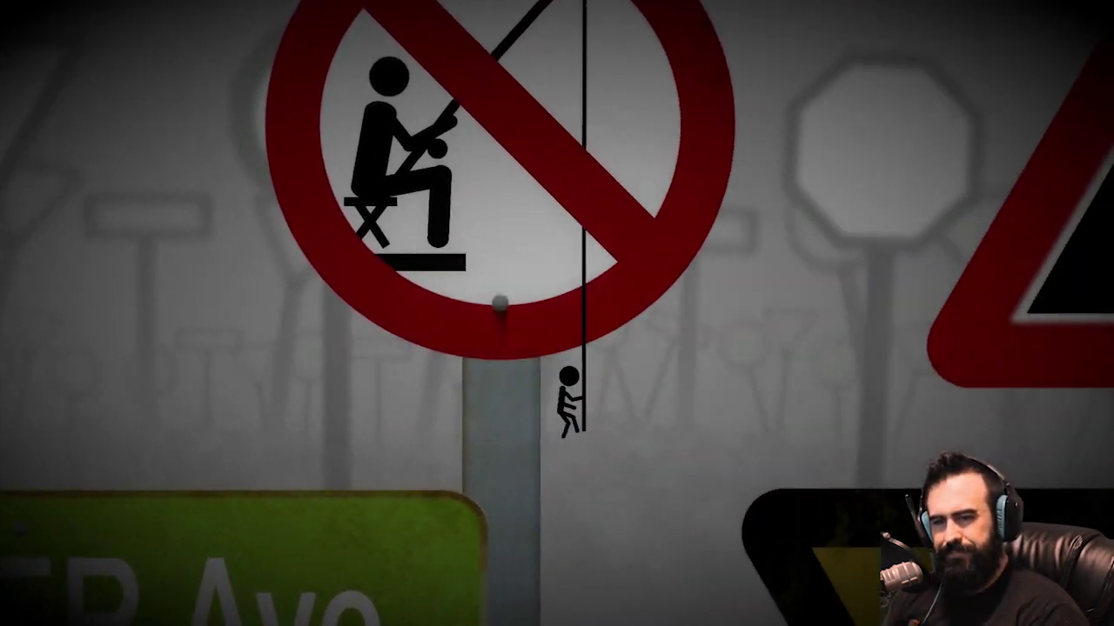
key("Right")
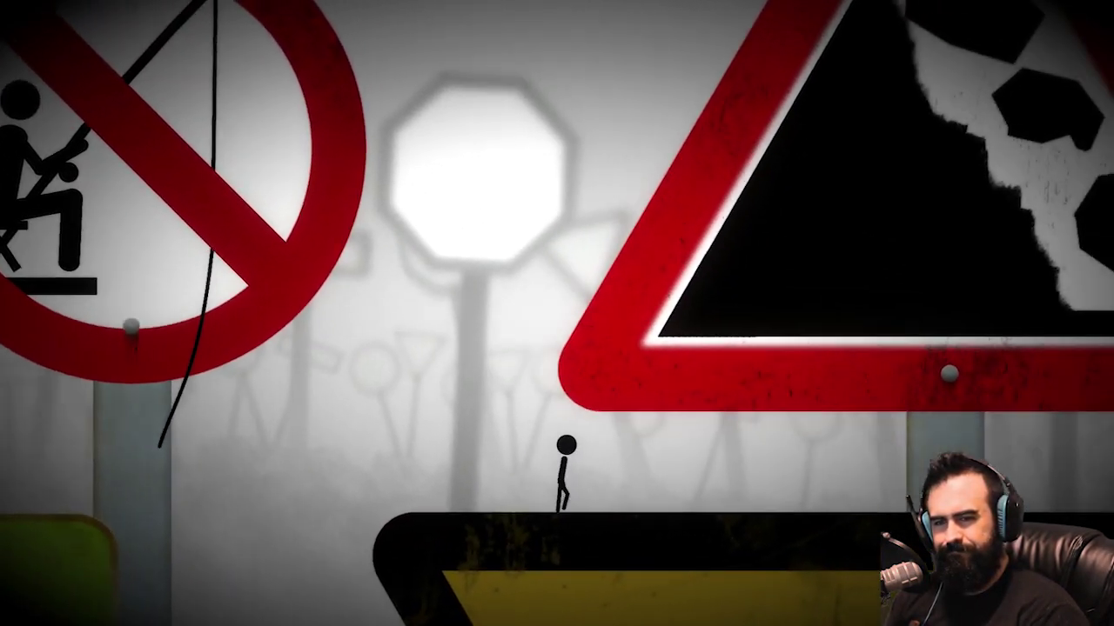
key("Right")
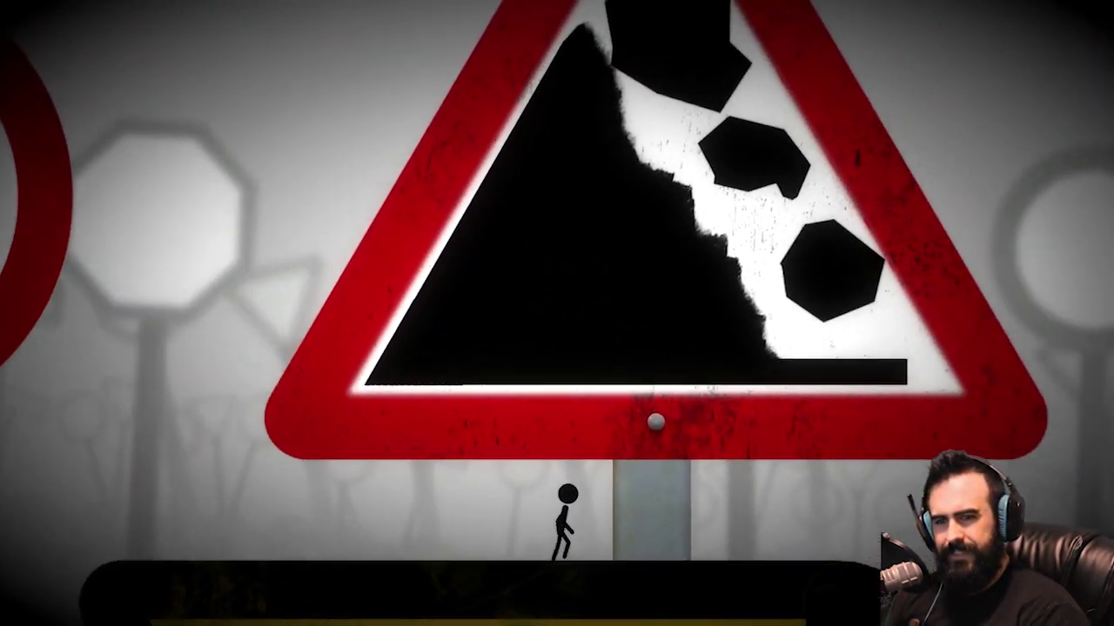
key("Right")
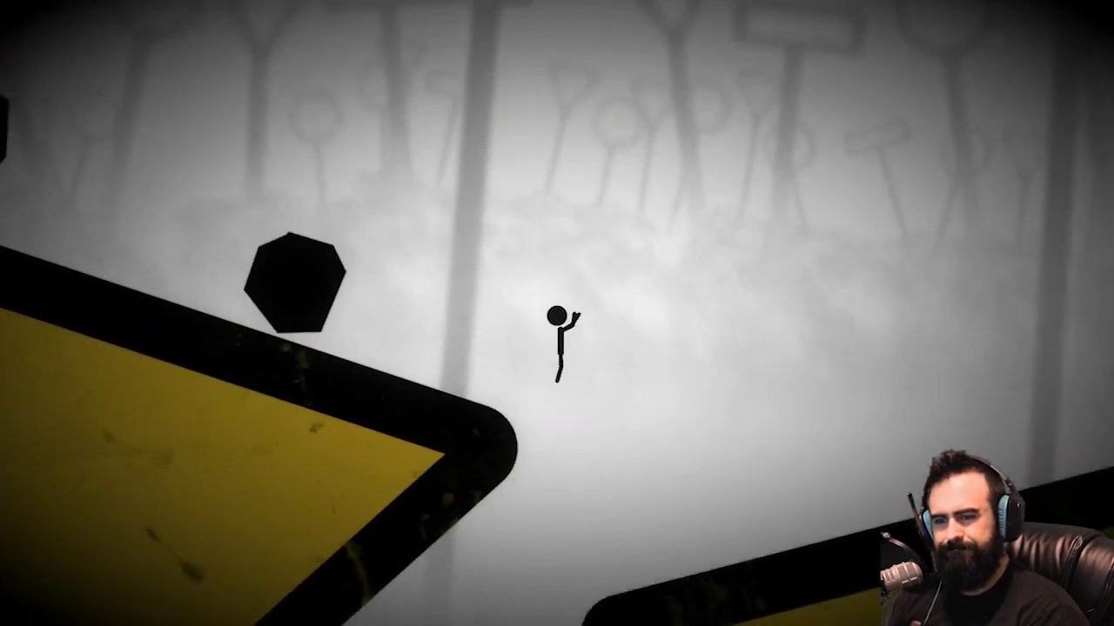
key("Right")
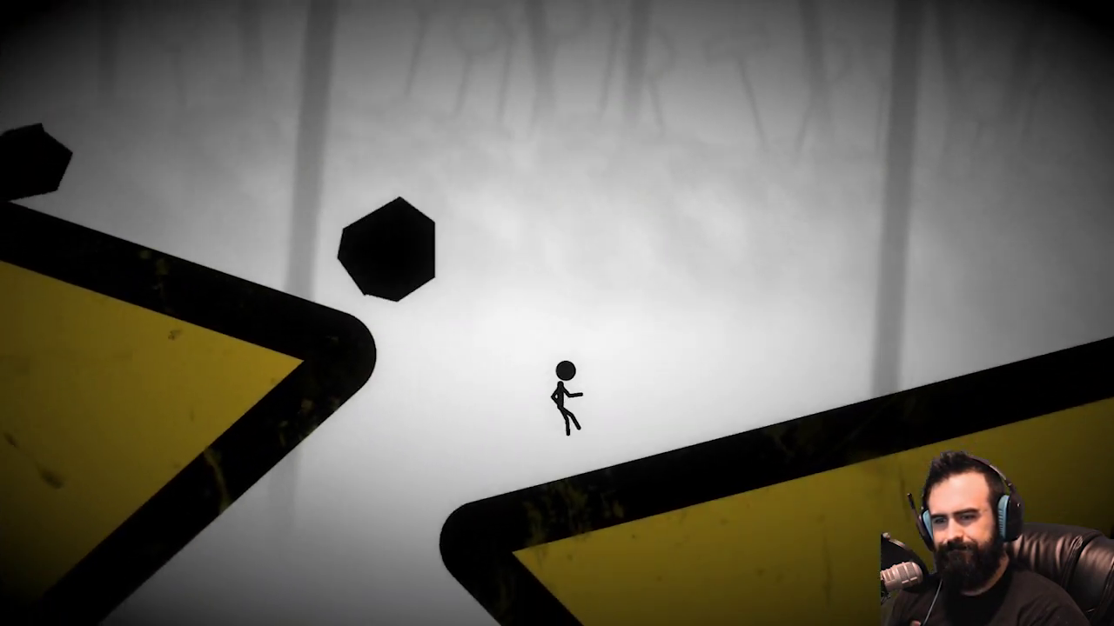
key("Right")
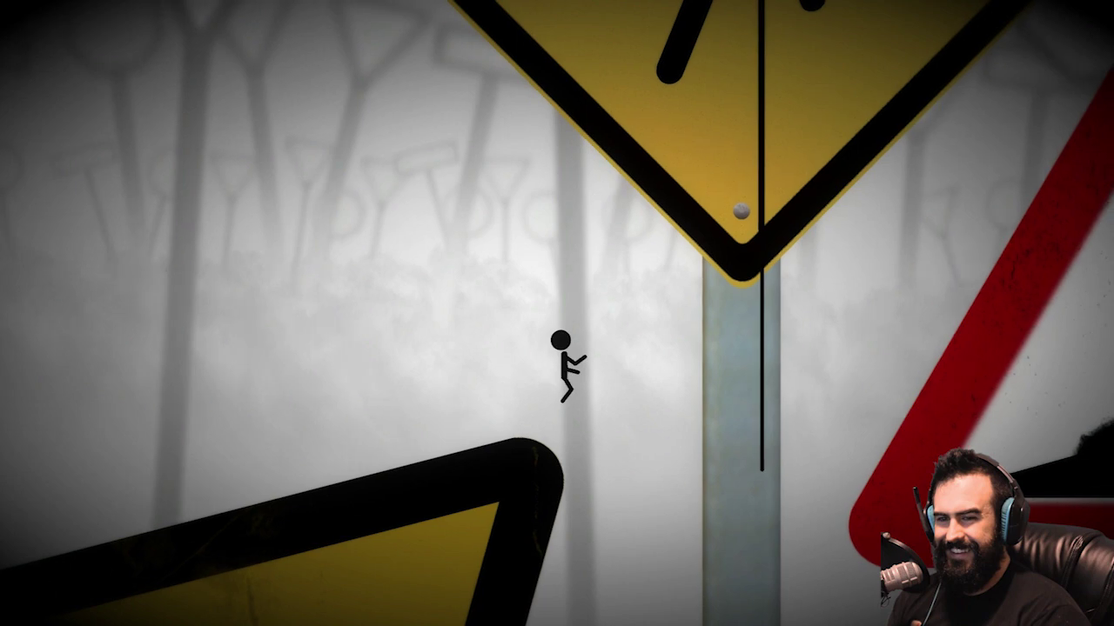
key("Right")
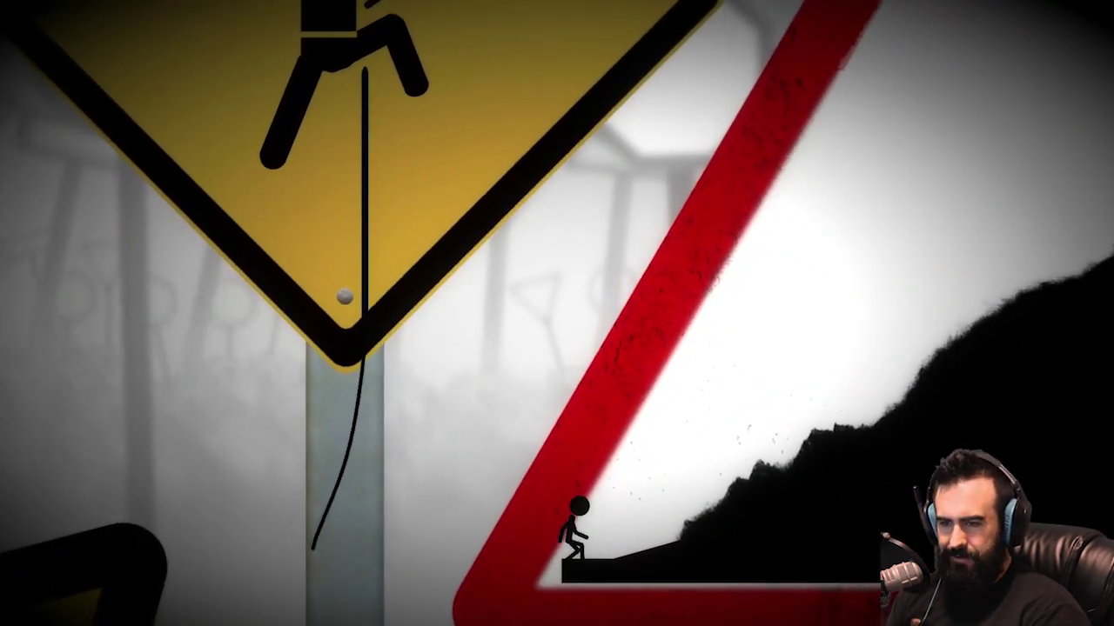
key("Right")
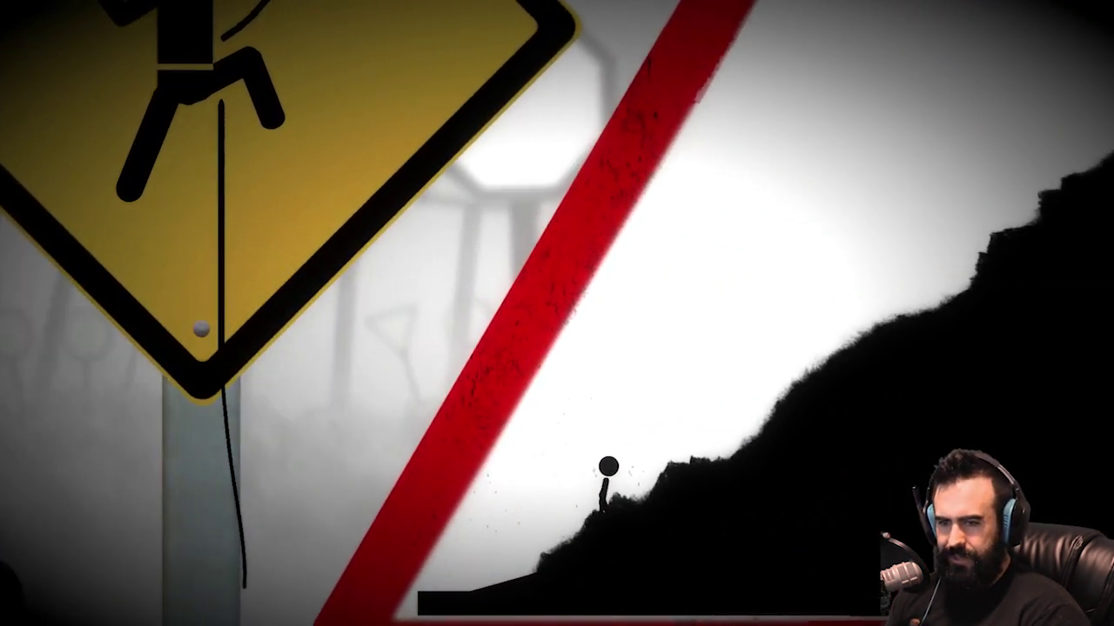
key("Left")
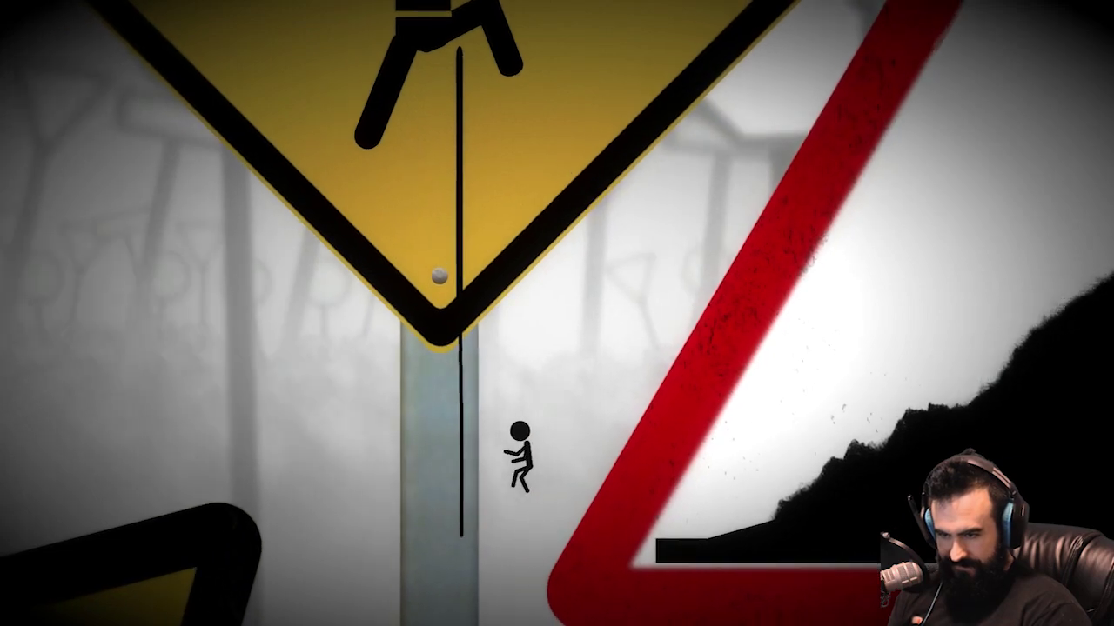
key("Right")
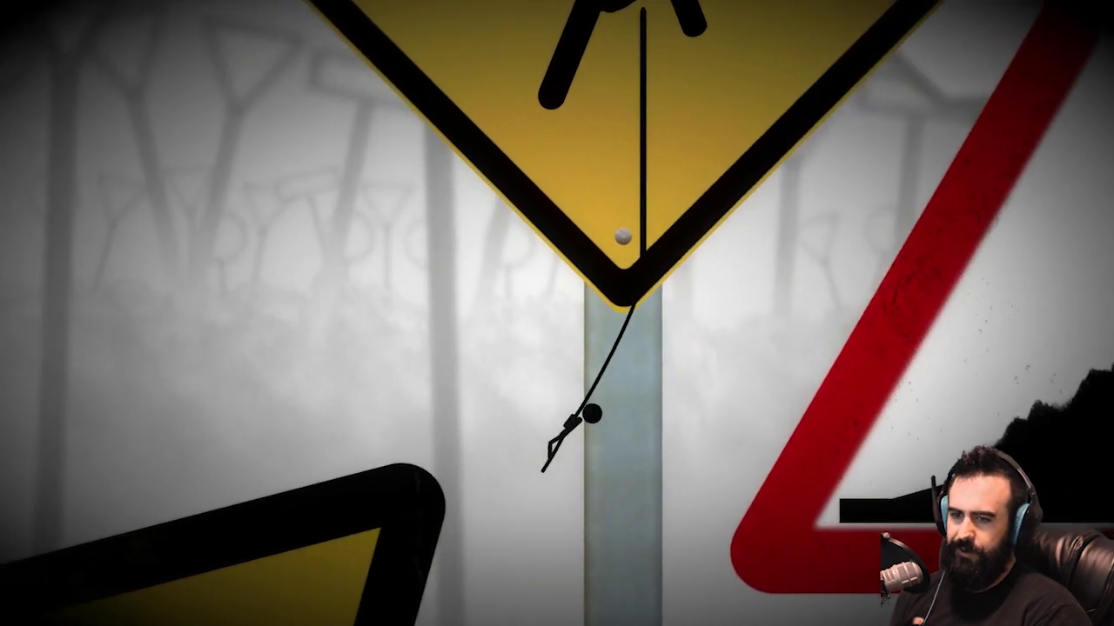
key("space")
key("Right")
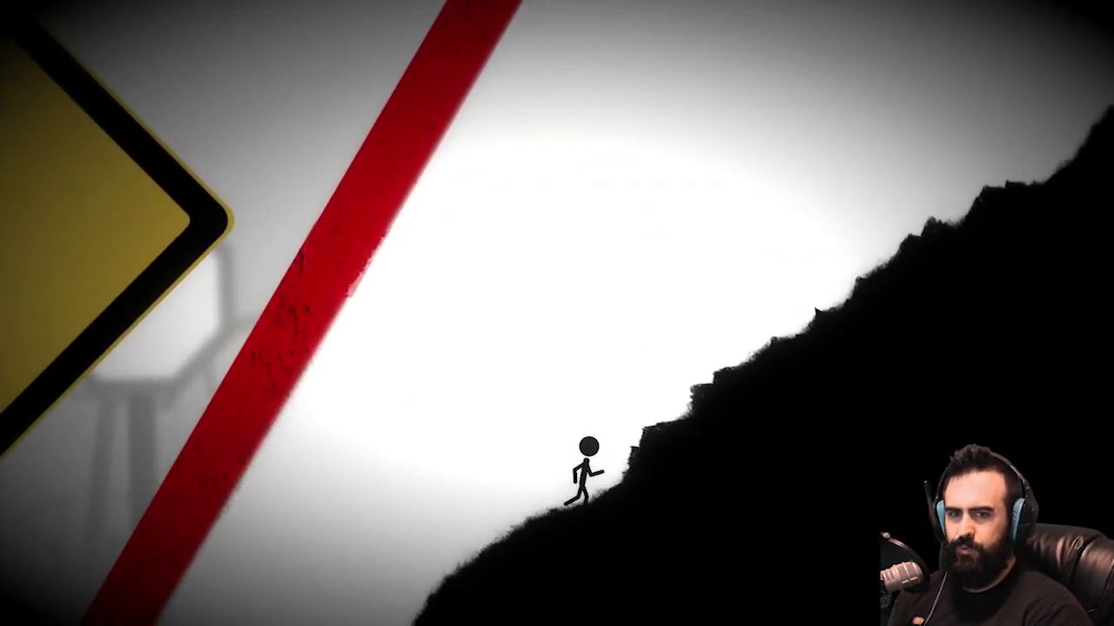
key("Right")
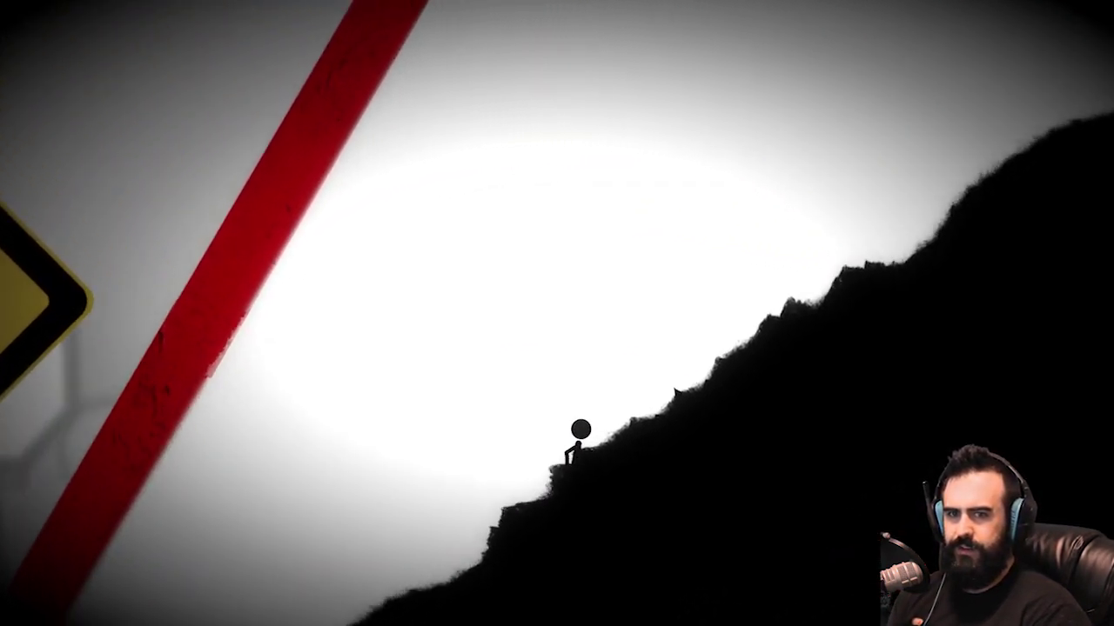
key("Left")
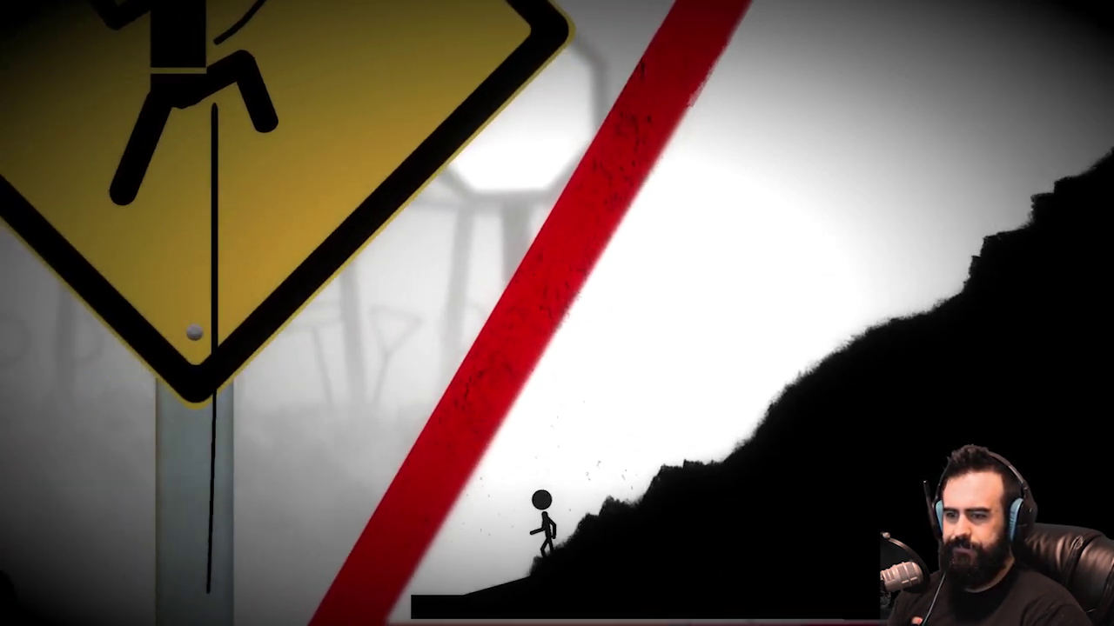
key("Left")
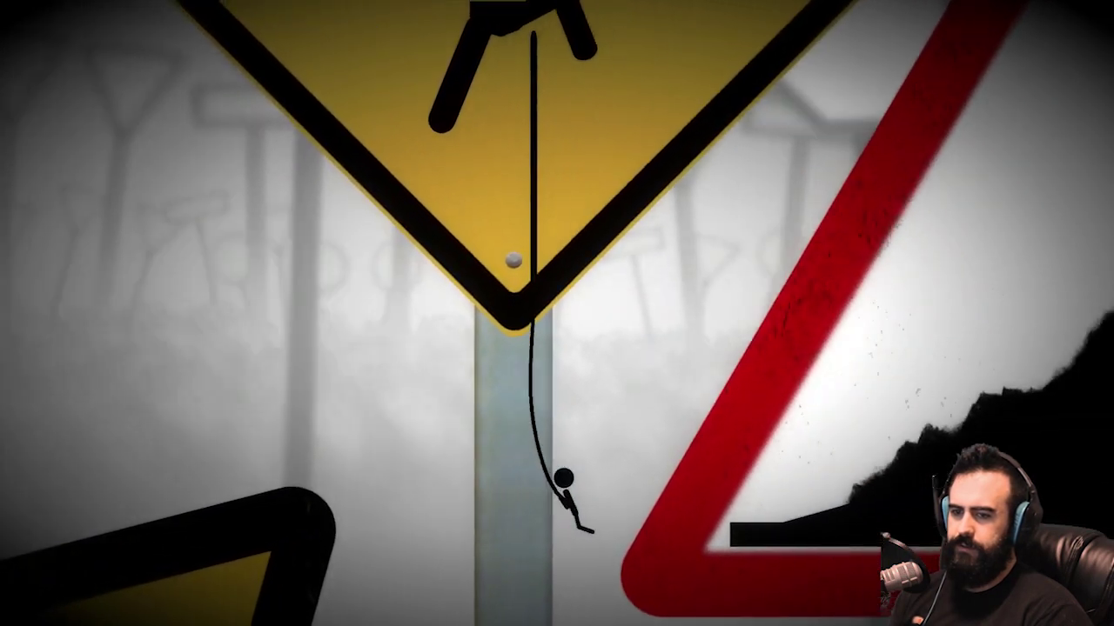
key("Right")
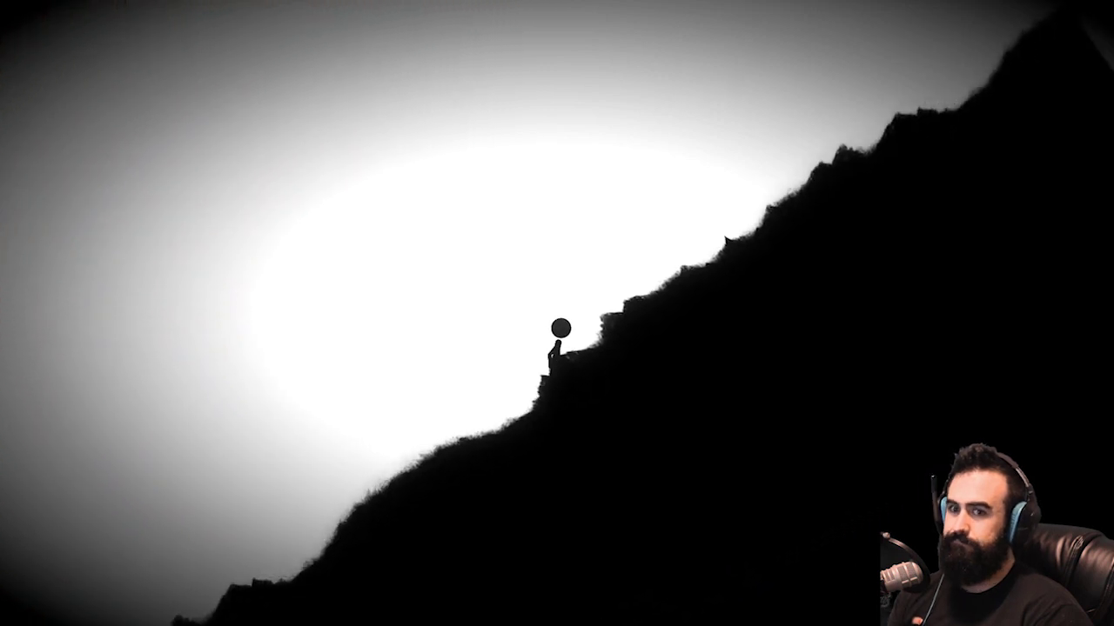
key("Up")
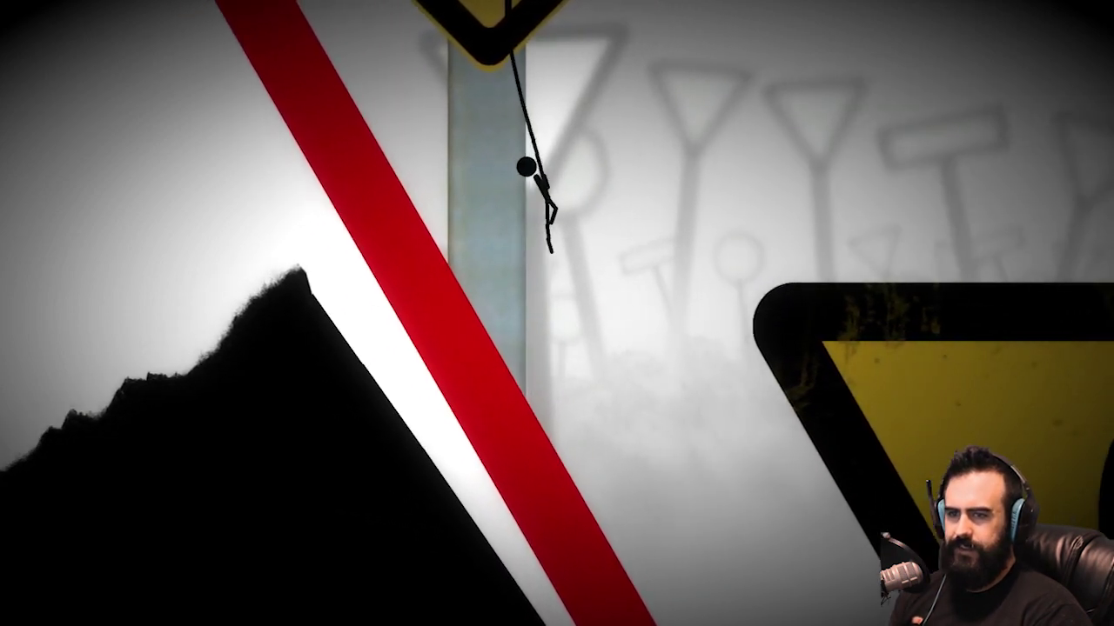
key("Up")
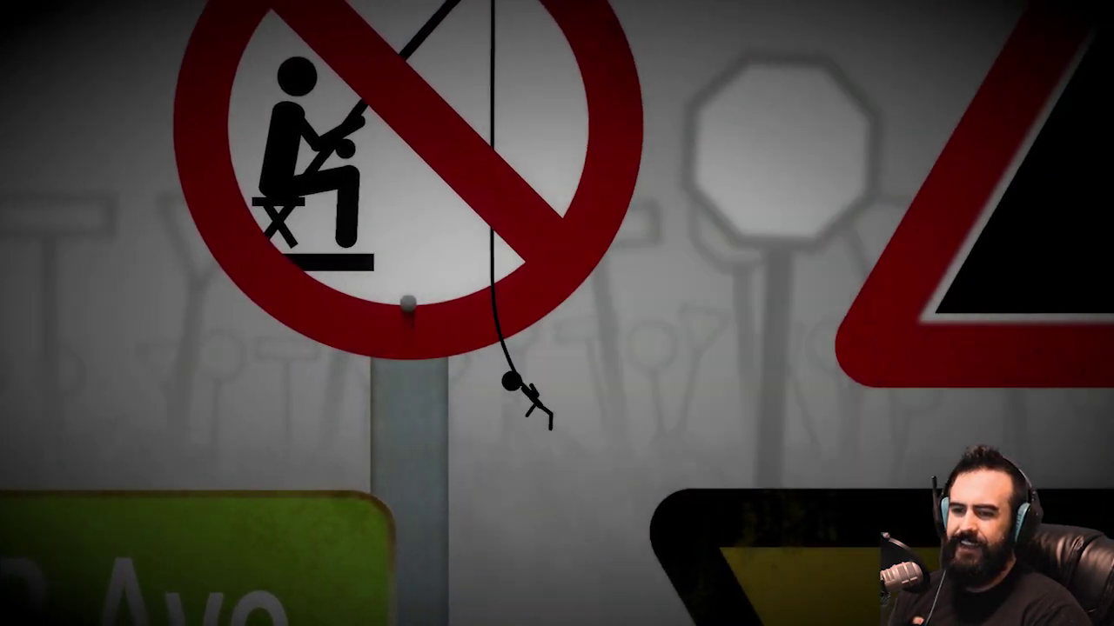
key("Up")
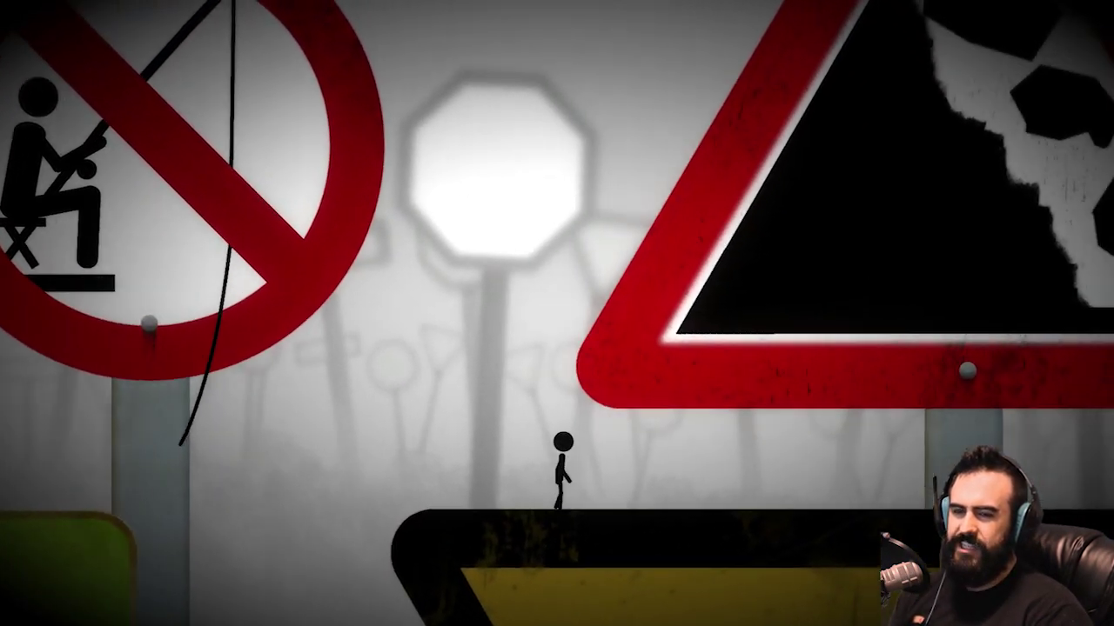
key("Right")
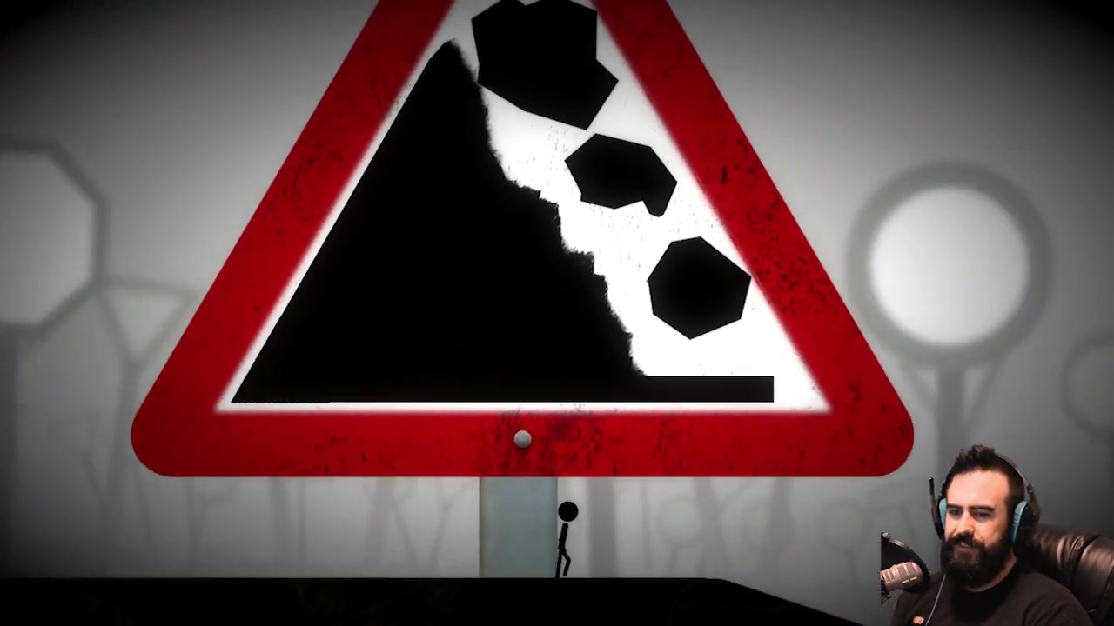
key("Right")
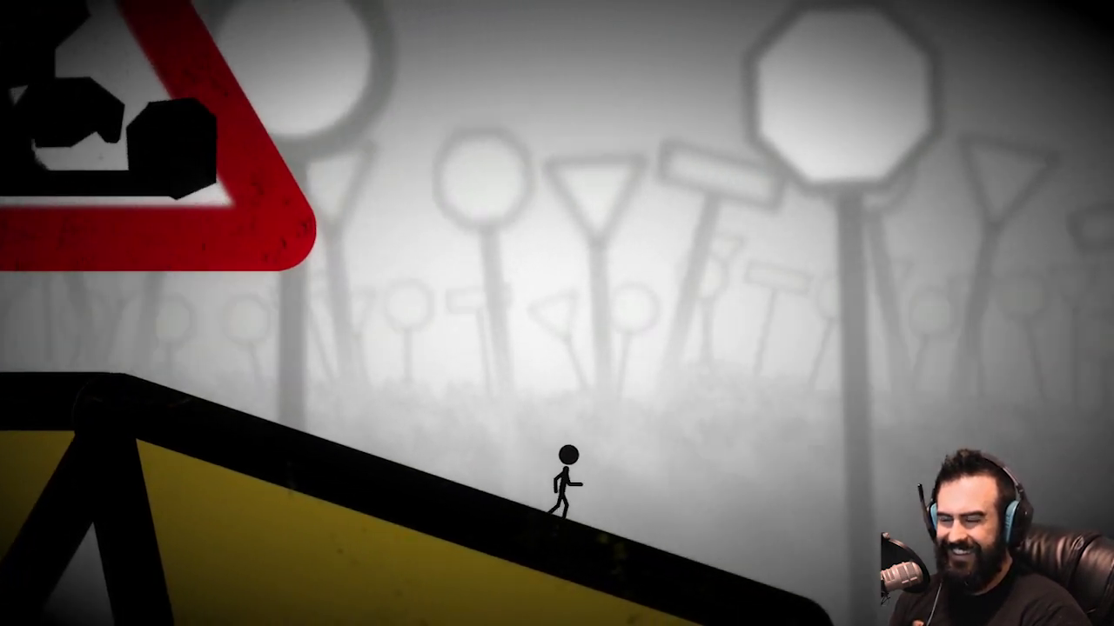
key("Right")
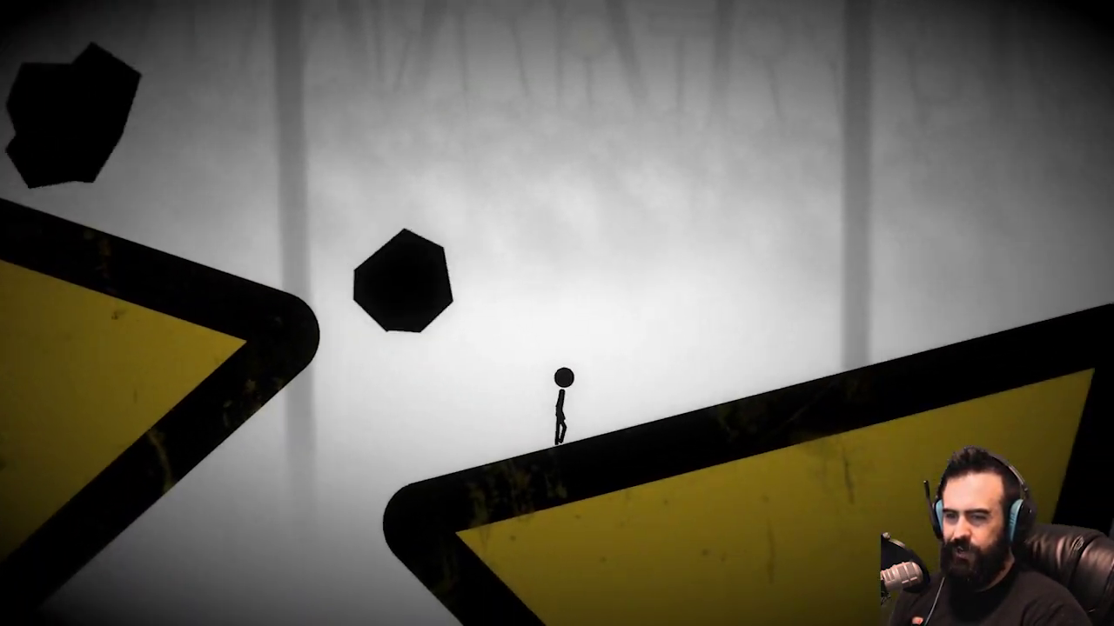
key("Right")
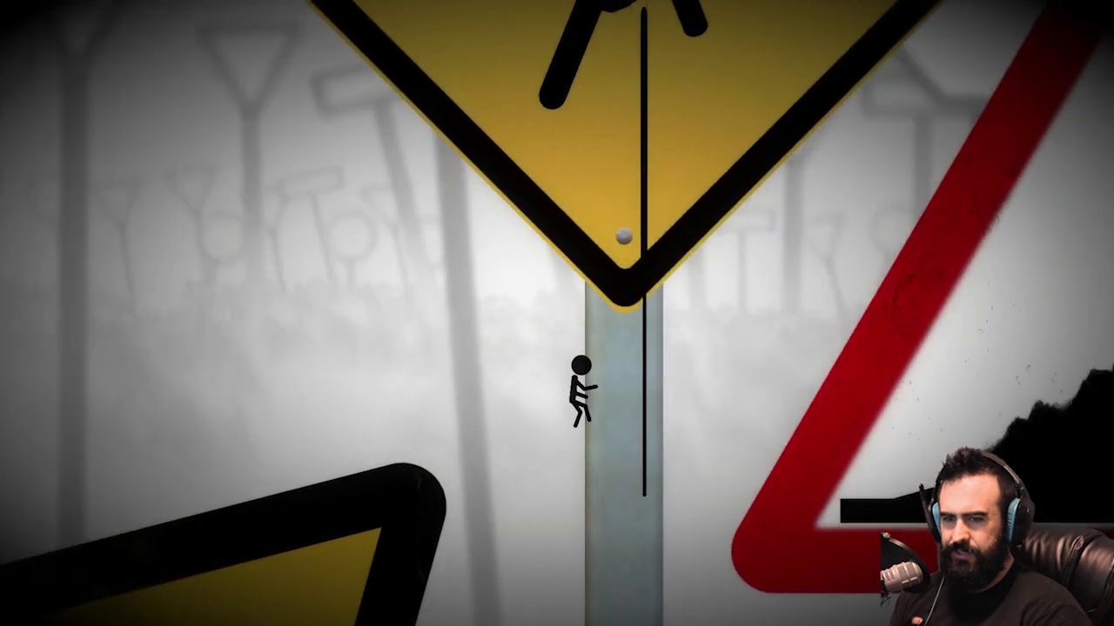
key("Right")
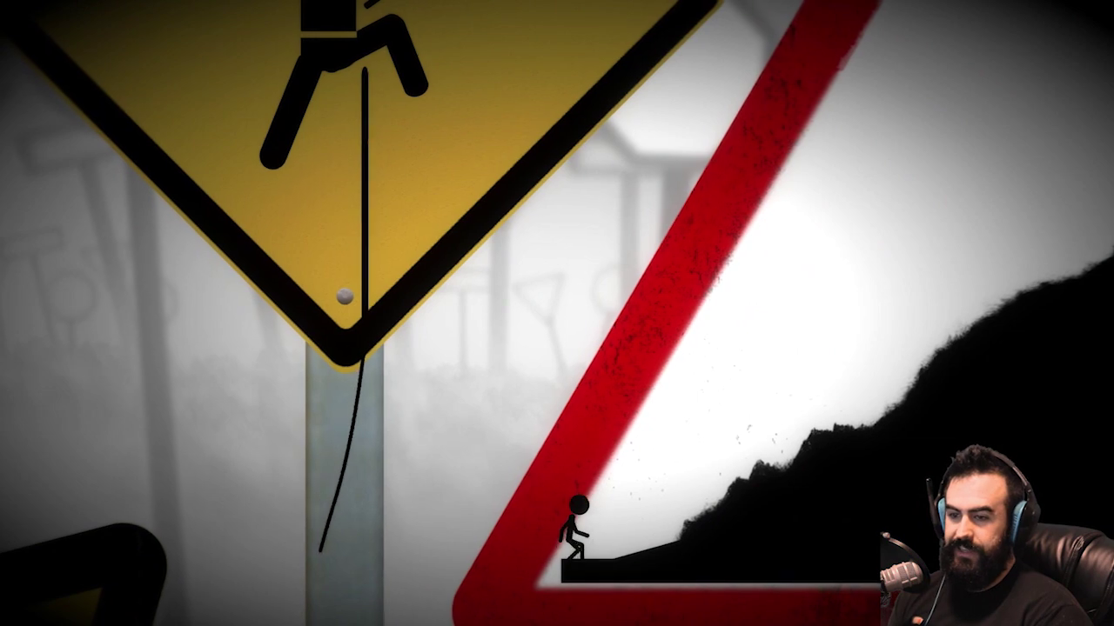
key("Right")
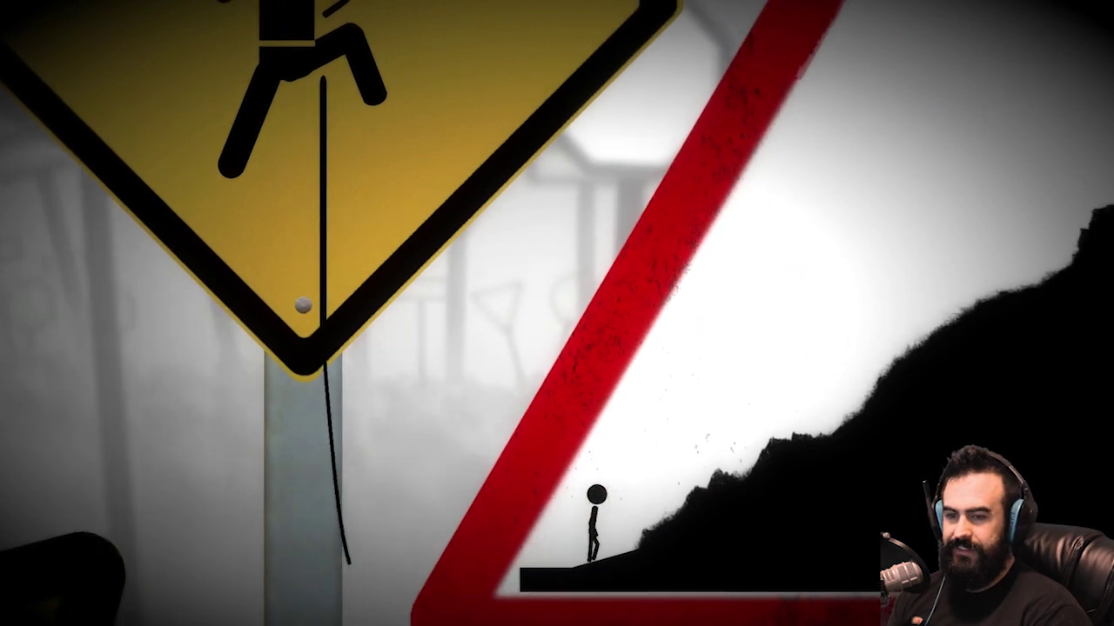
key("Right")
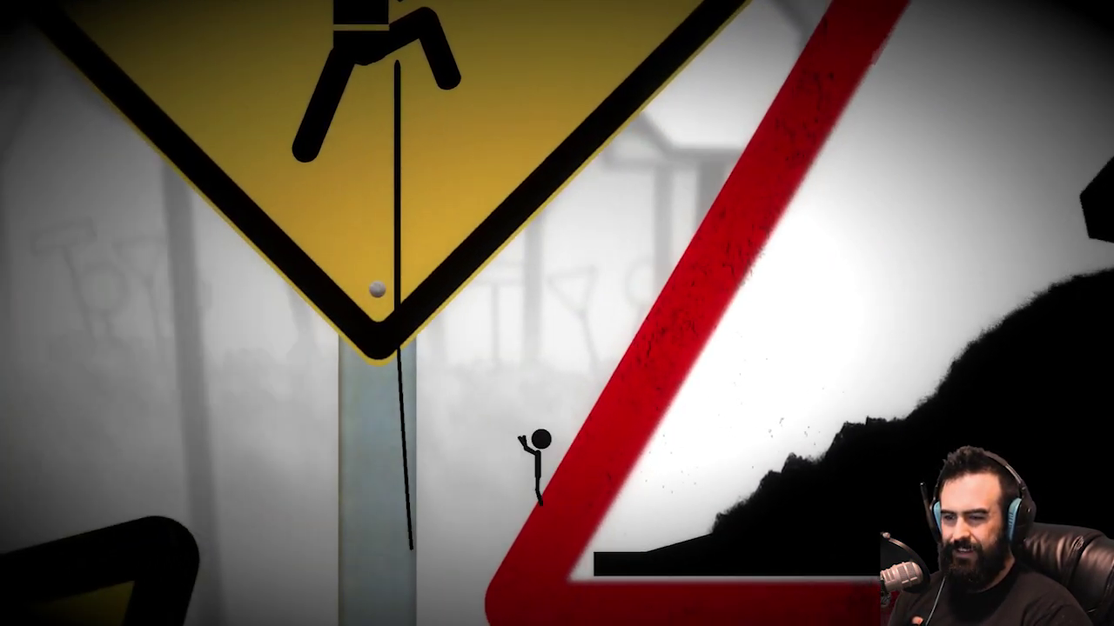
key("Left")
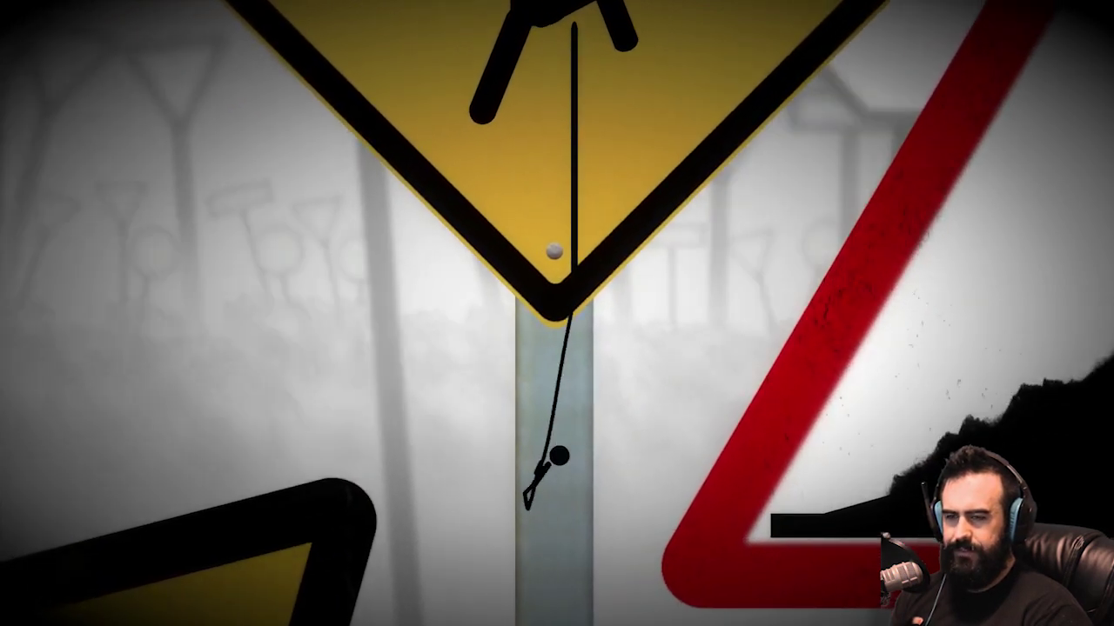
key("Right")
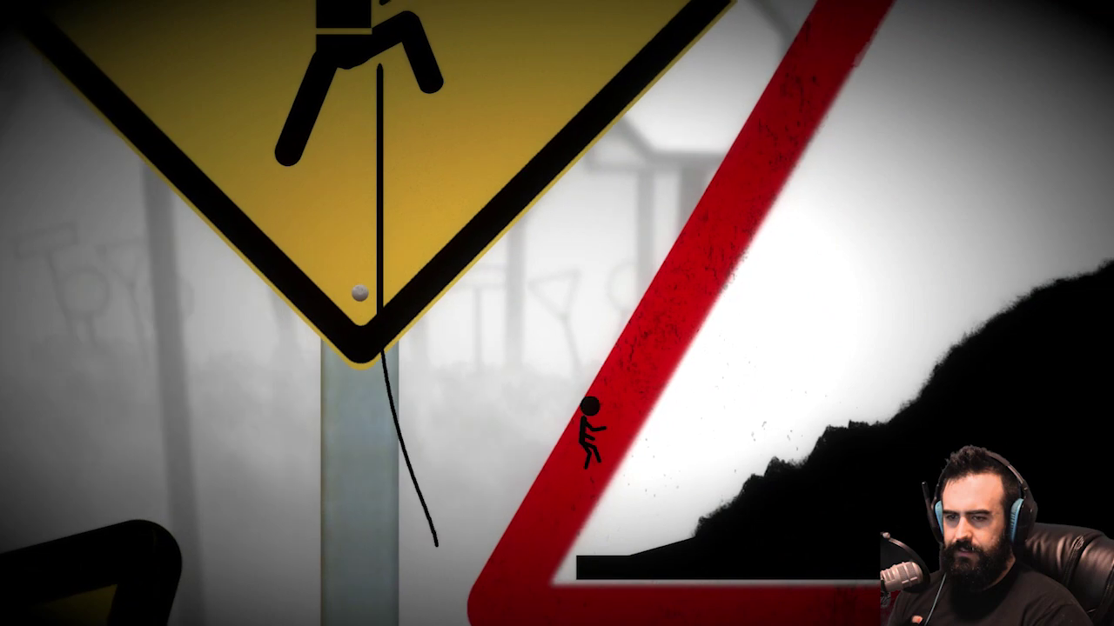
key("Right")
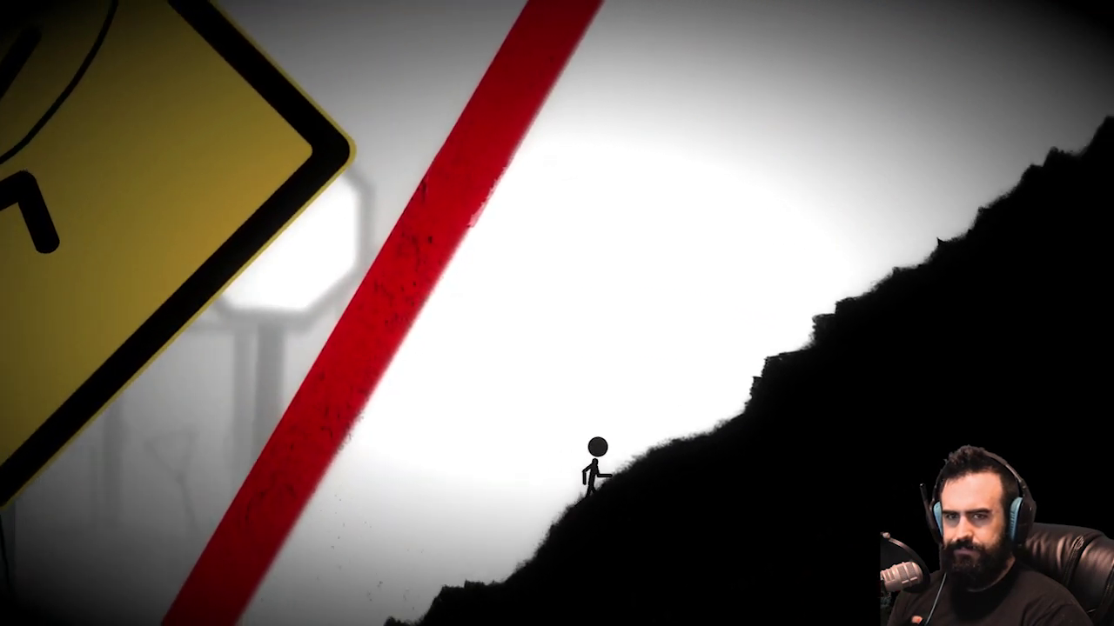
key("Right")
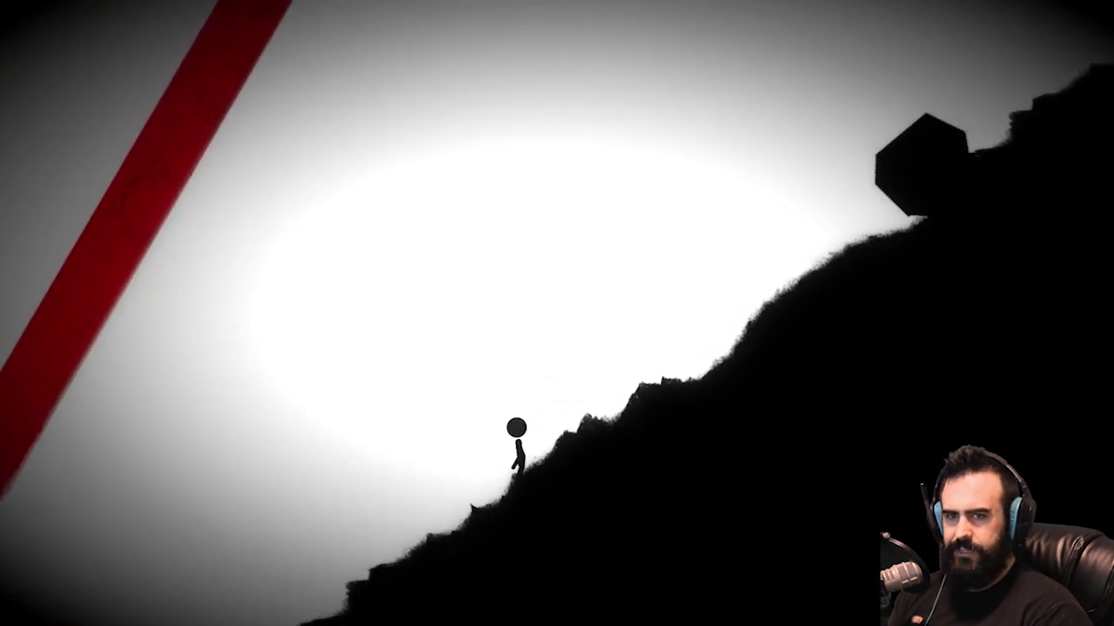
key("Left")
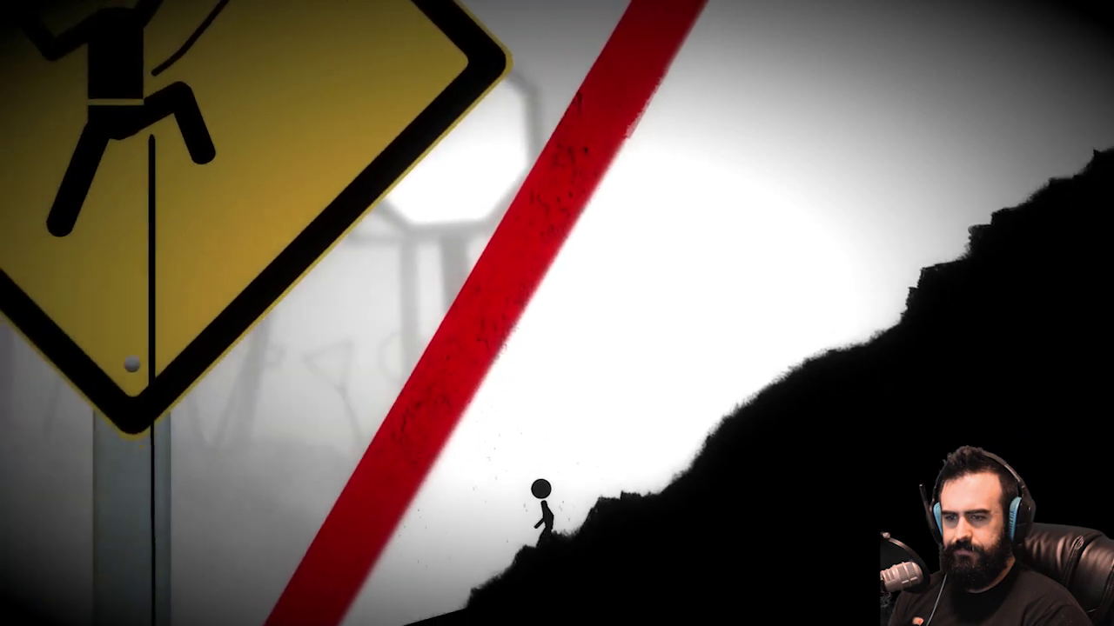
key("Left")
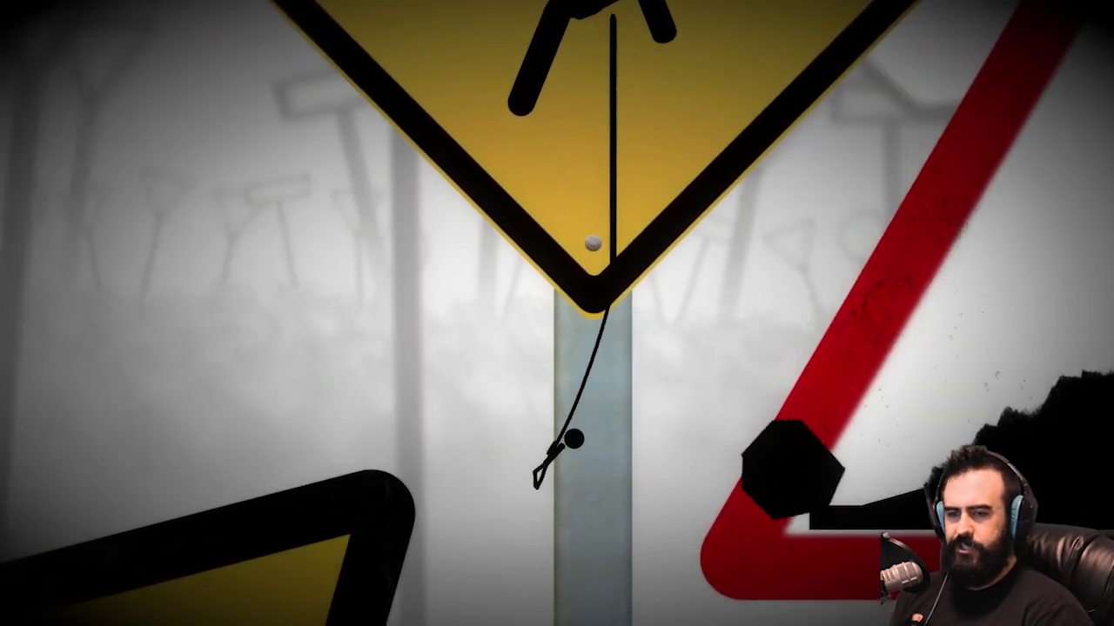
key("Right")
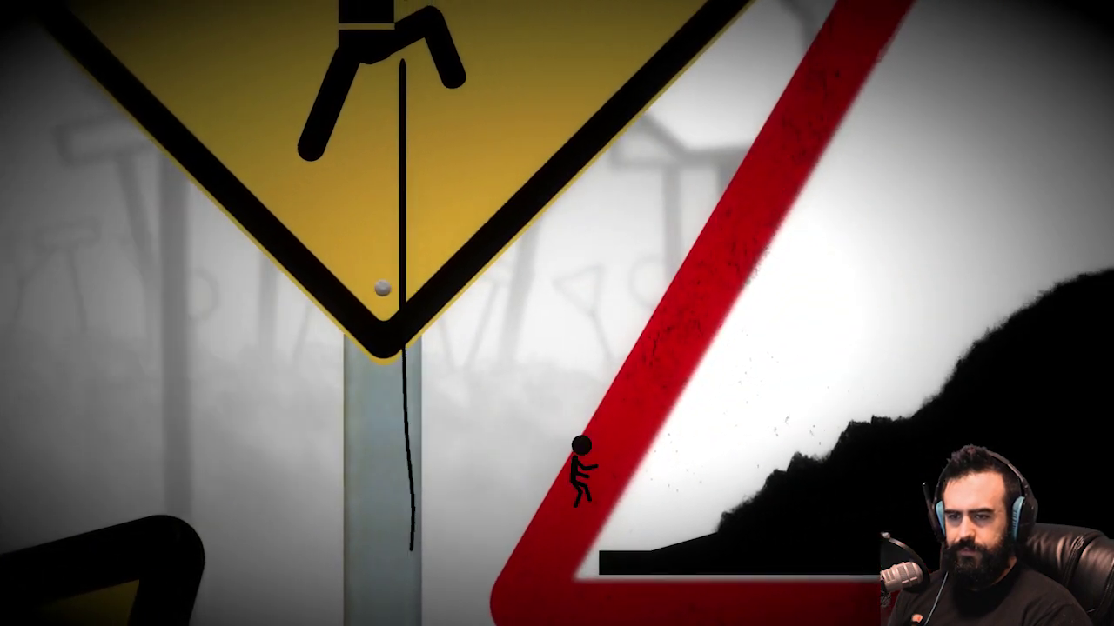
key("Right")
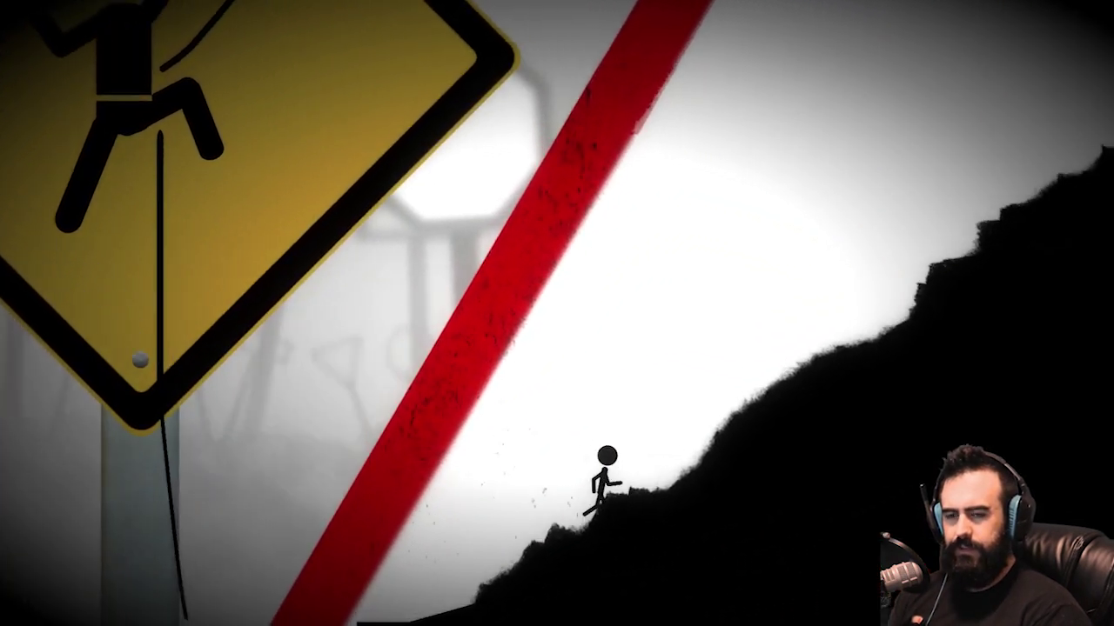
key("Right")
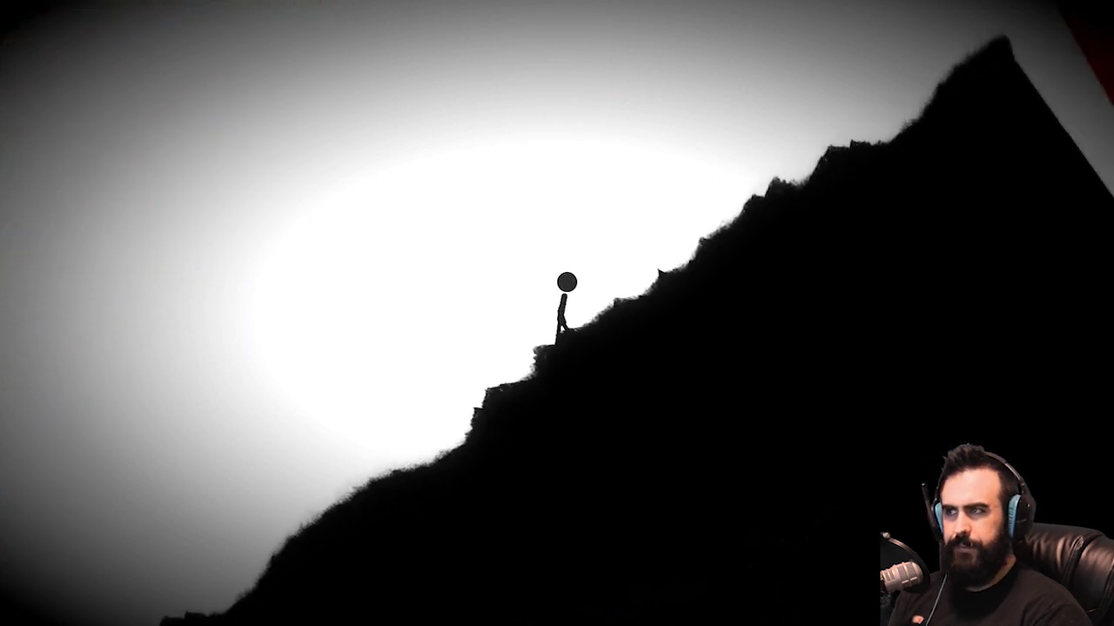
key("Right")
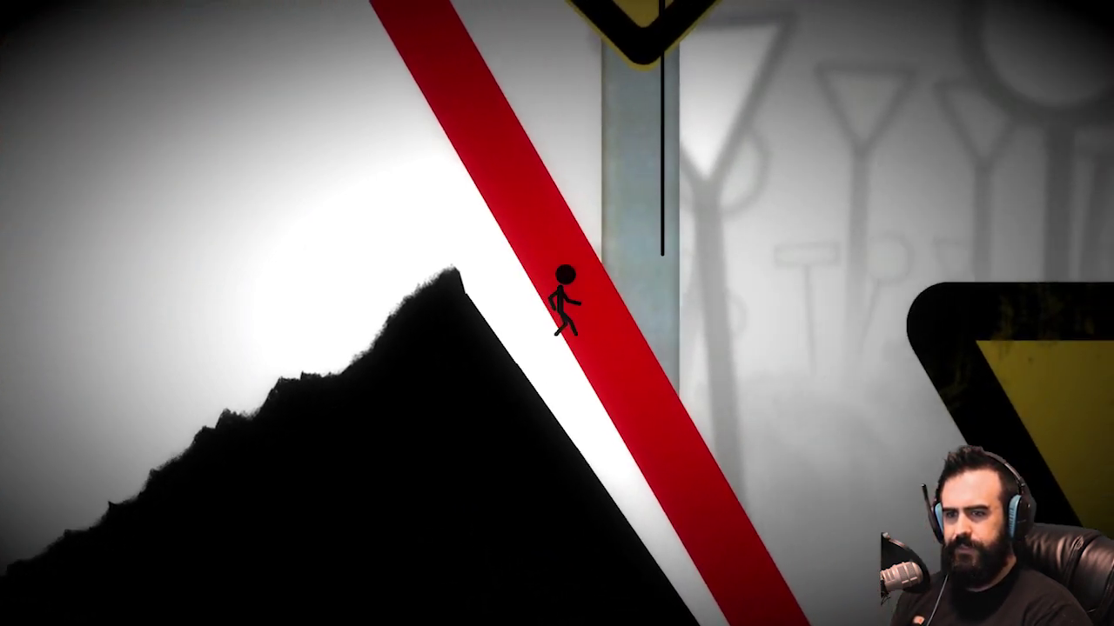
key("Right")
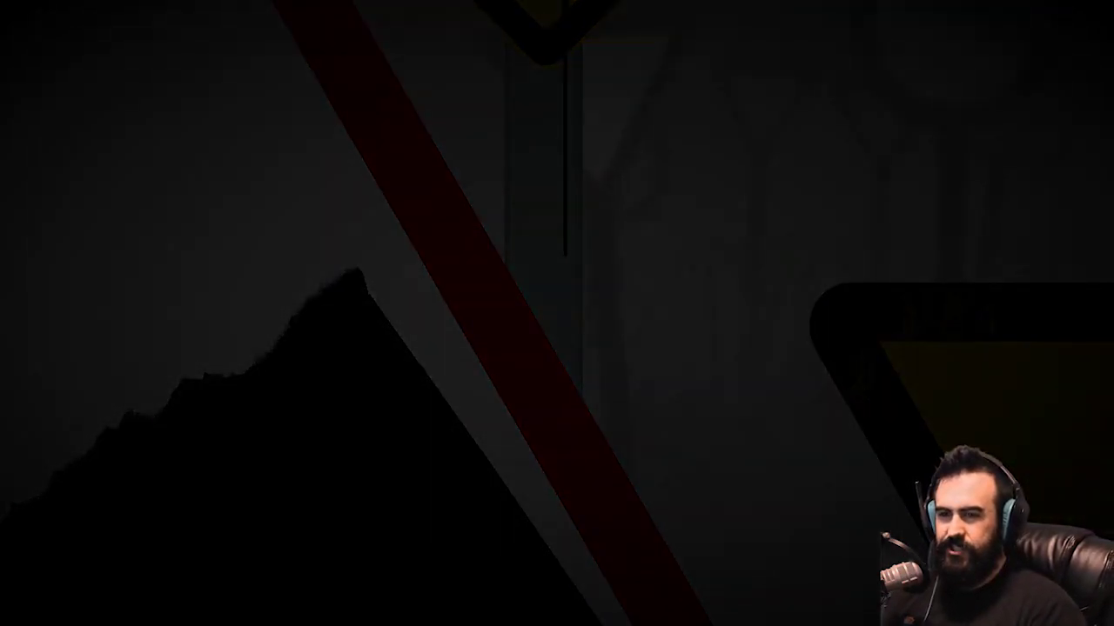
key("Right")
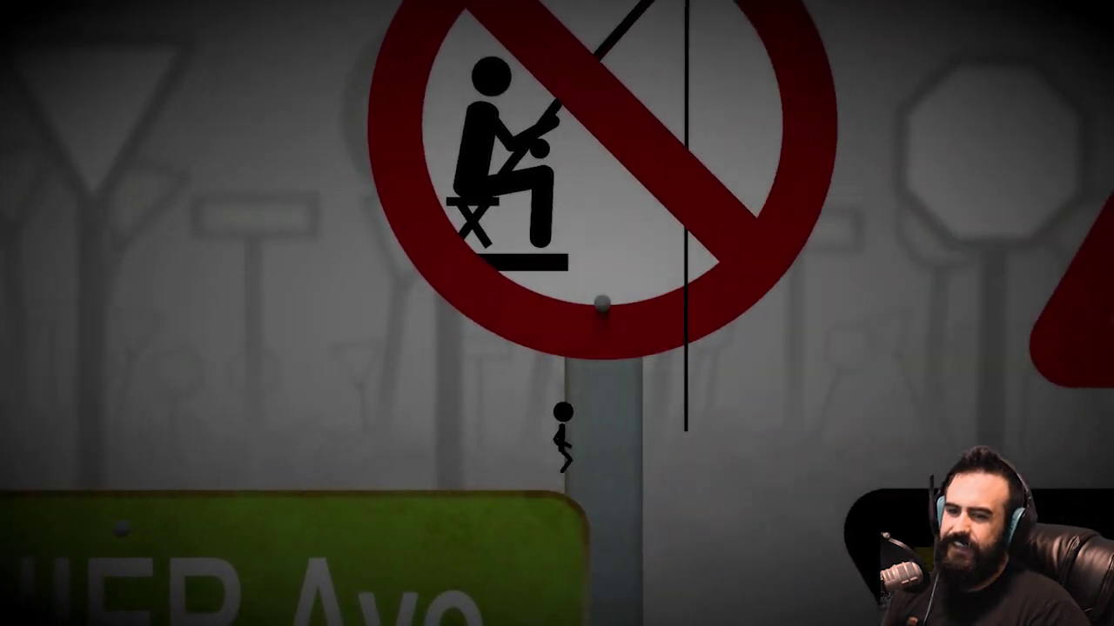
key("Right")
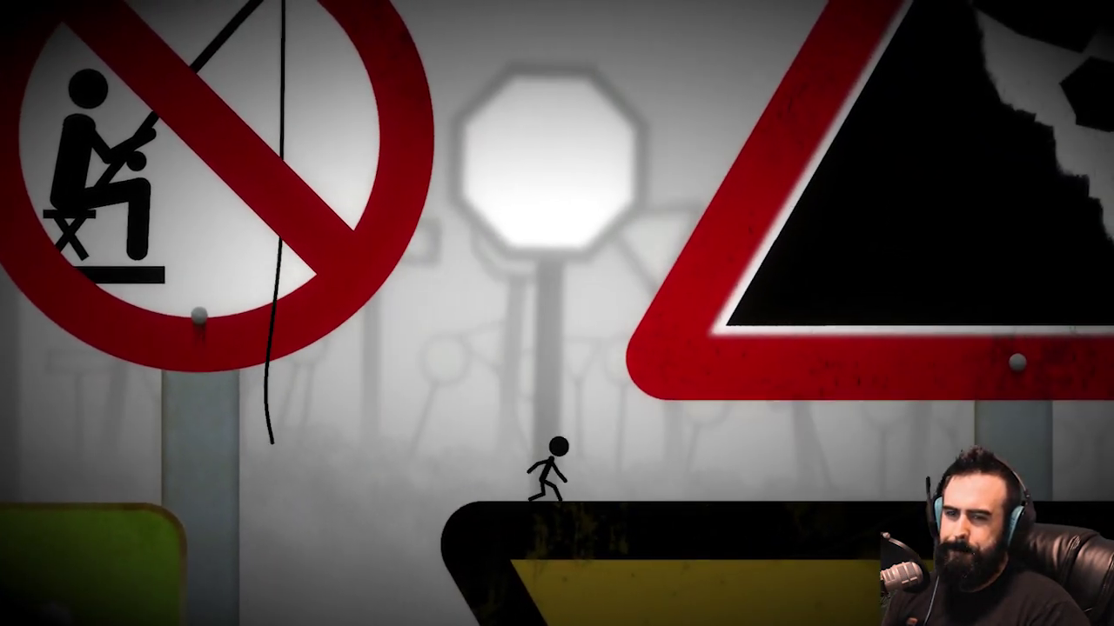
key("Right")
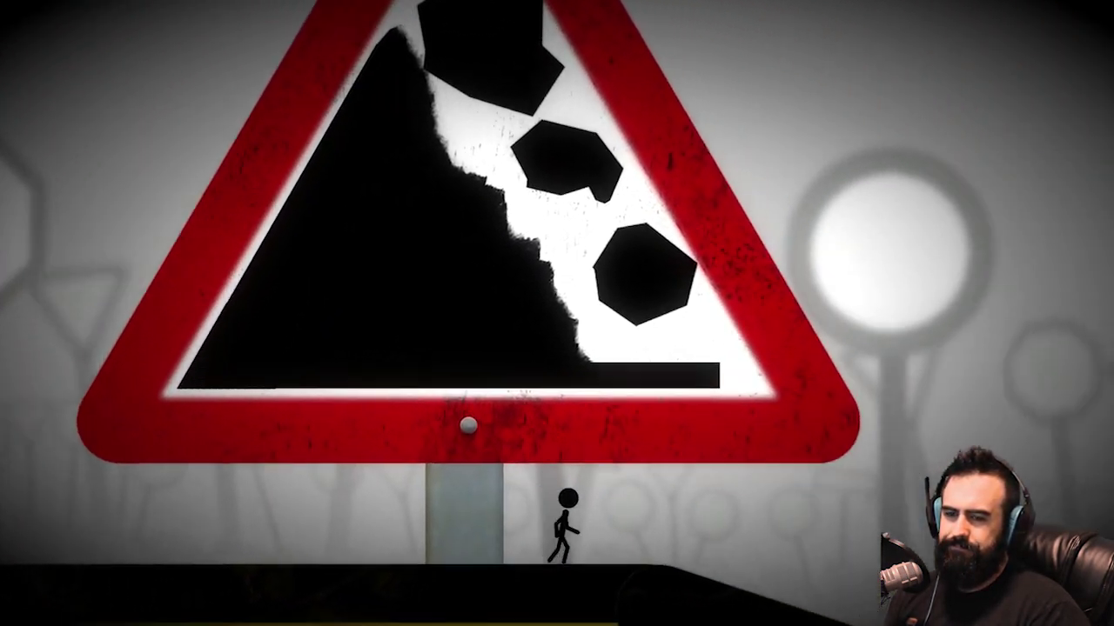
key("Right")
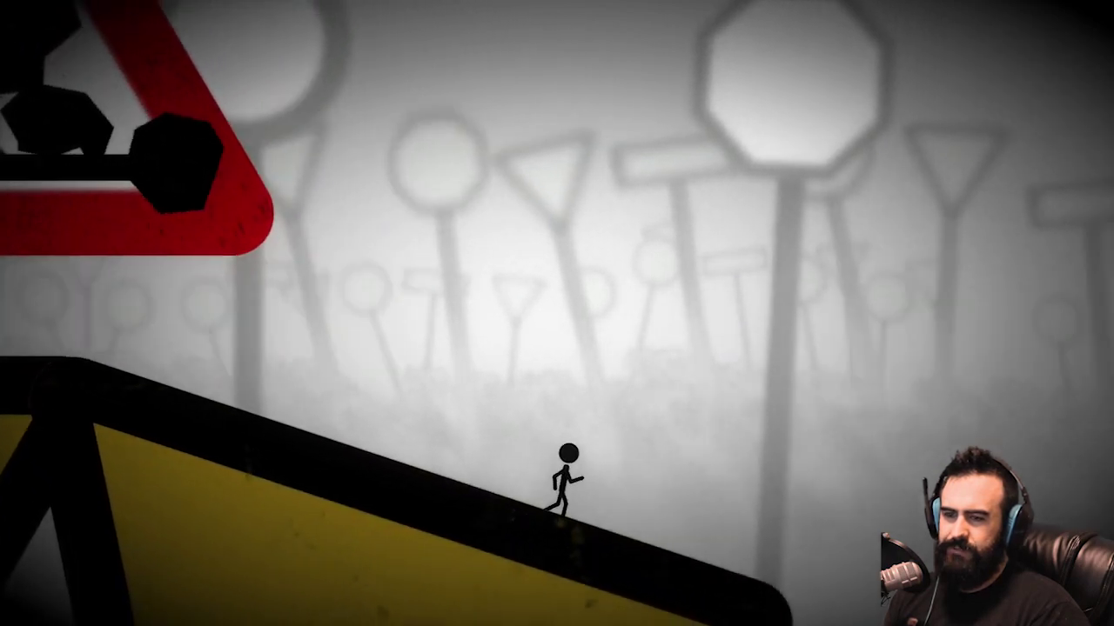
key("Right")
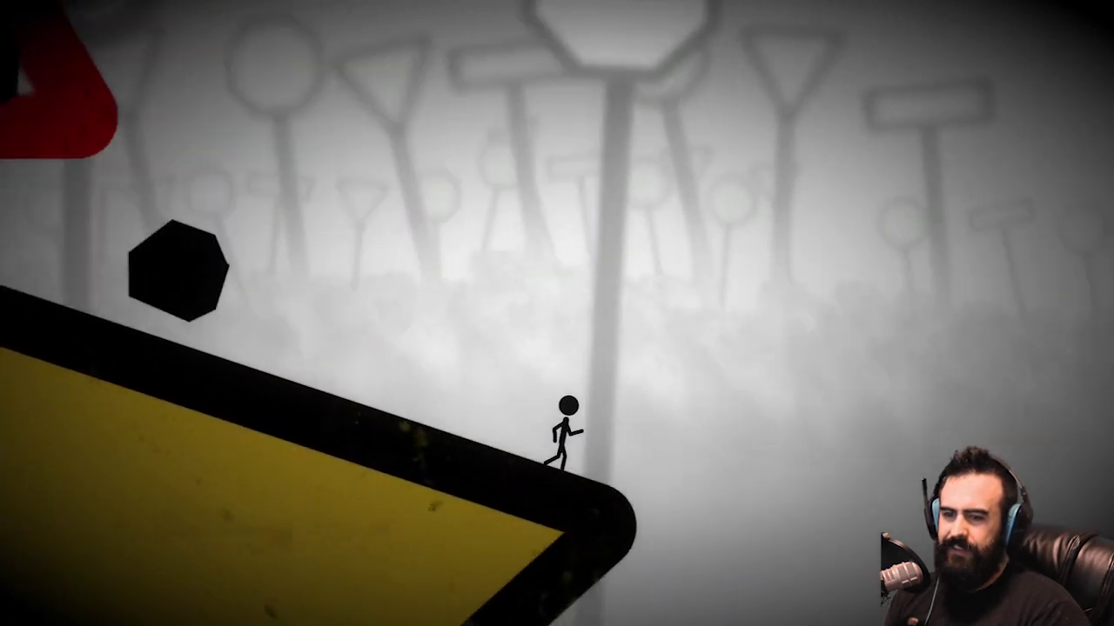
key("Up")
key("Right")
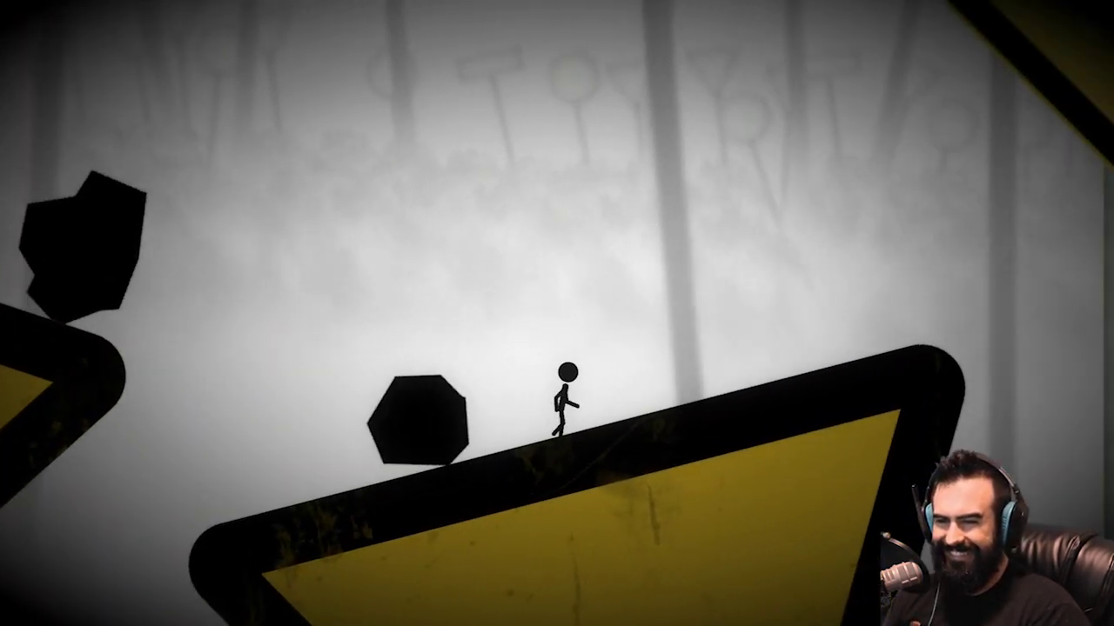
key("Up")
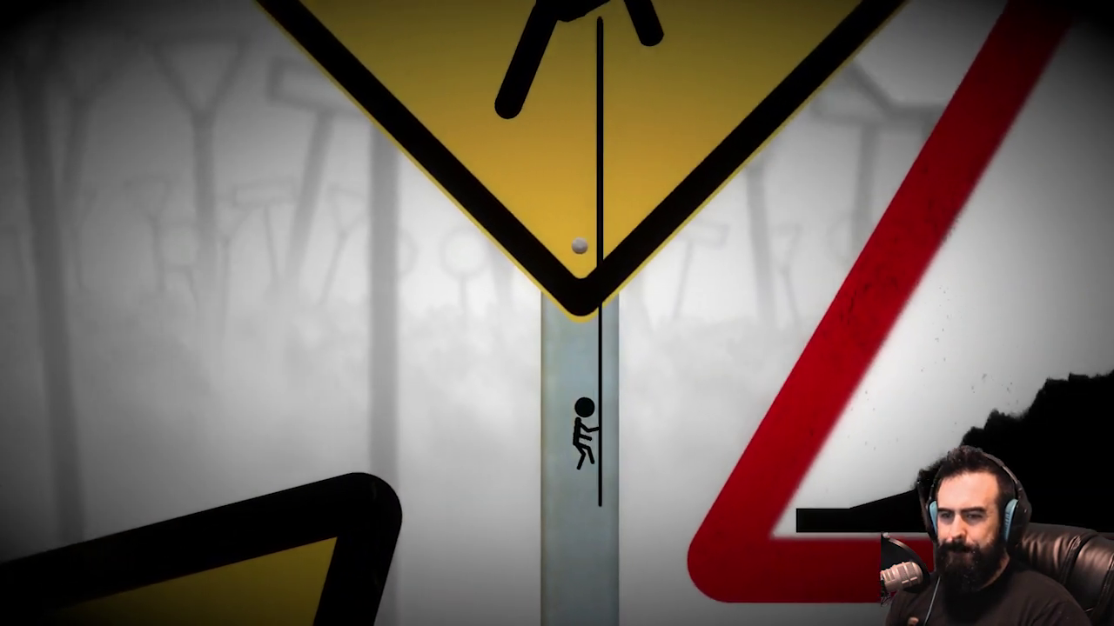
key("Right")
key("Right")
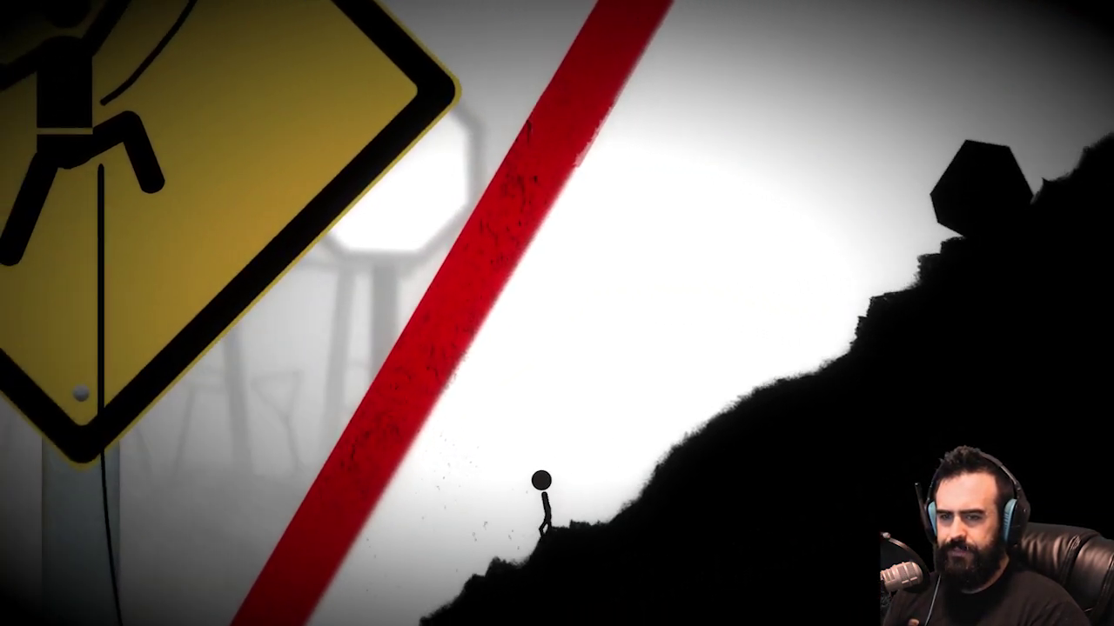
key("Left")
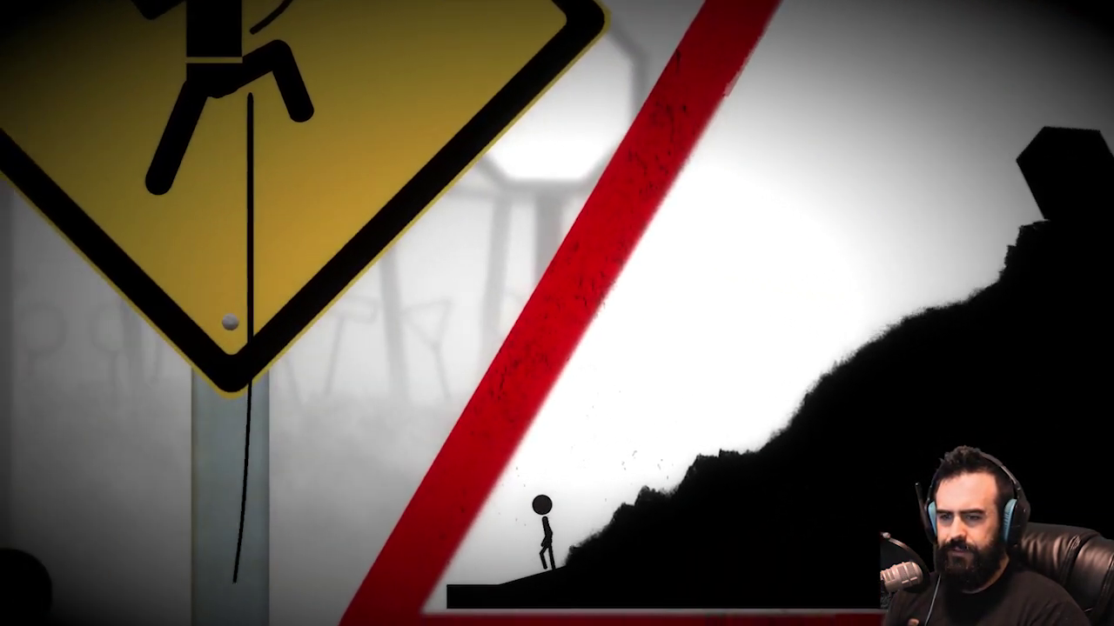
key("Left")
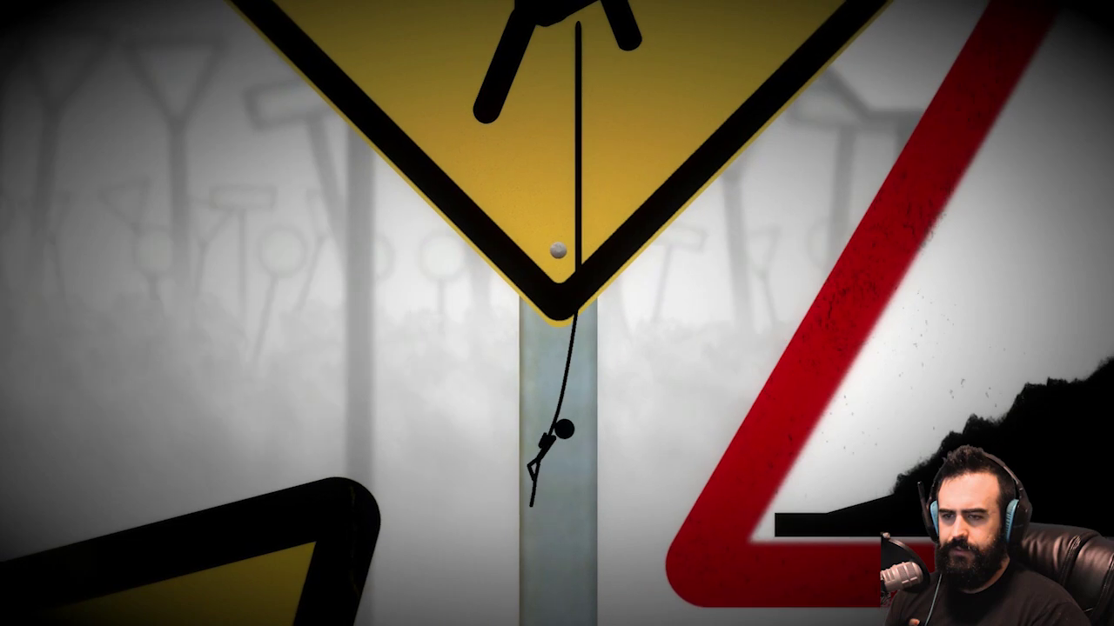
key("Right")
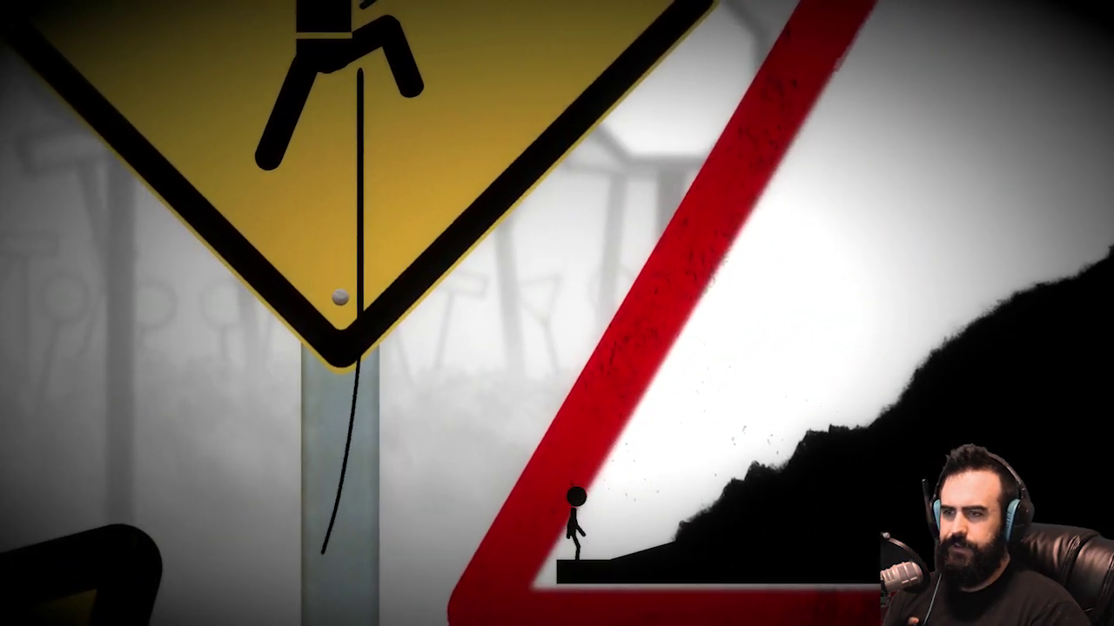
key("Right")
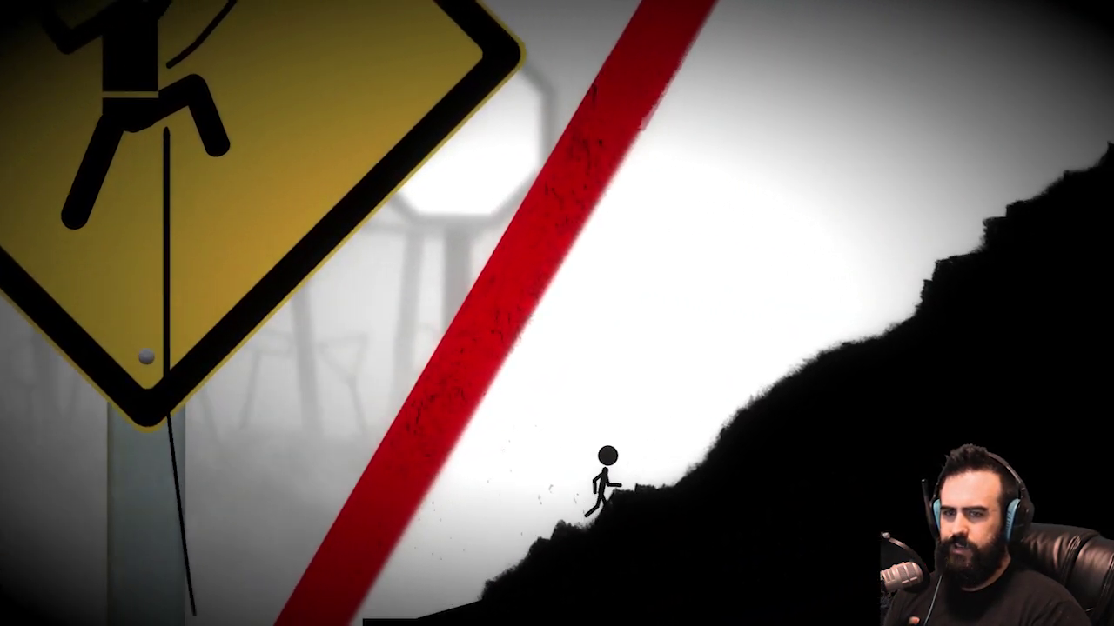
key("Right")
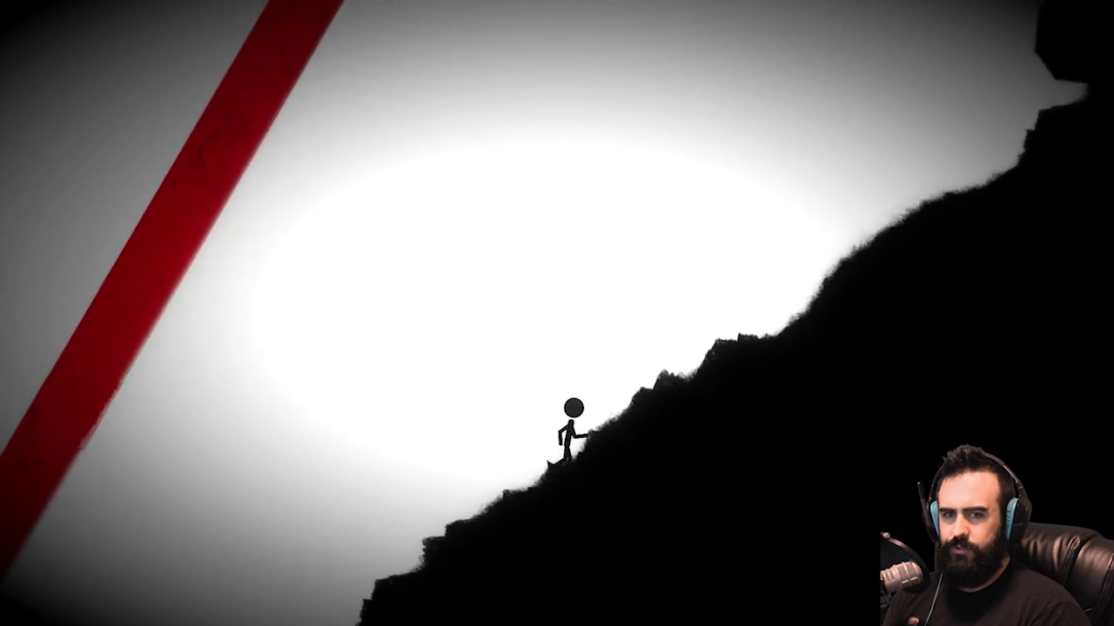
key("Left")
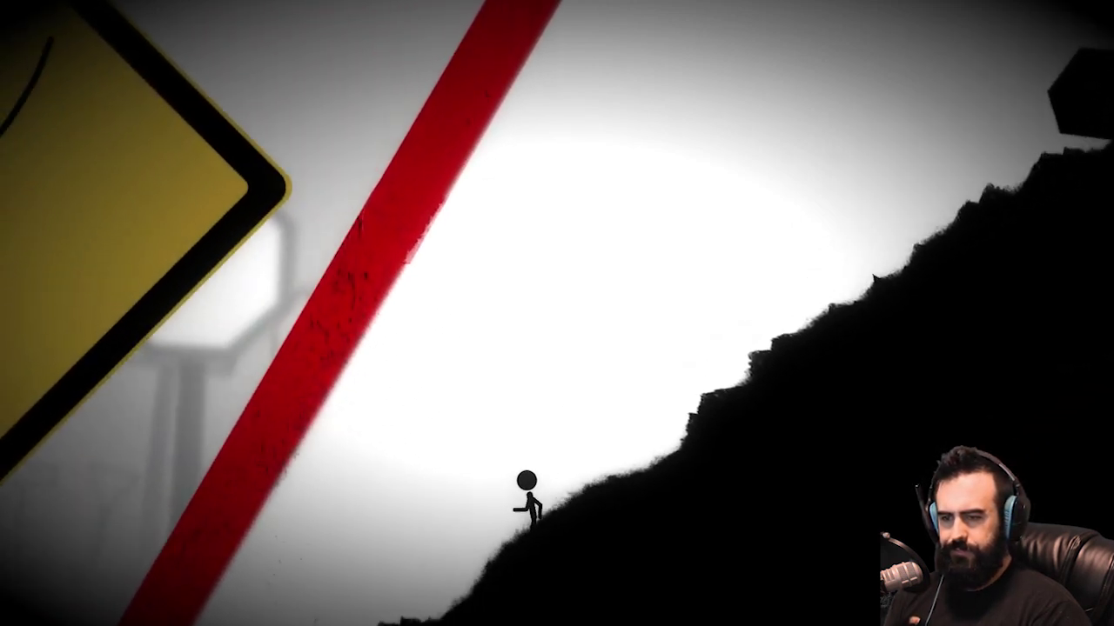
key("Left")
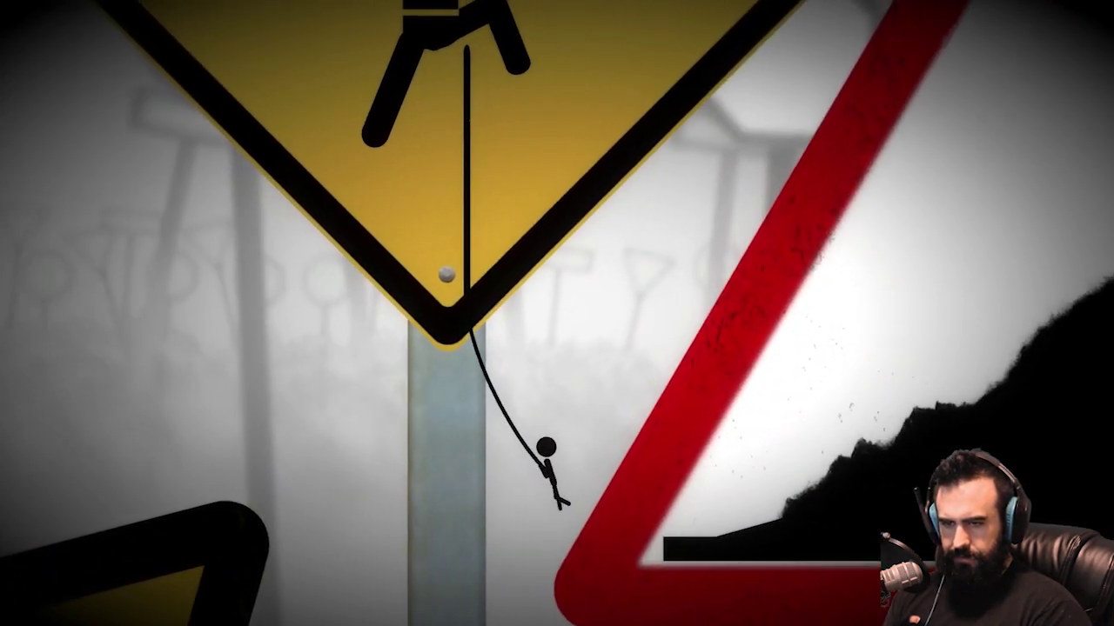
key("Right")
key("Right")
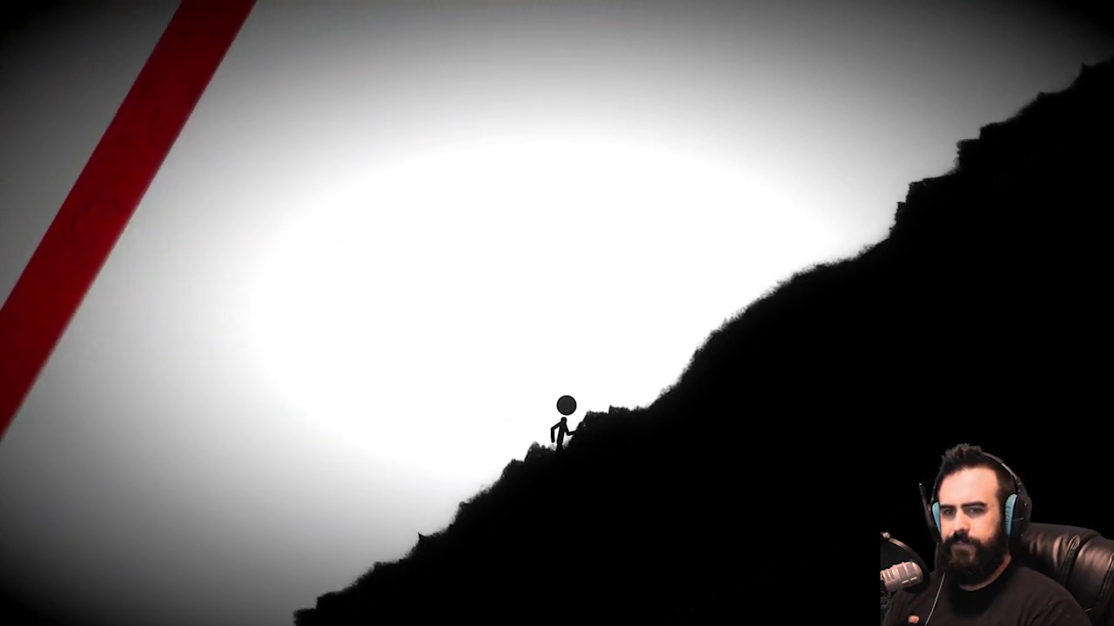
key("d")
key("d")
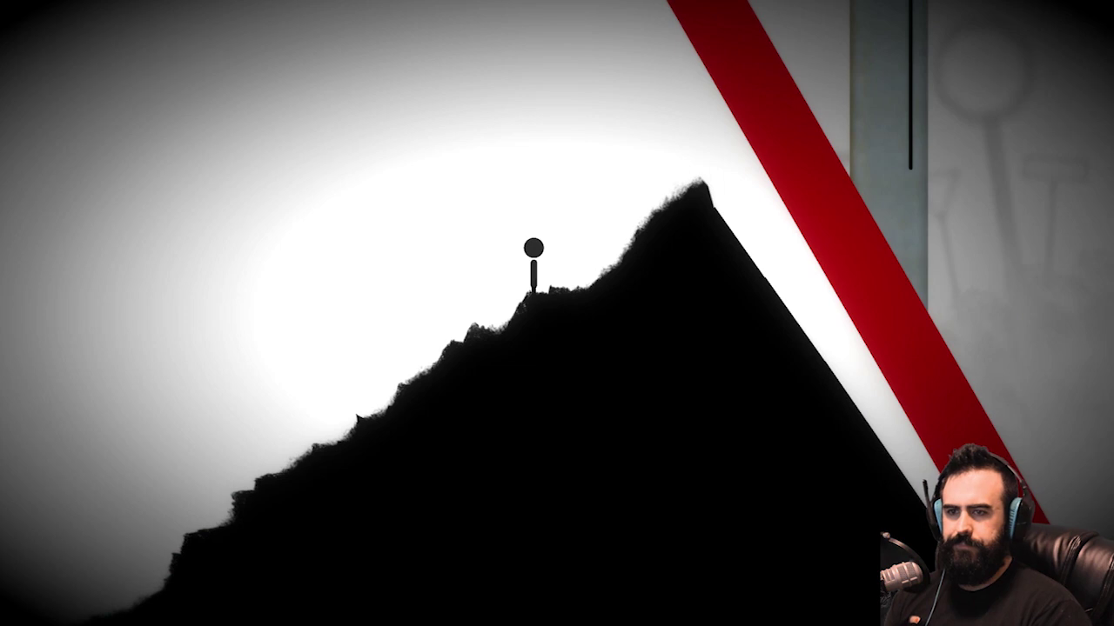
key("d")
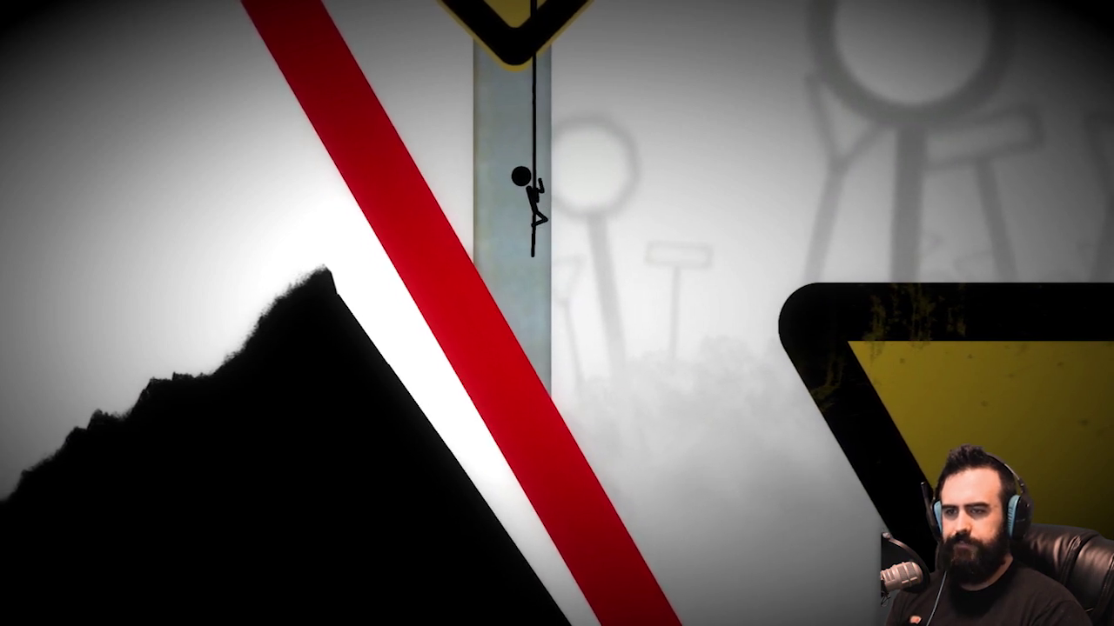
key("d")
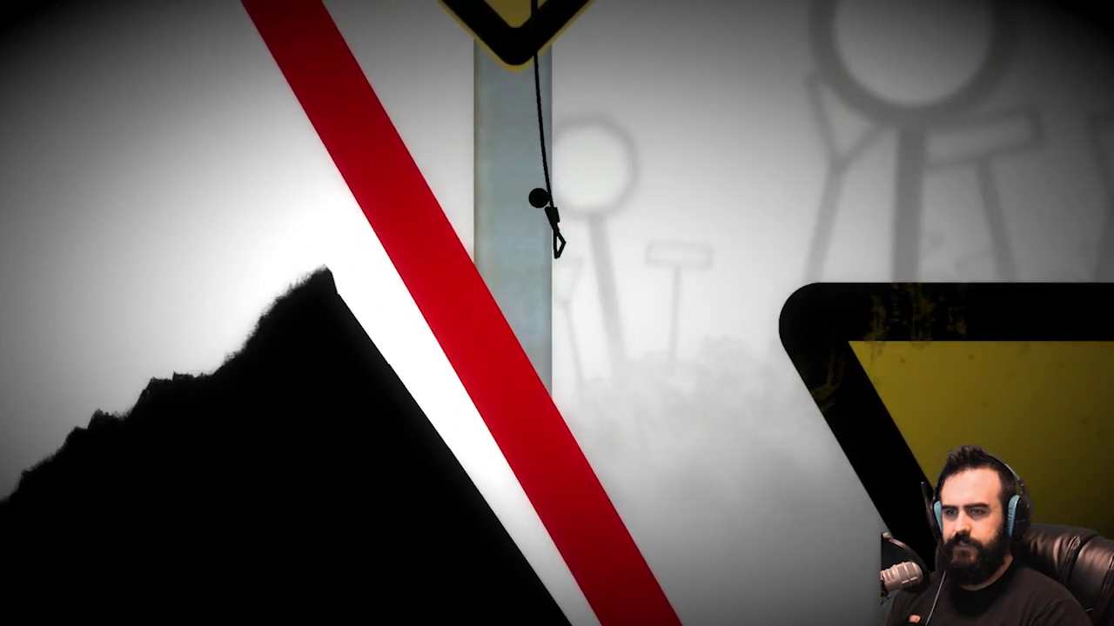
key("space")
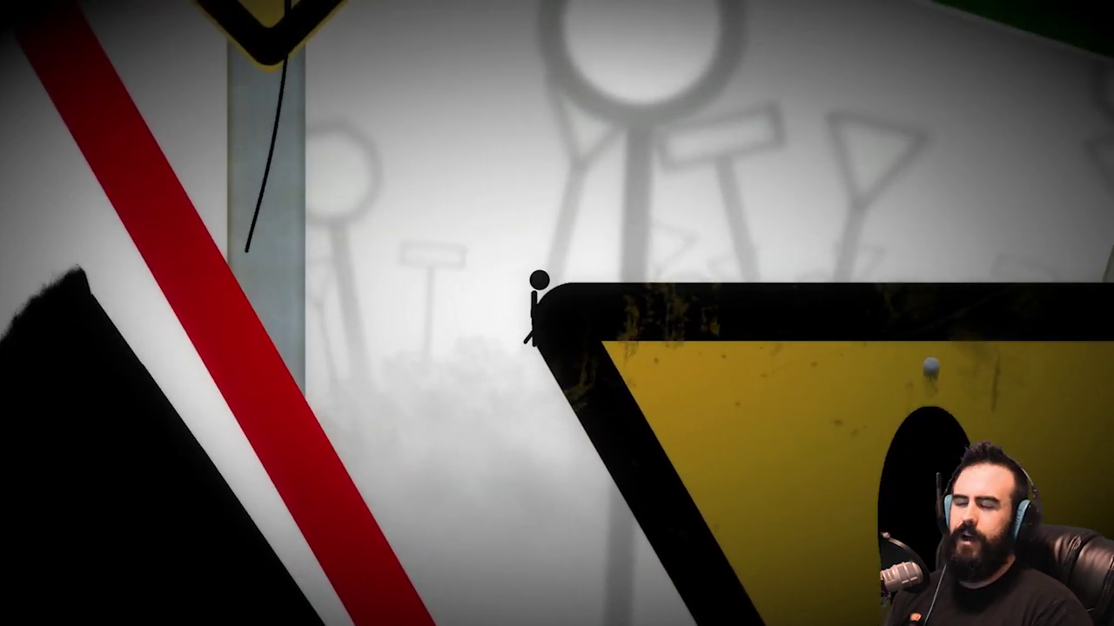
key("d")
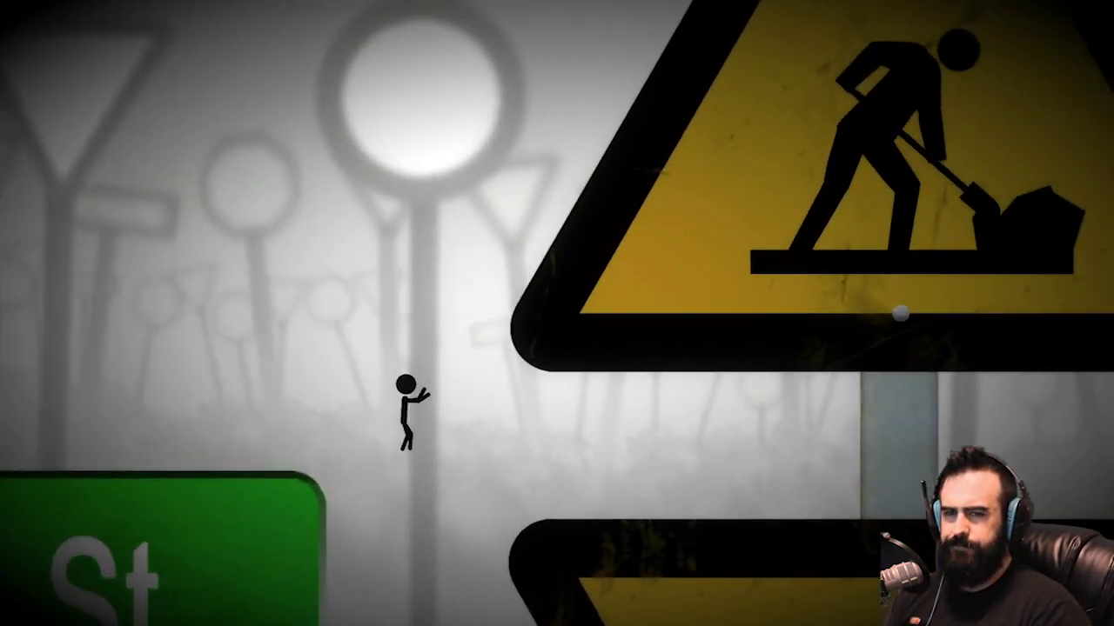
key("d")
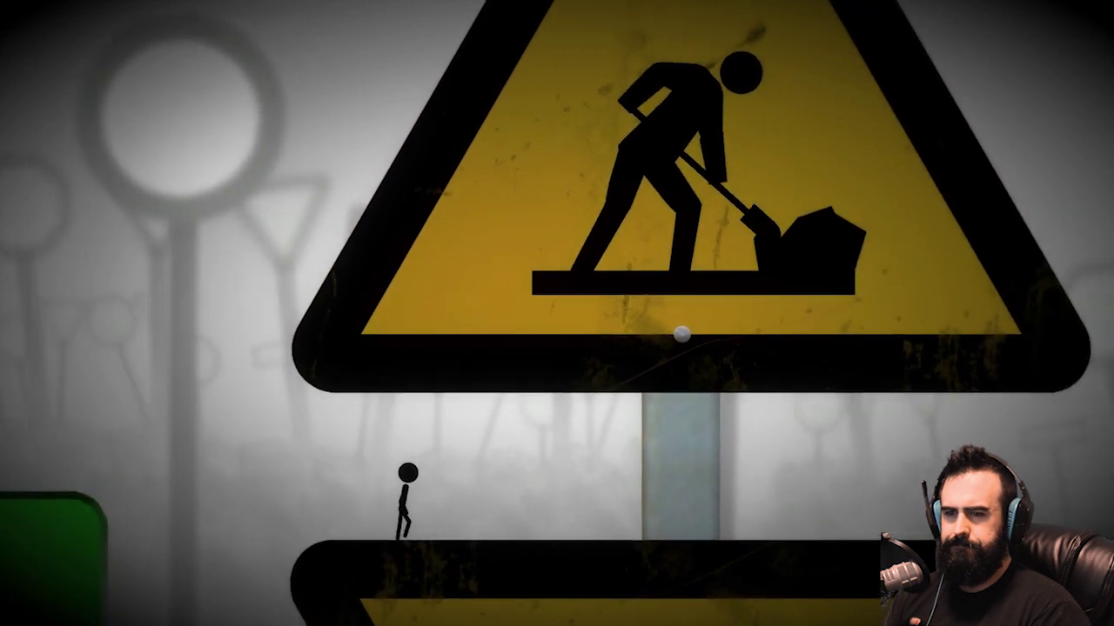
key("d")
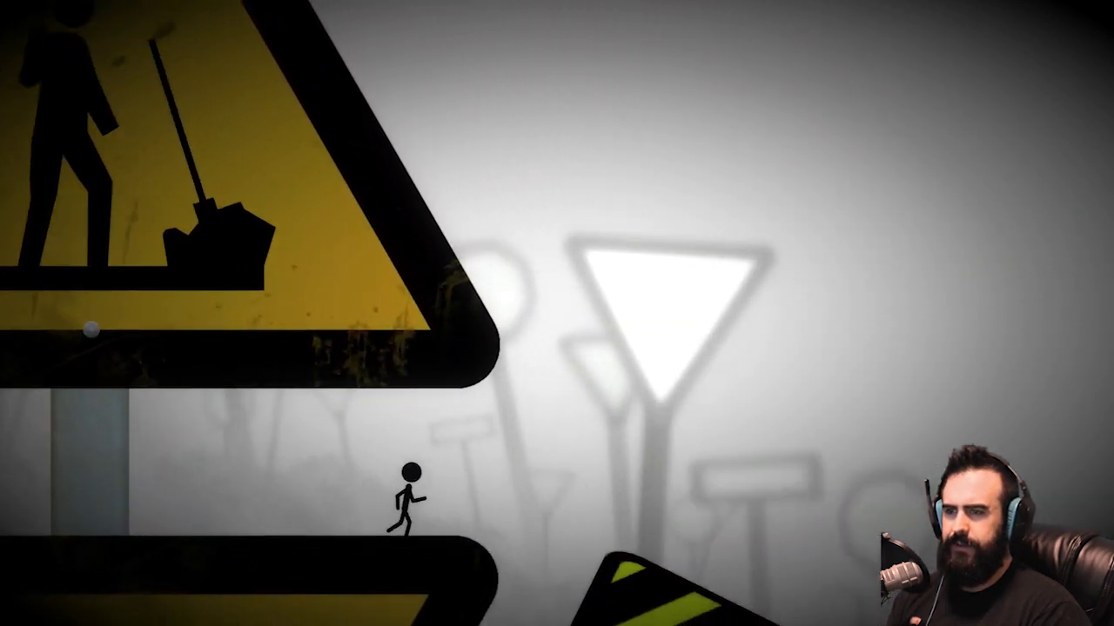
key("d")
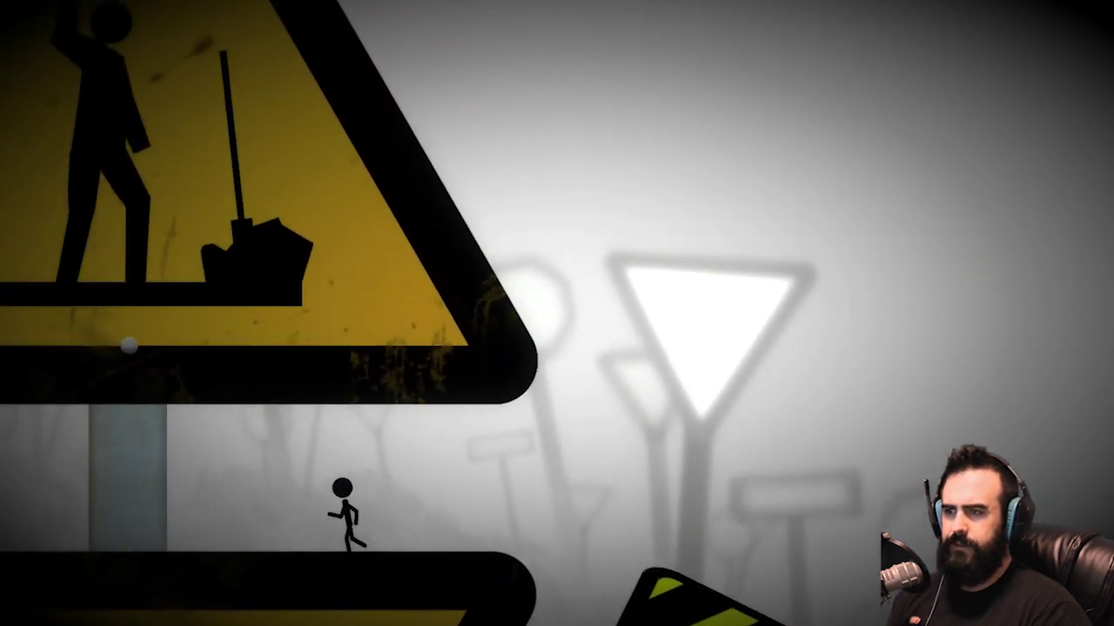
key("d")
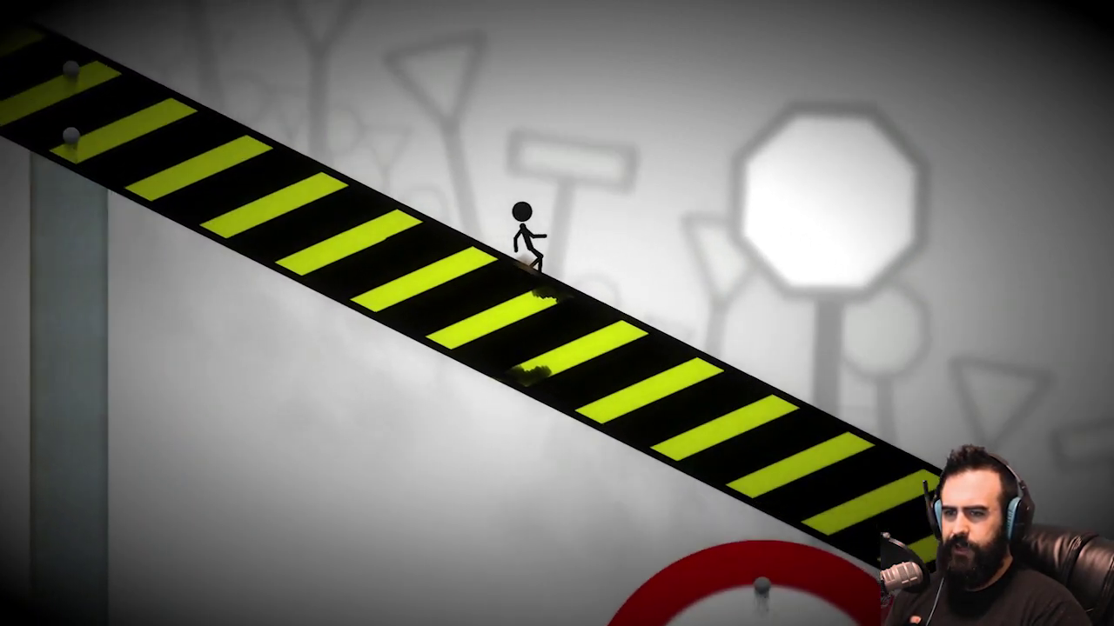
key("d")
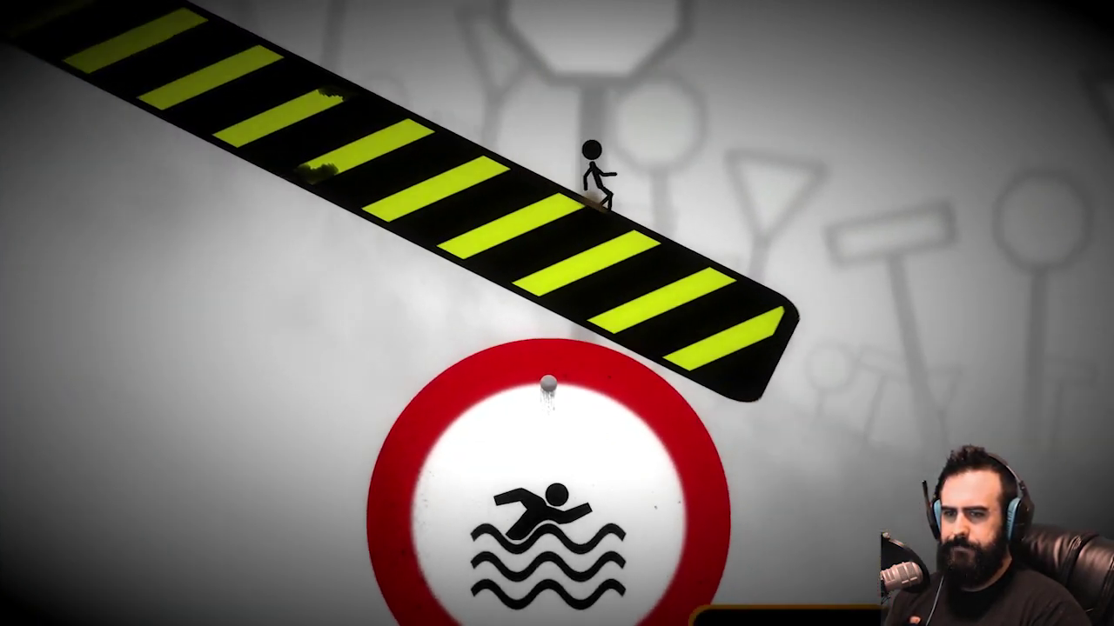
key("d")
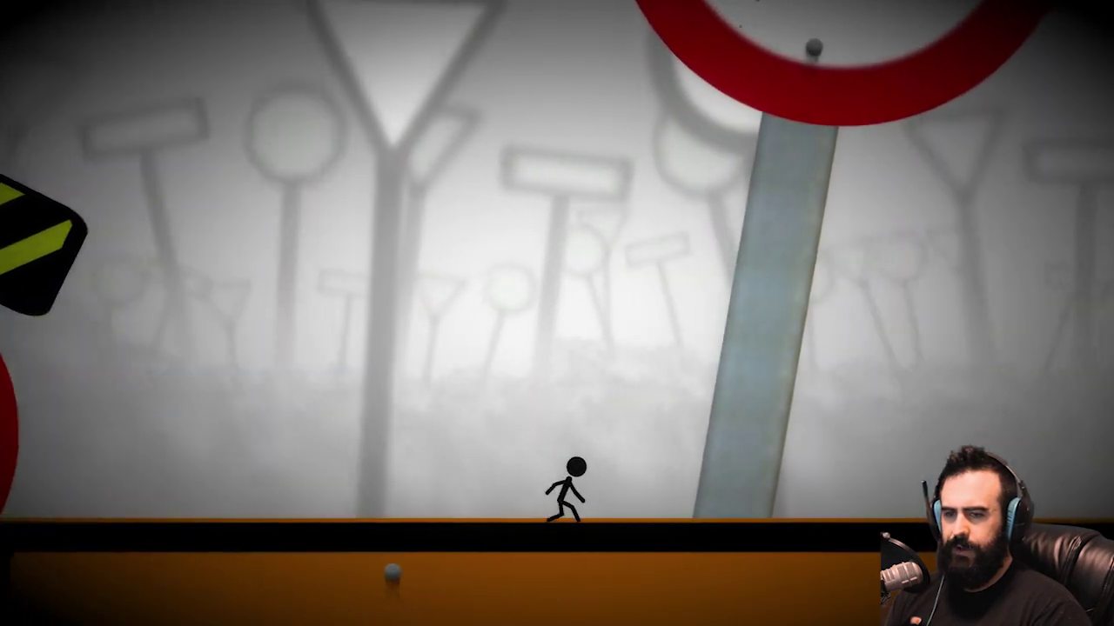
key("d")
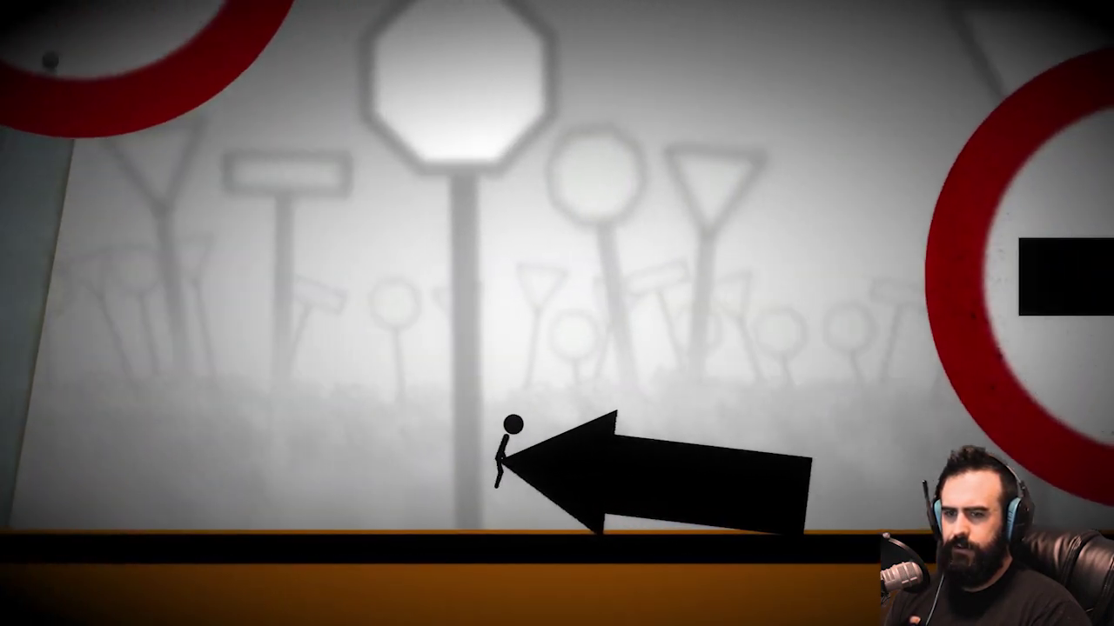
key("d")
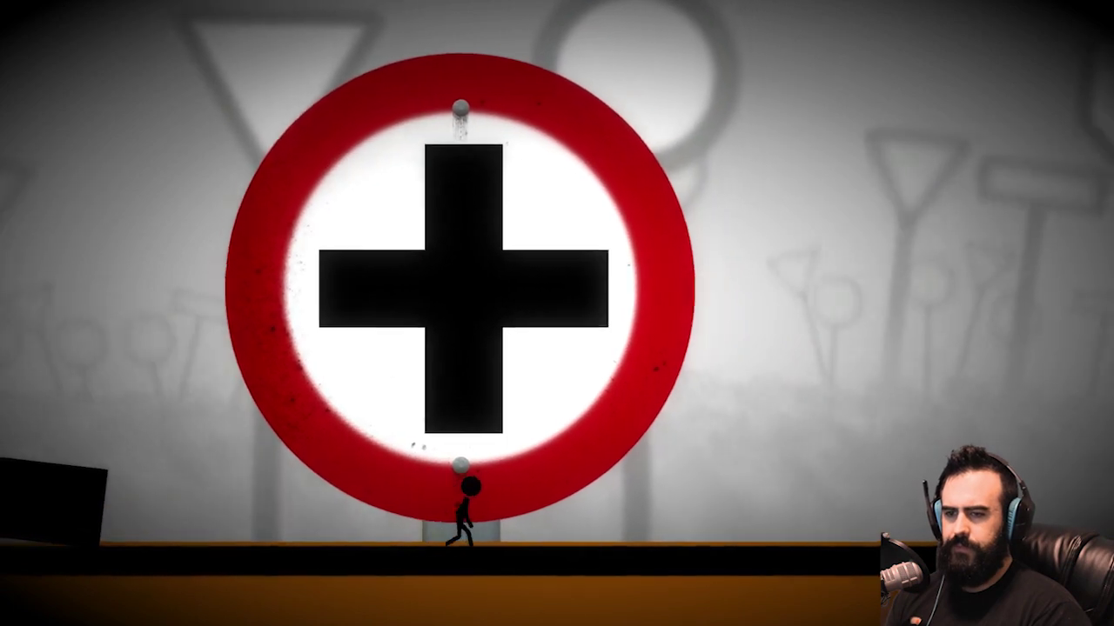
key("d")
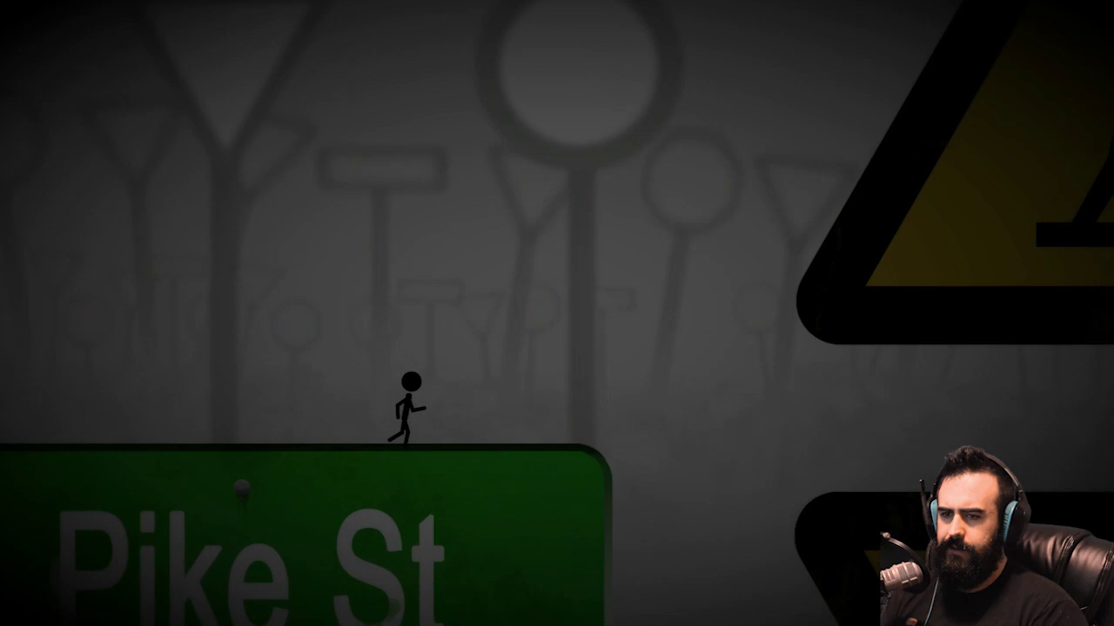
key("space")
key("d")
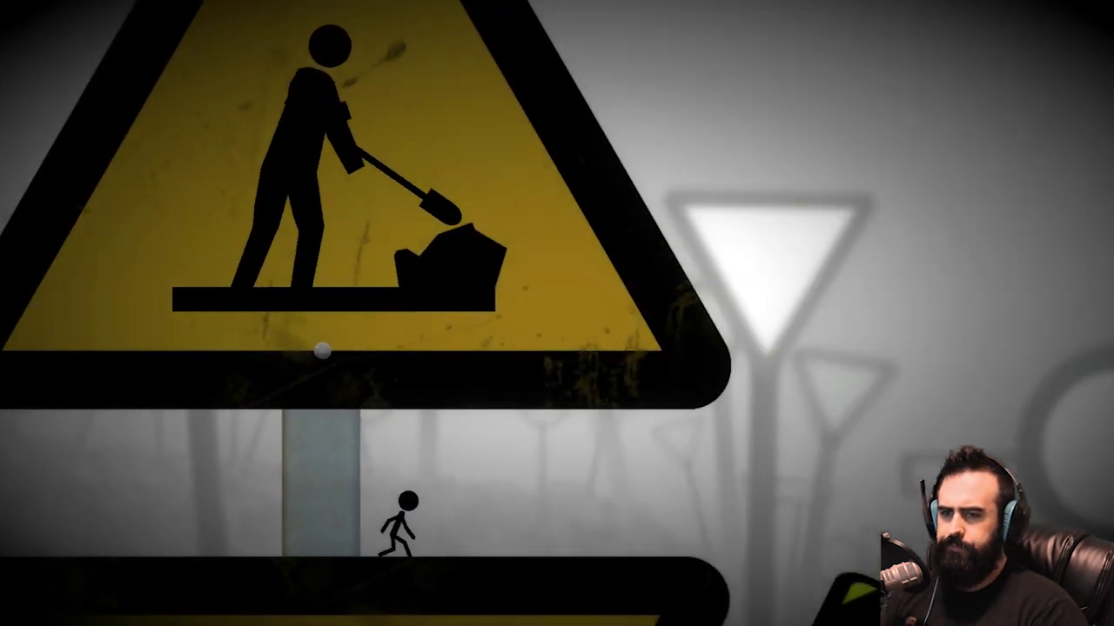
key("d")
key("space")
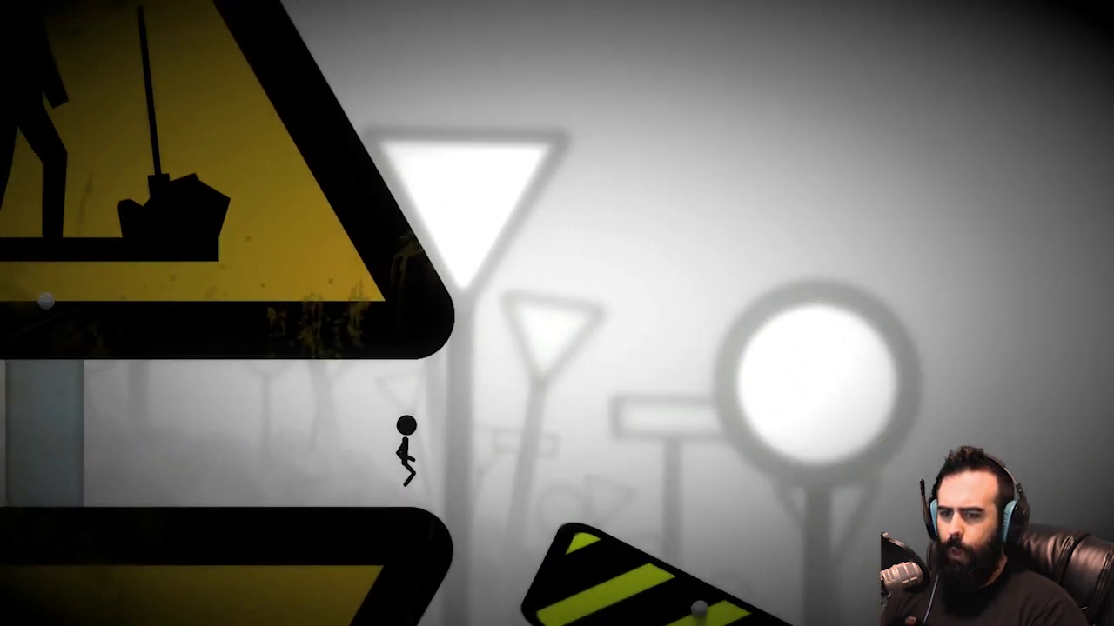
key("d")
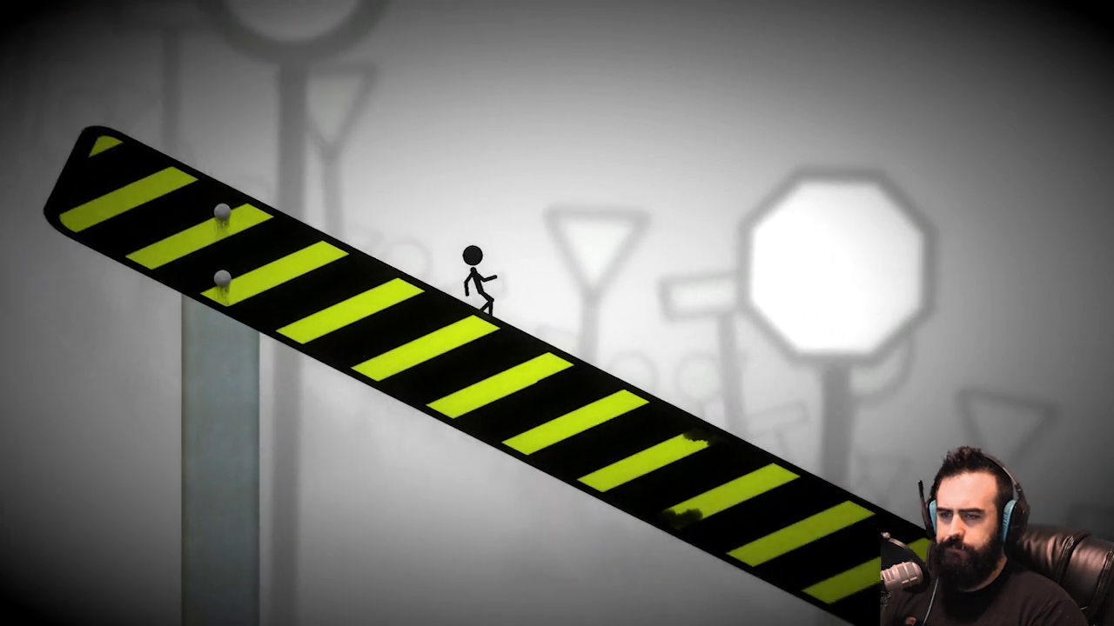
key("d")
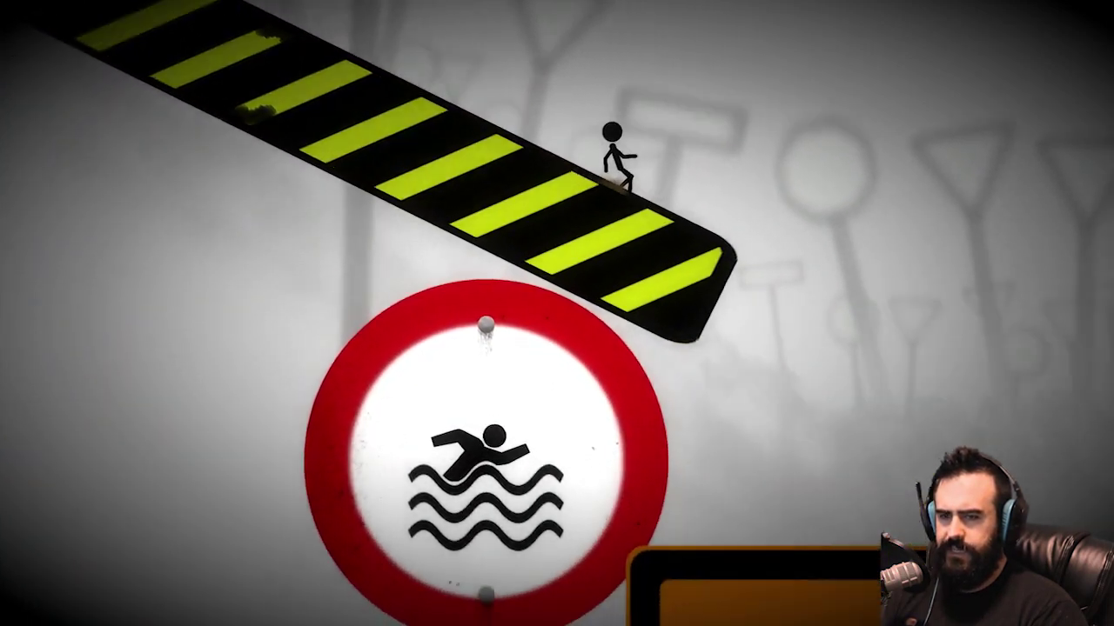
key("space")
key("d")
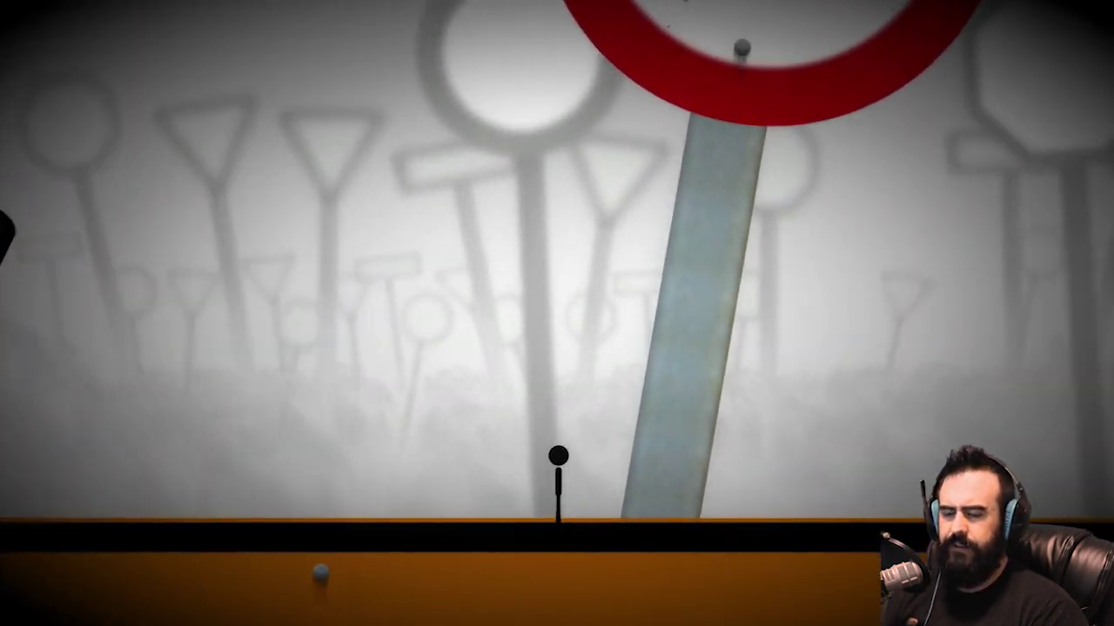
key("d")
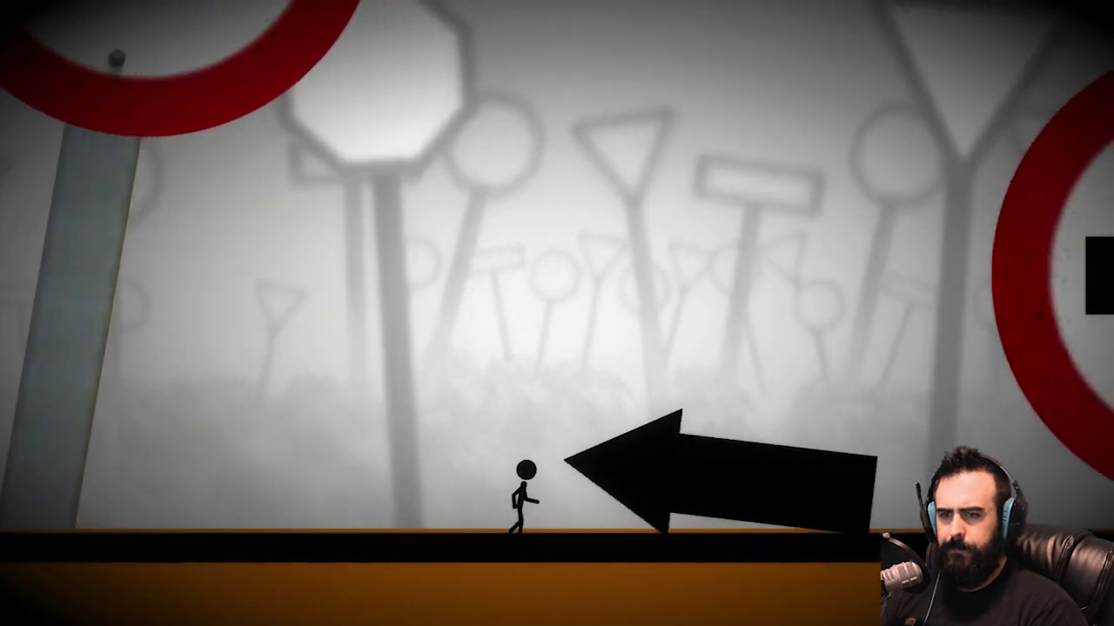
key("d")
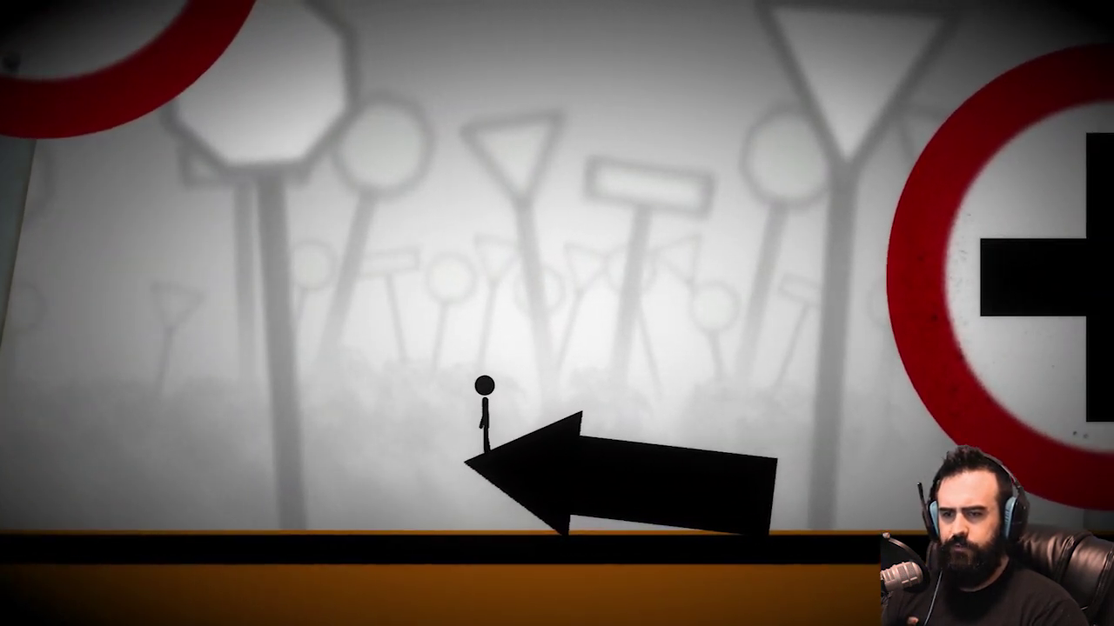
key("d")
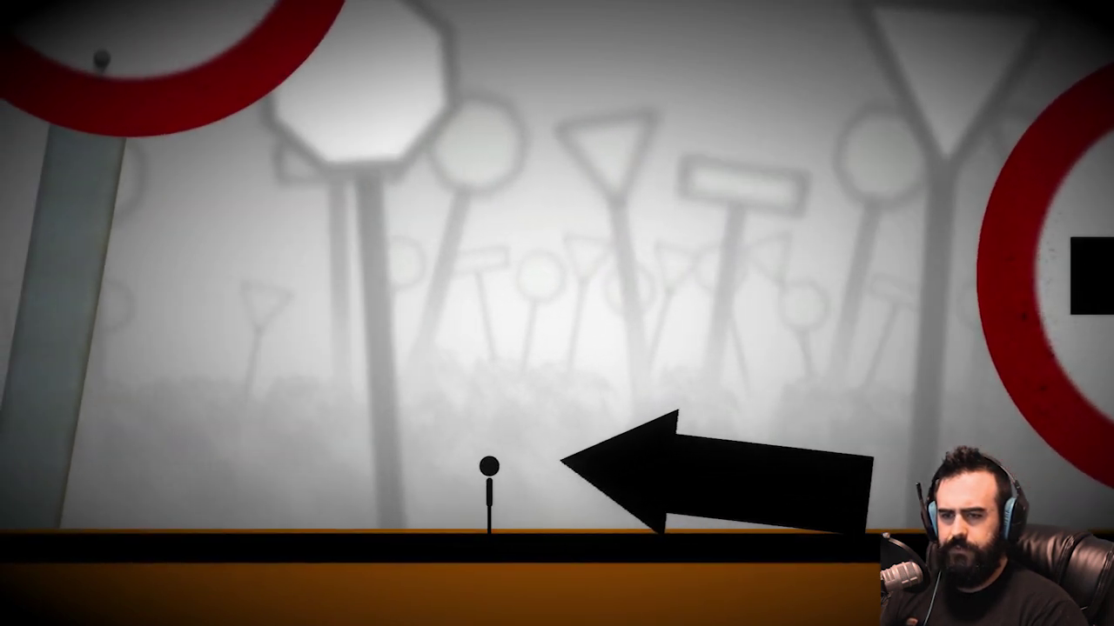
key("d")
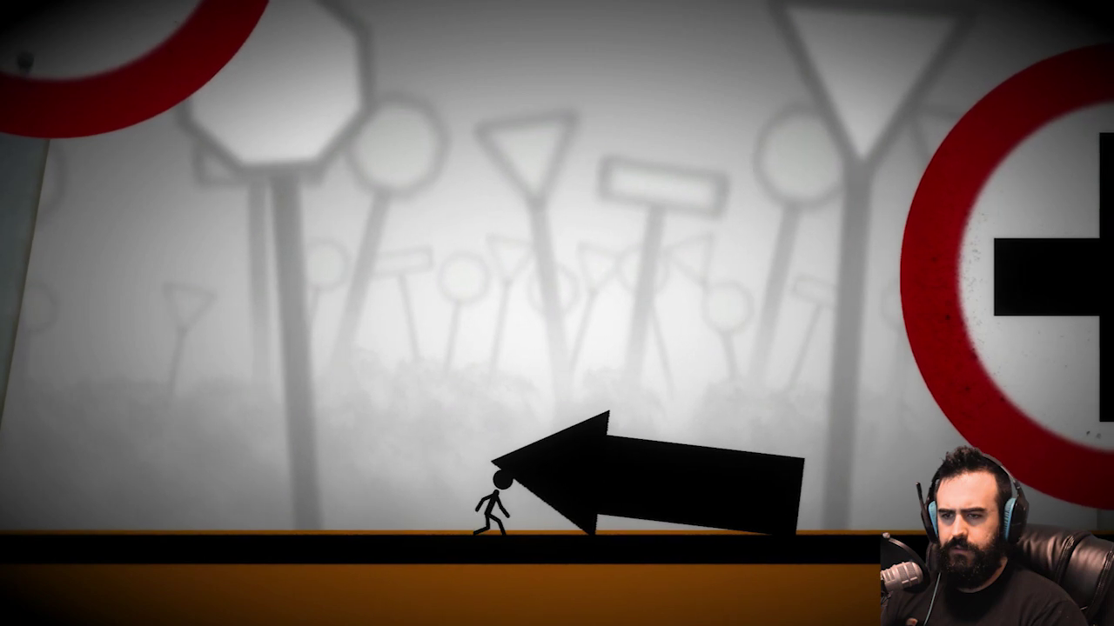
key("d")
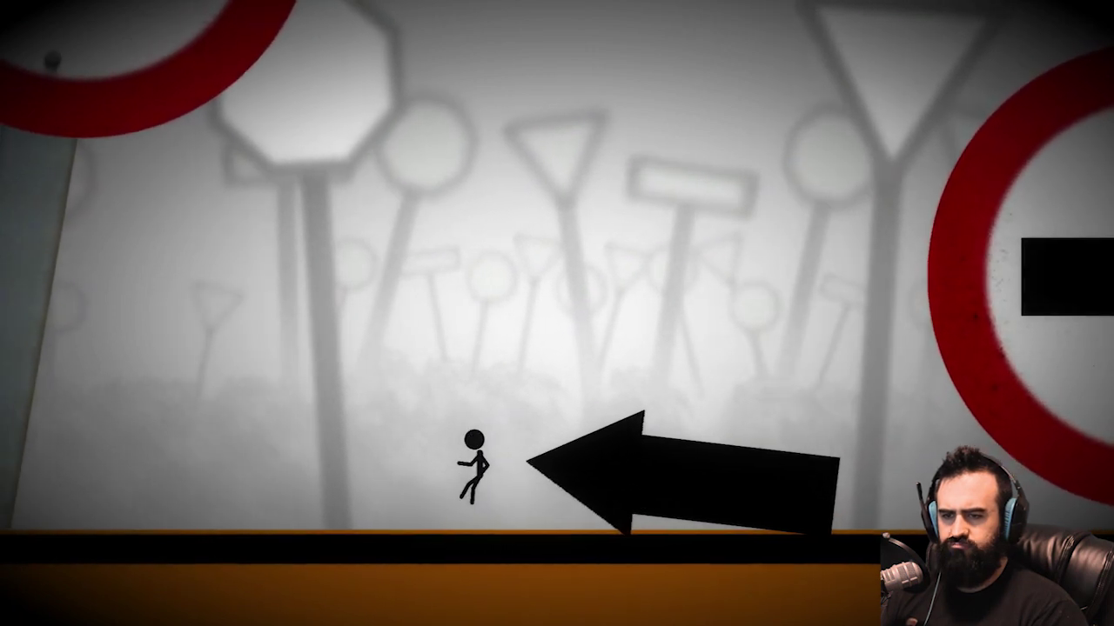
key("d")
key("space")
key("d")
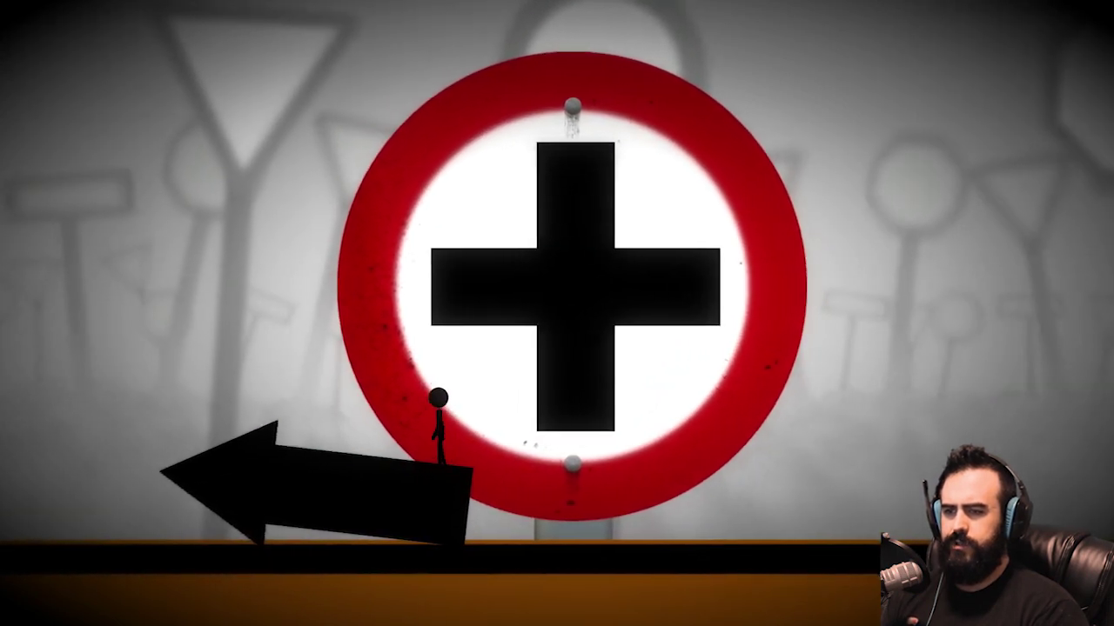
key("a")
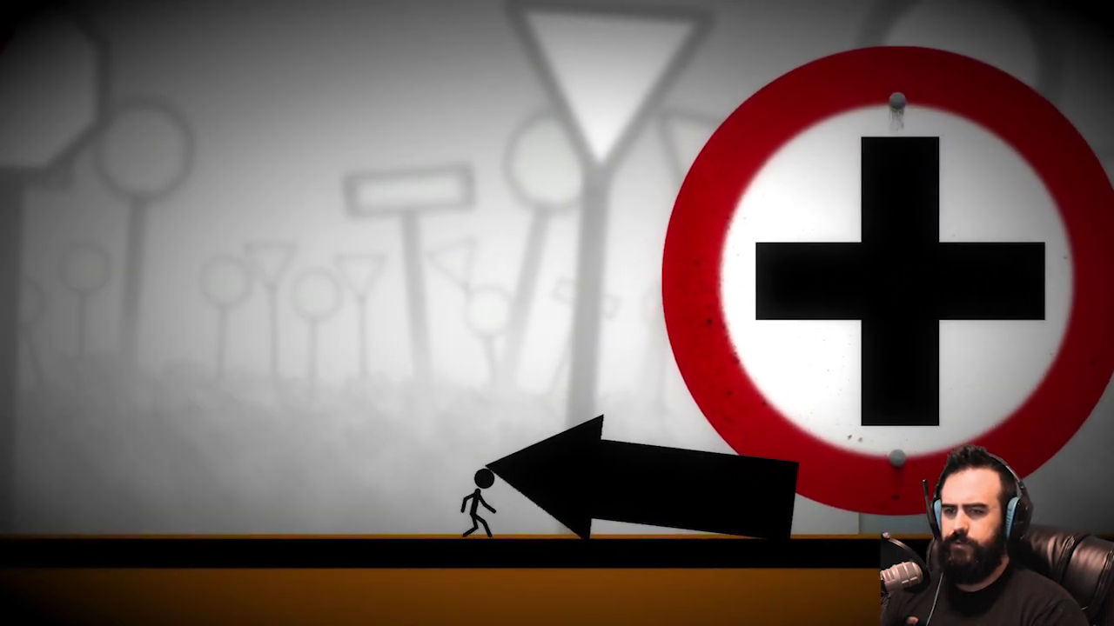
key("w")
key("d")
key("w")
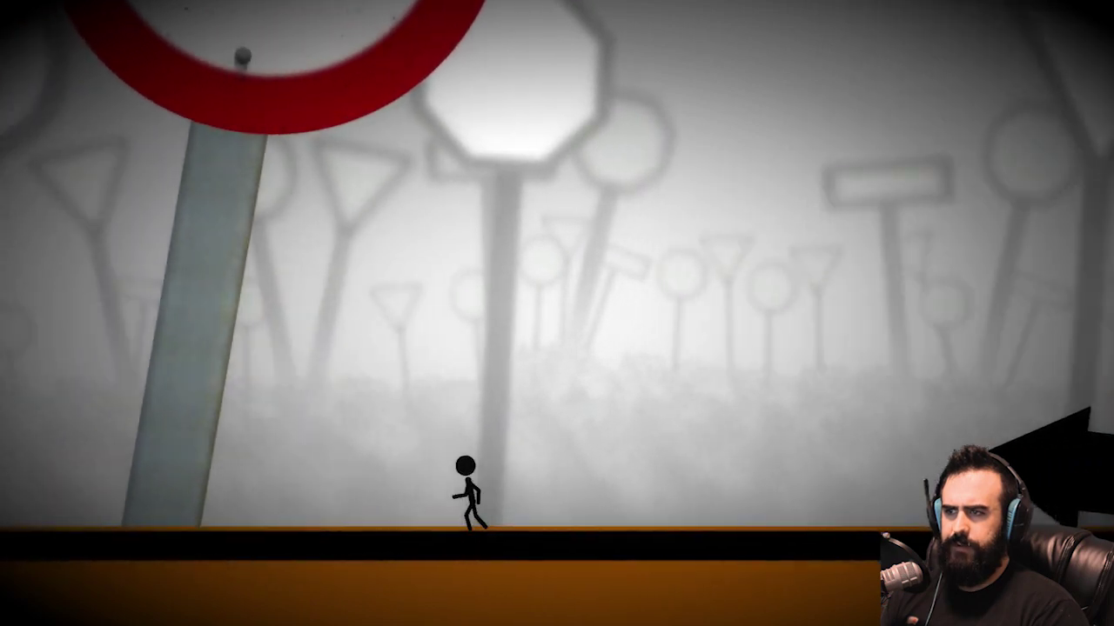
key("a")
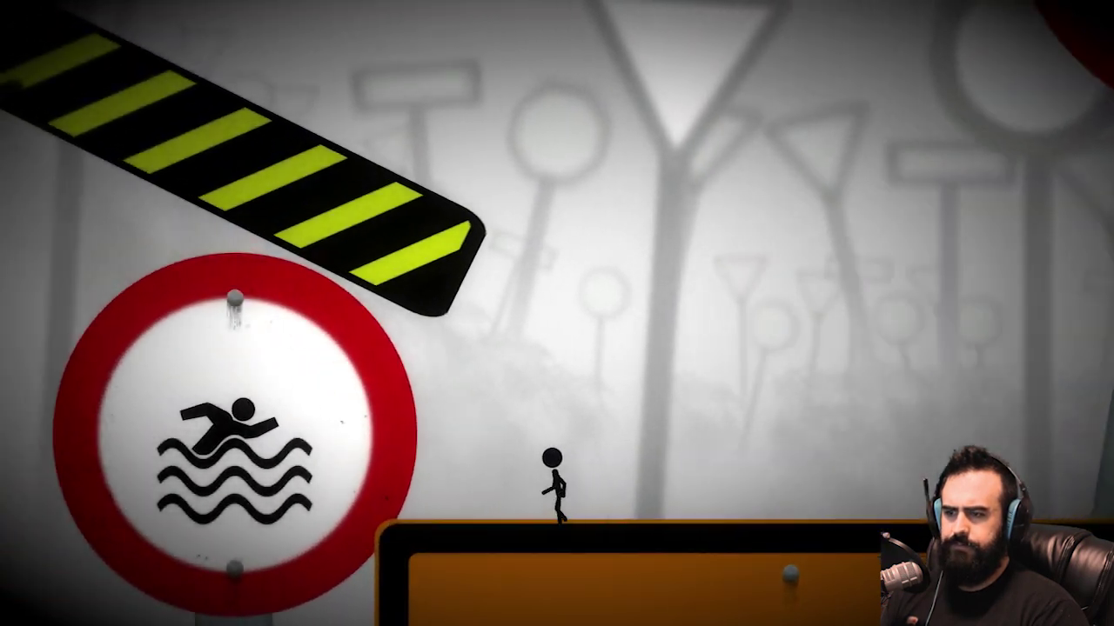
key("a")
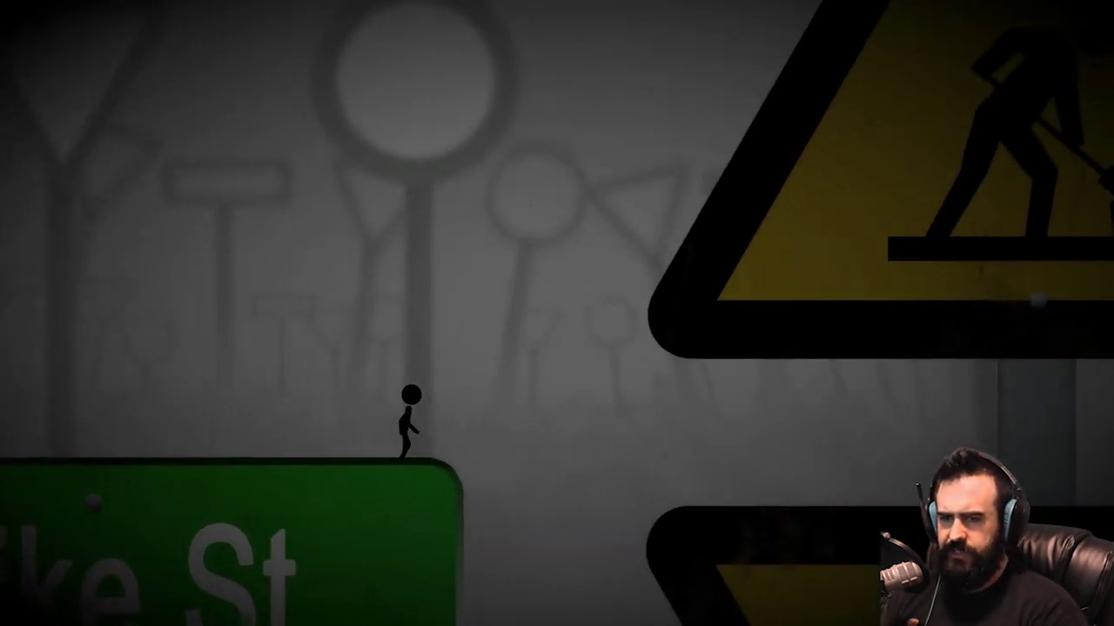
key("space")
key("d")
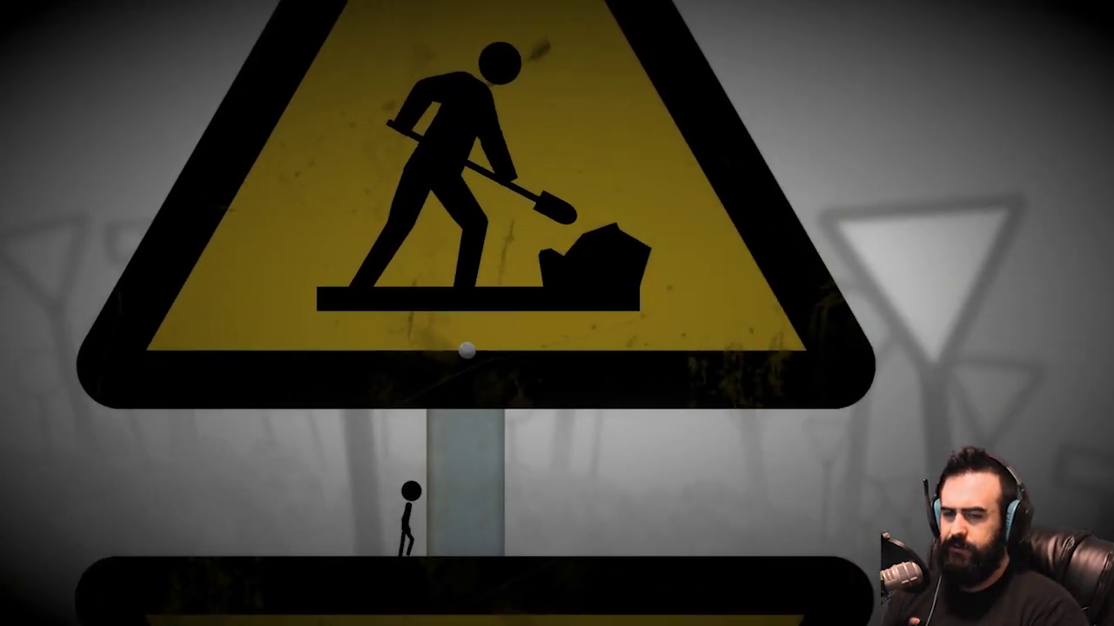
key("d")
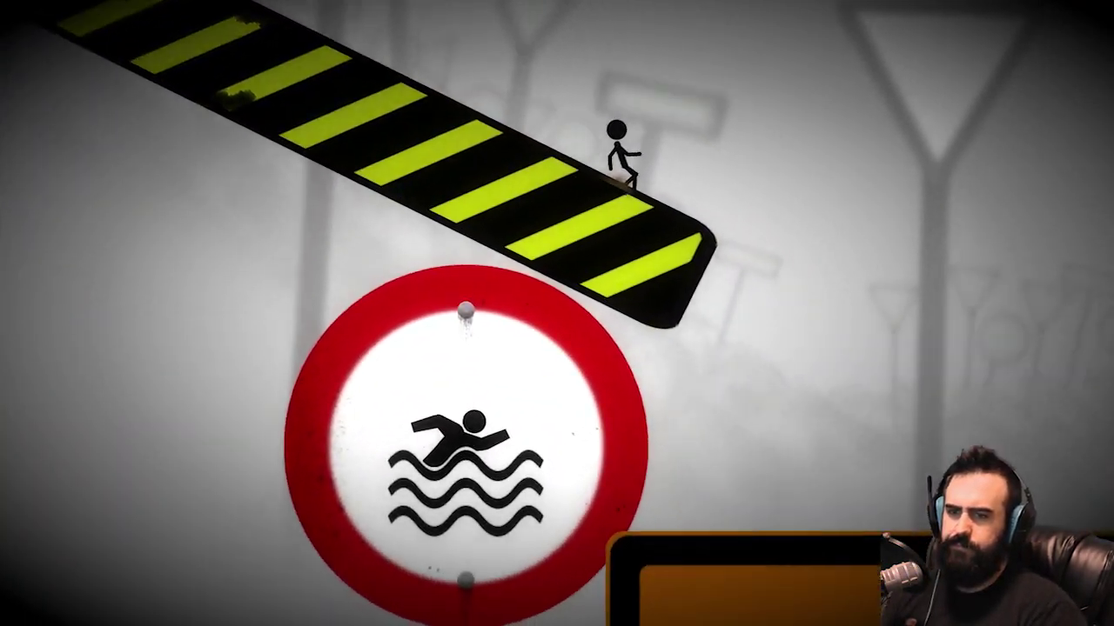
key("space")
key("d")
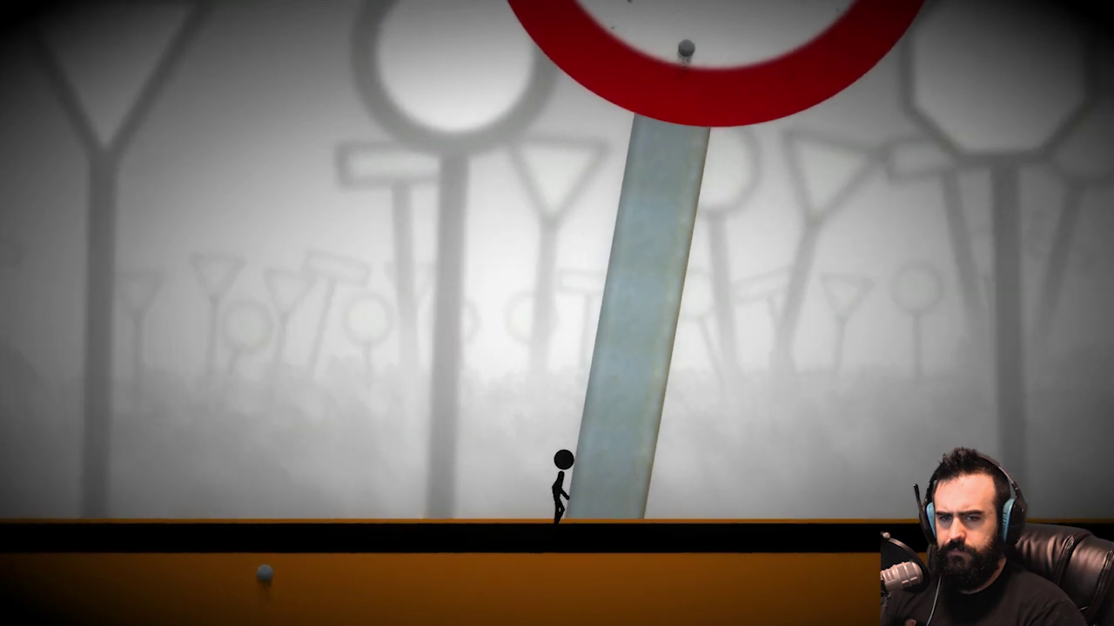
key("d")
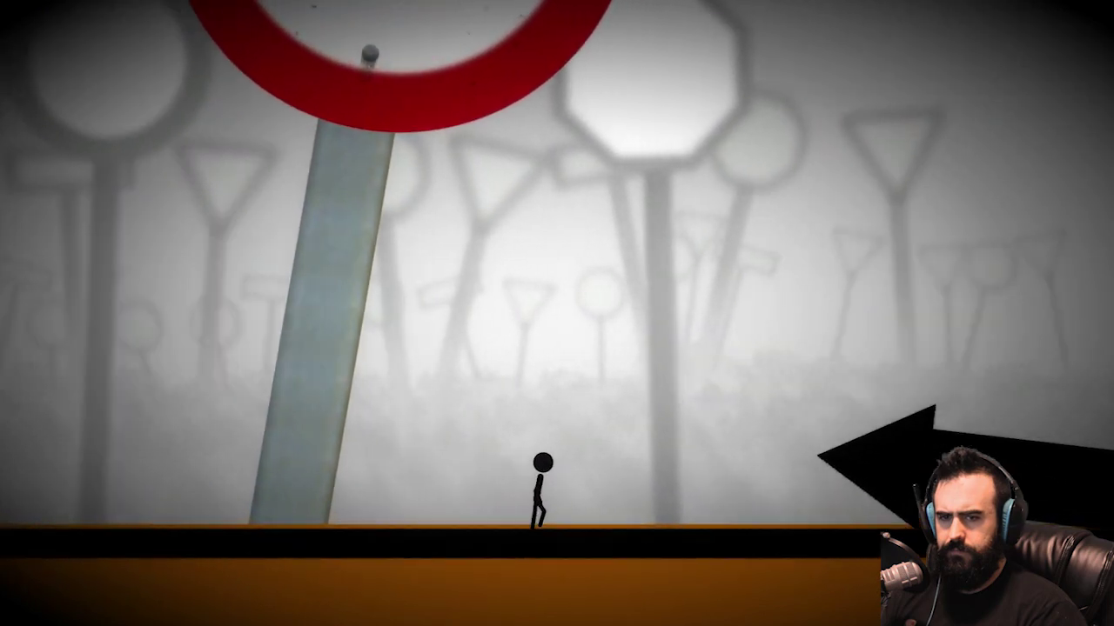
key("d")
key("space")
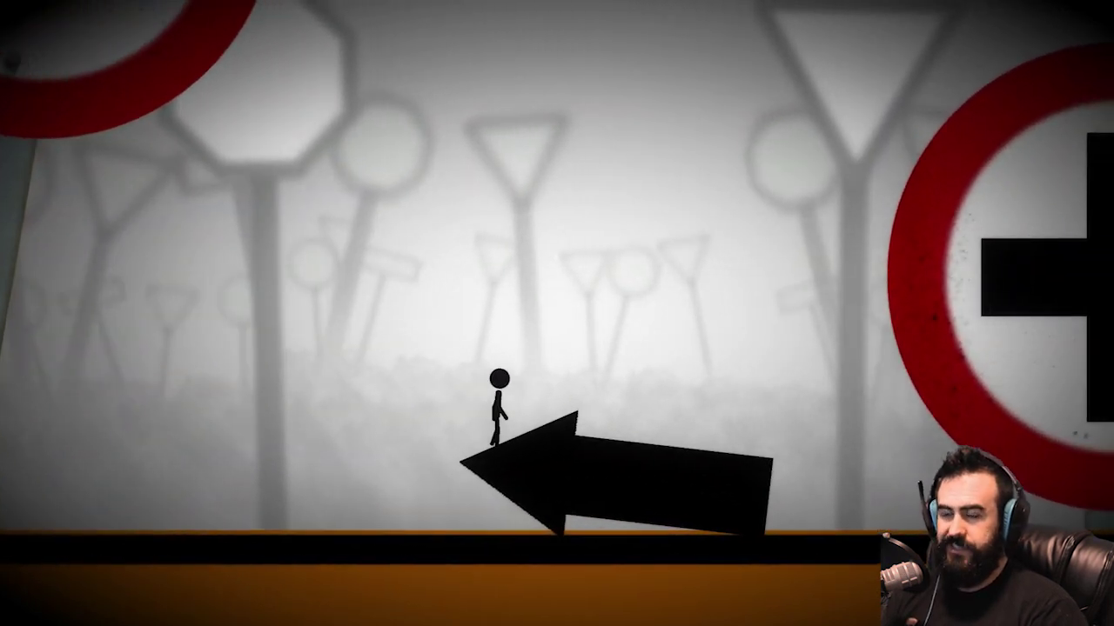
key("d")
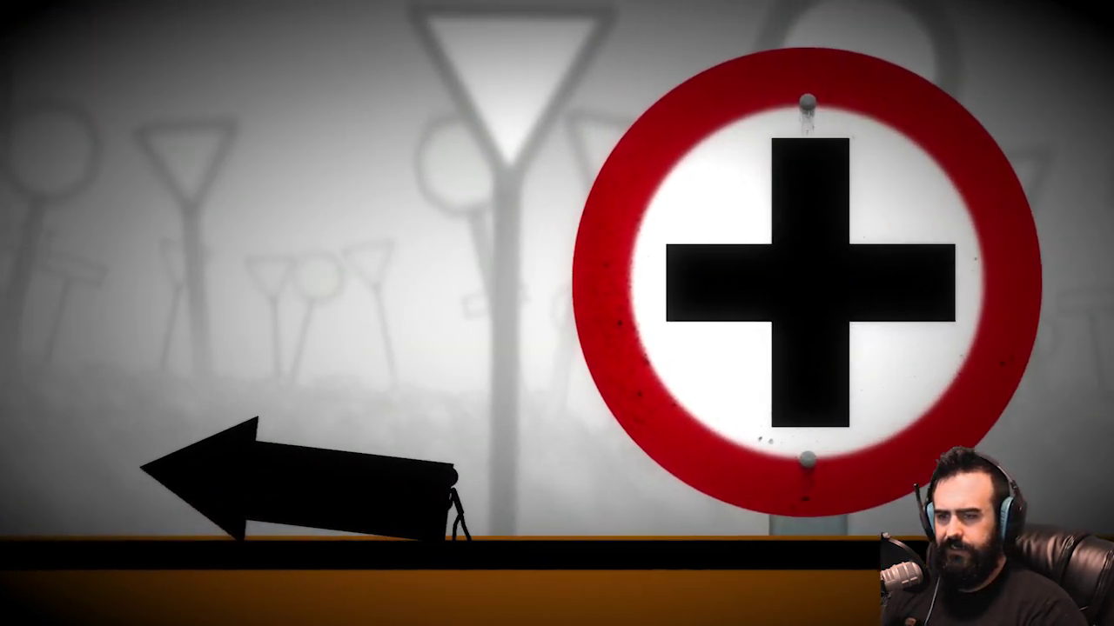
key("a")
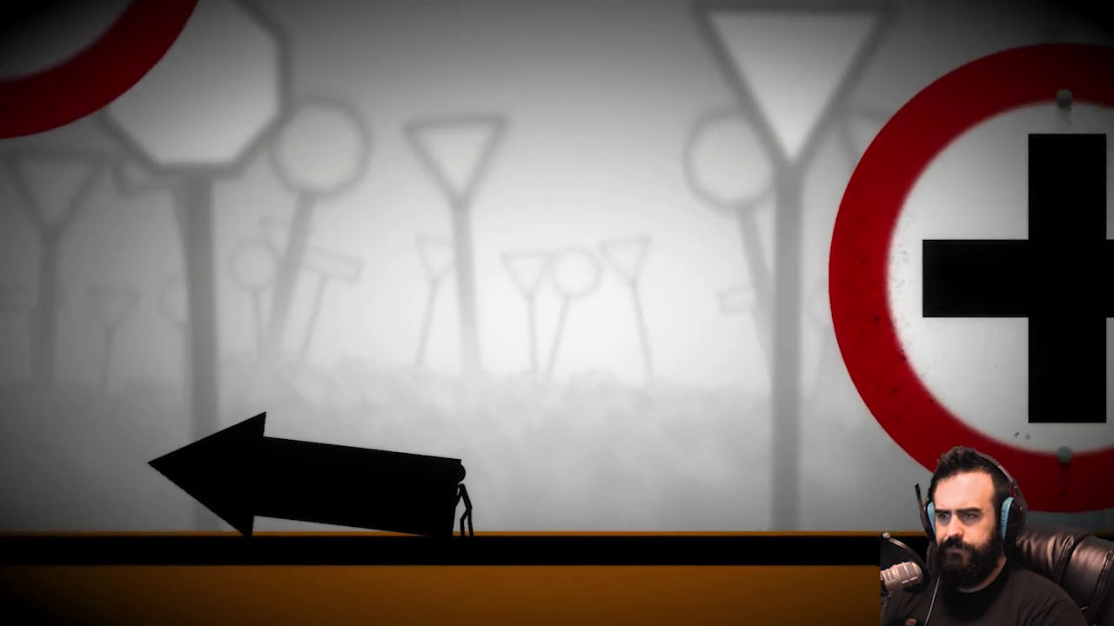
key("a")
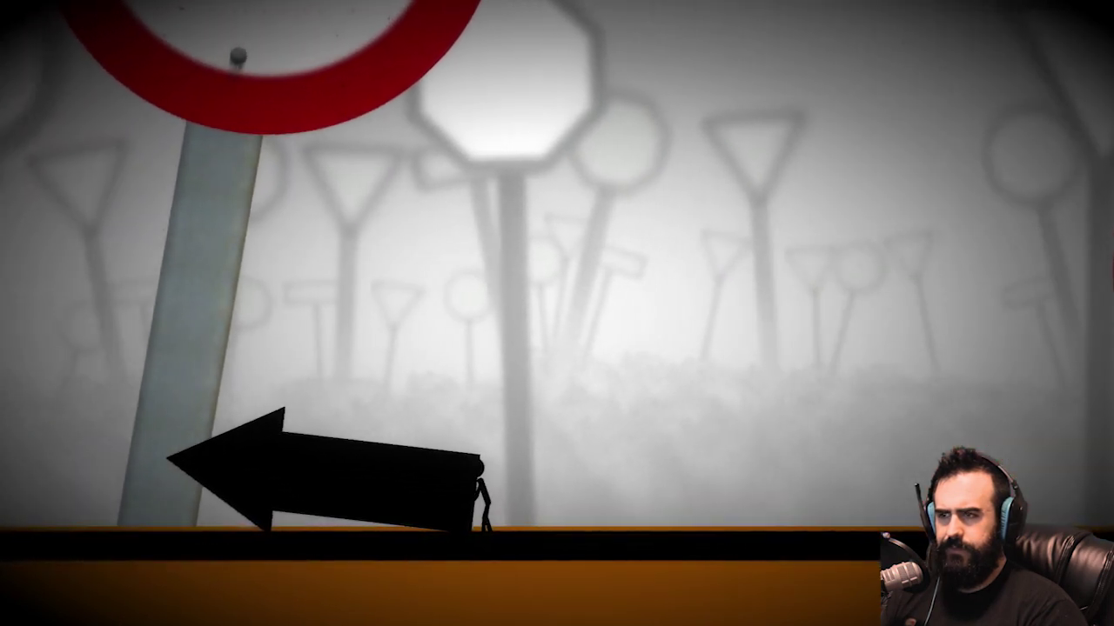
key("a")
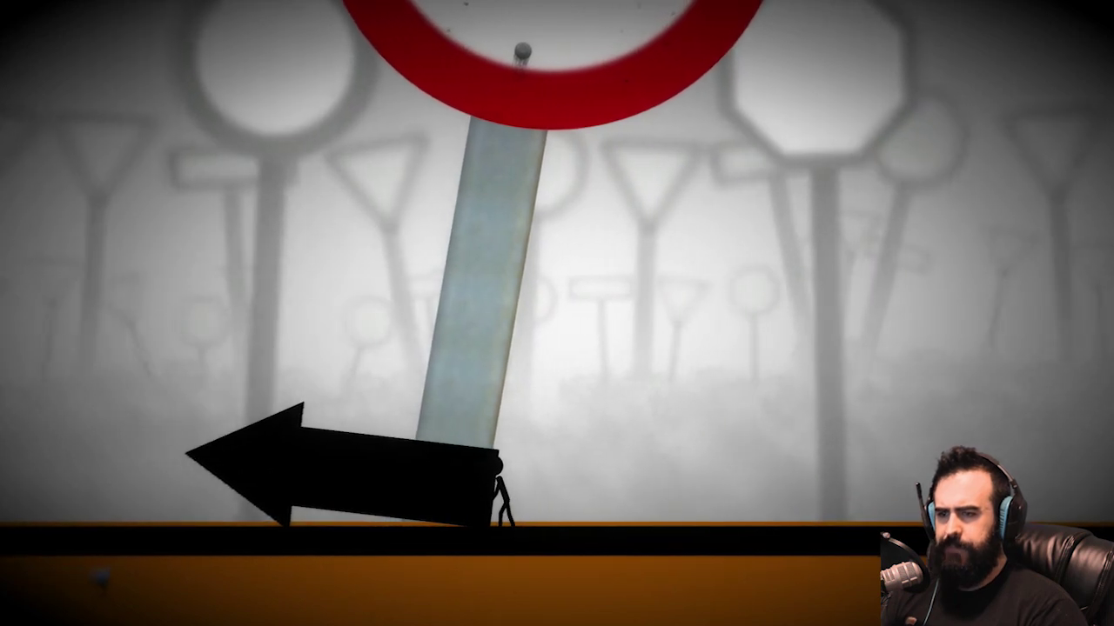
key("a")
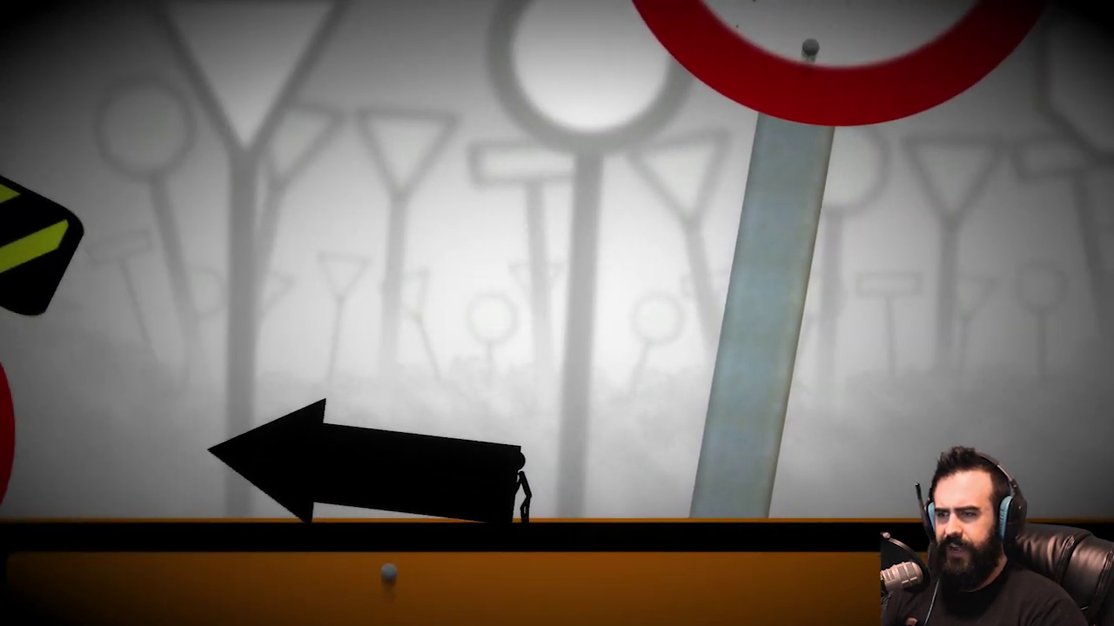
key("a")
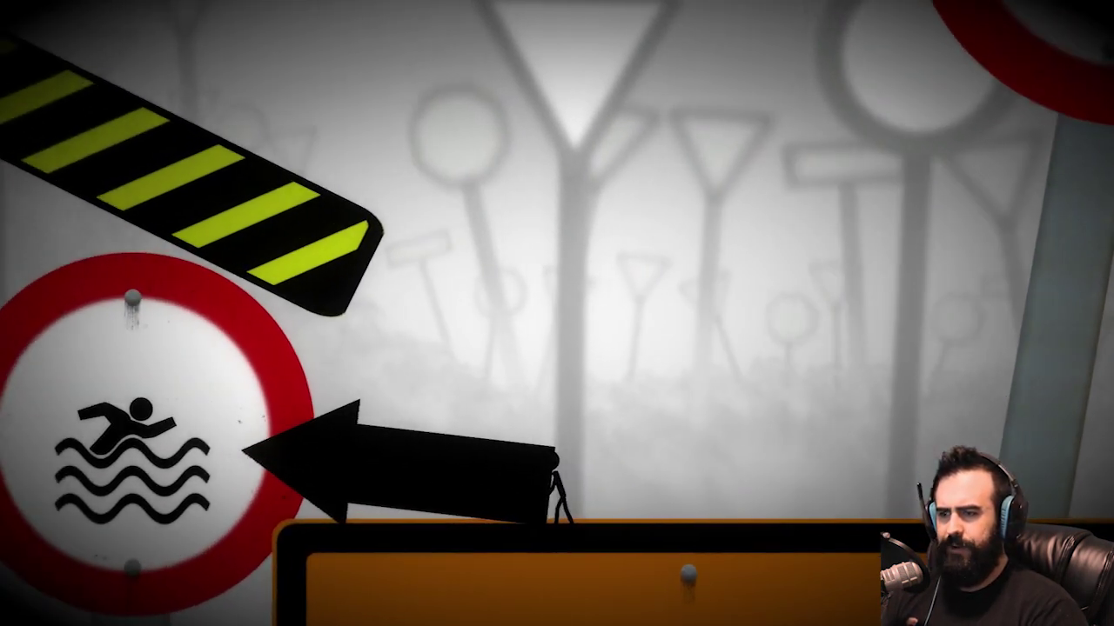
key("a")
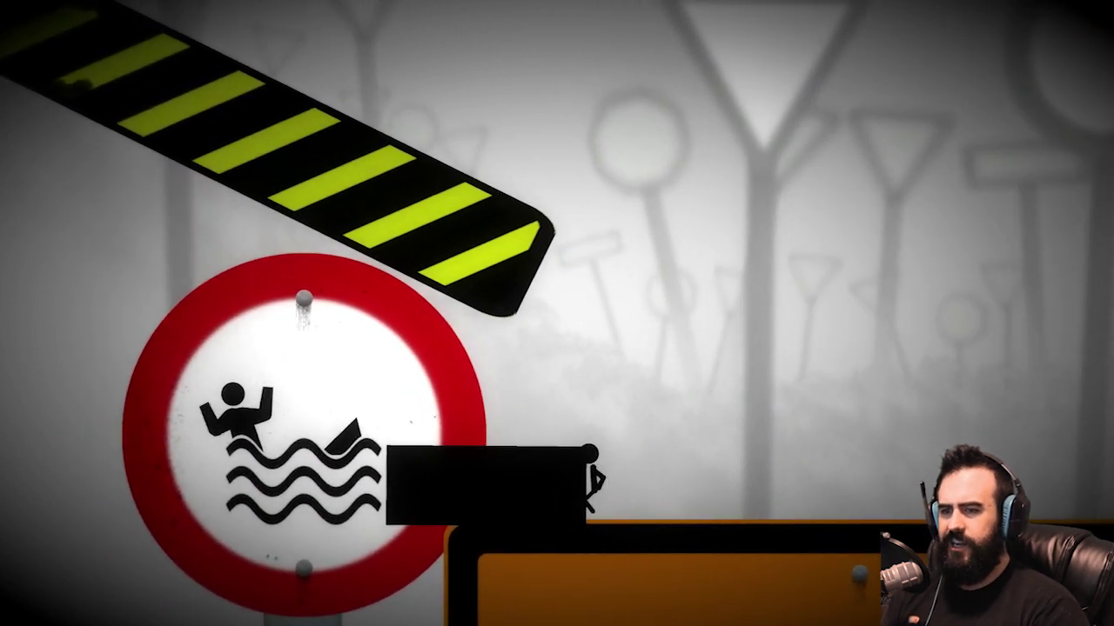
key("w")
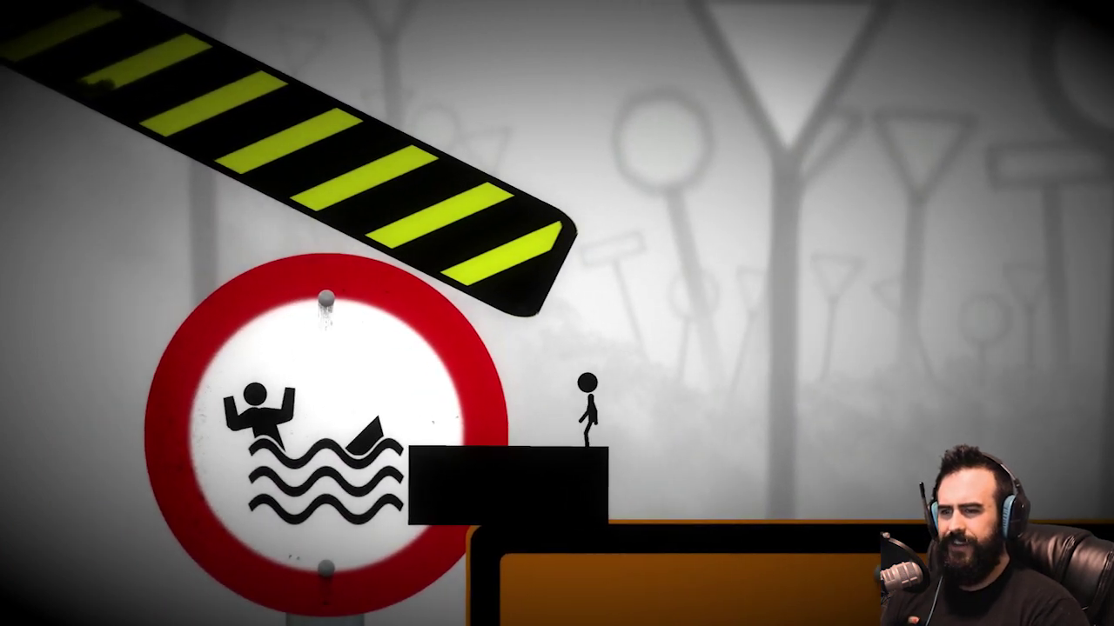
key("a")
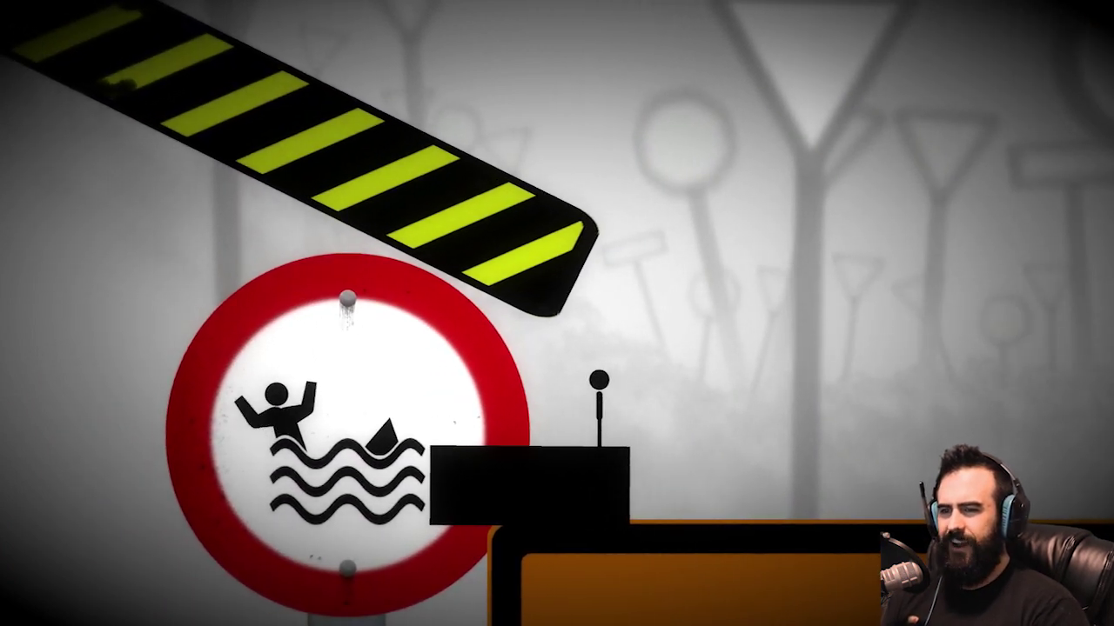
key("d")
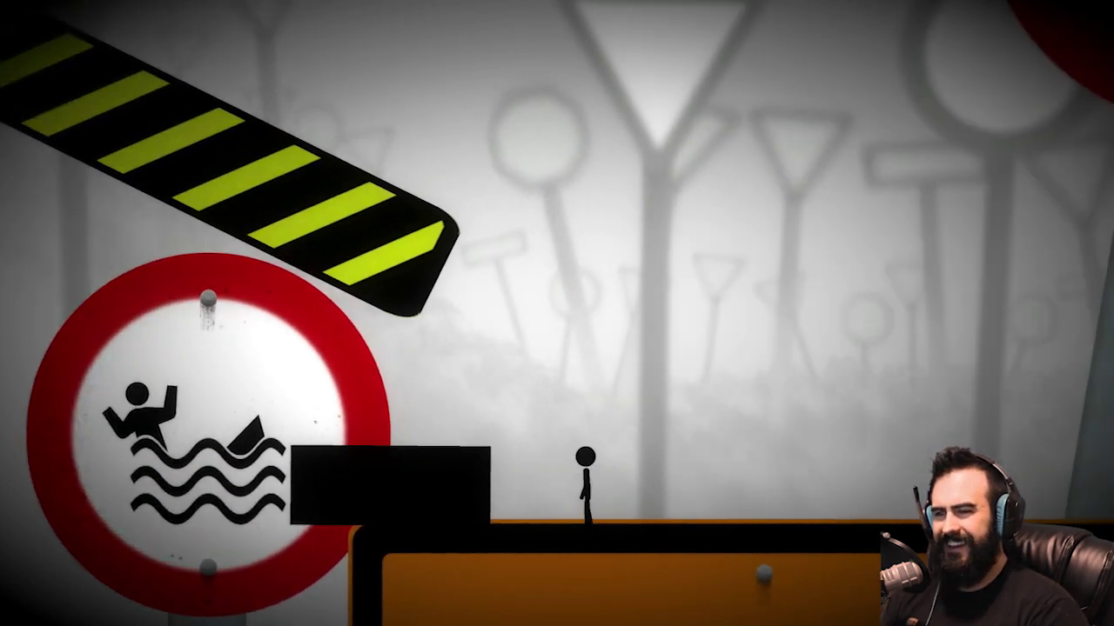
key("a")
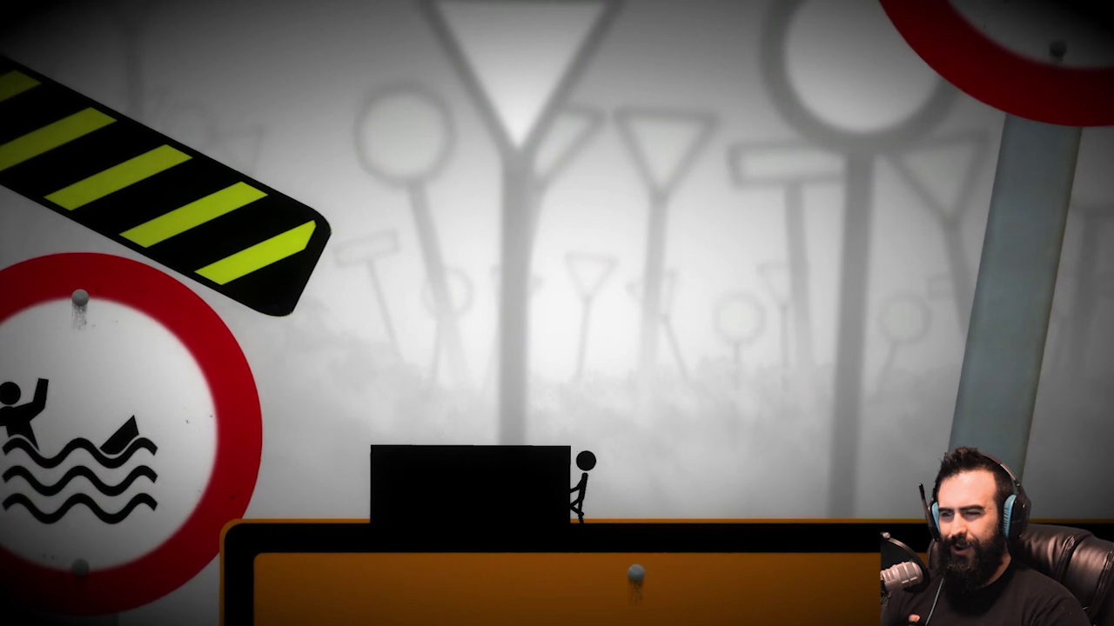
key("w")
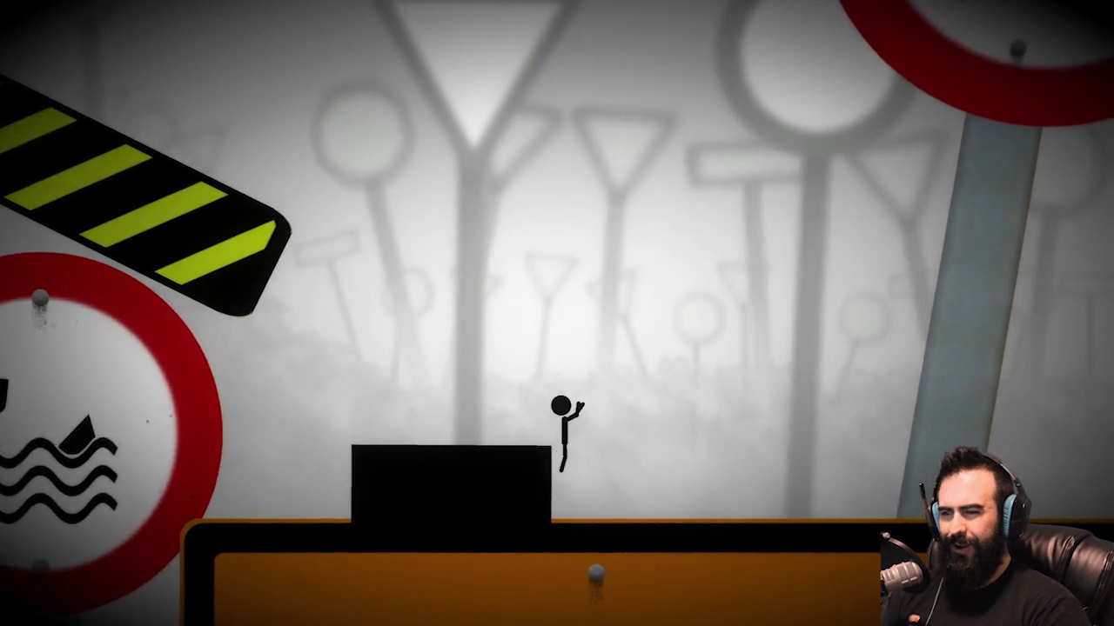
key("w")
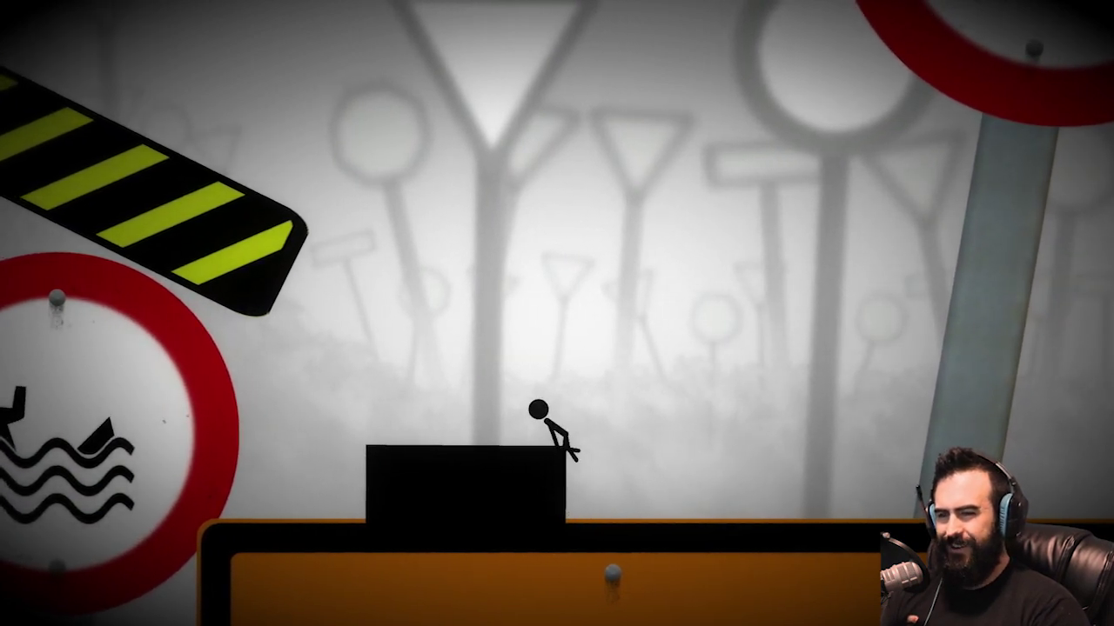
key("a")
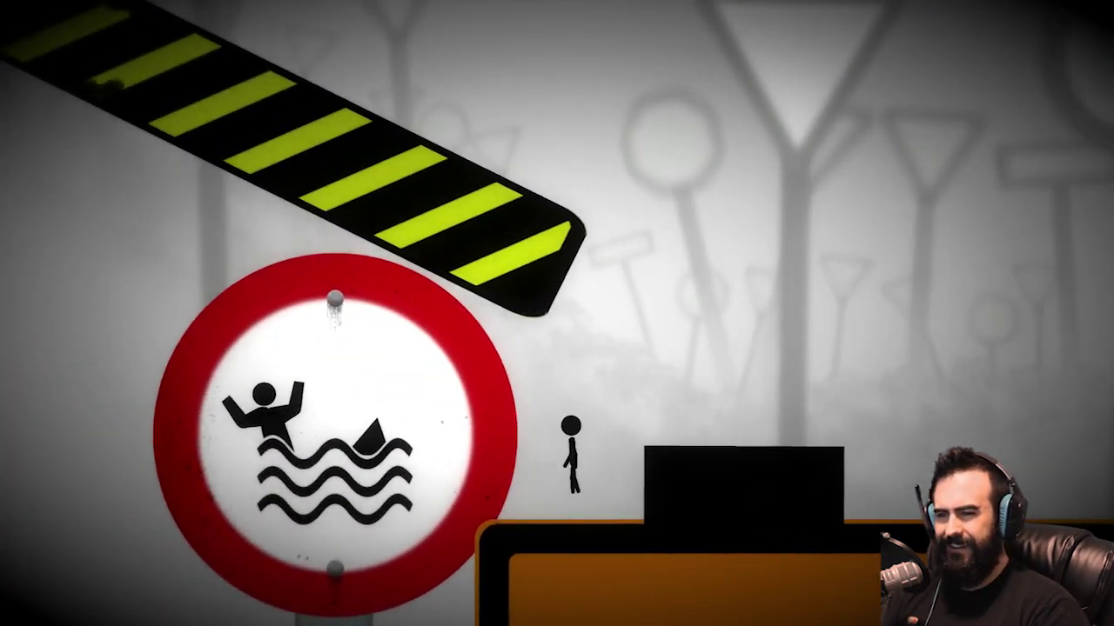
key("Right")
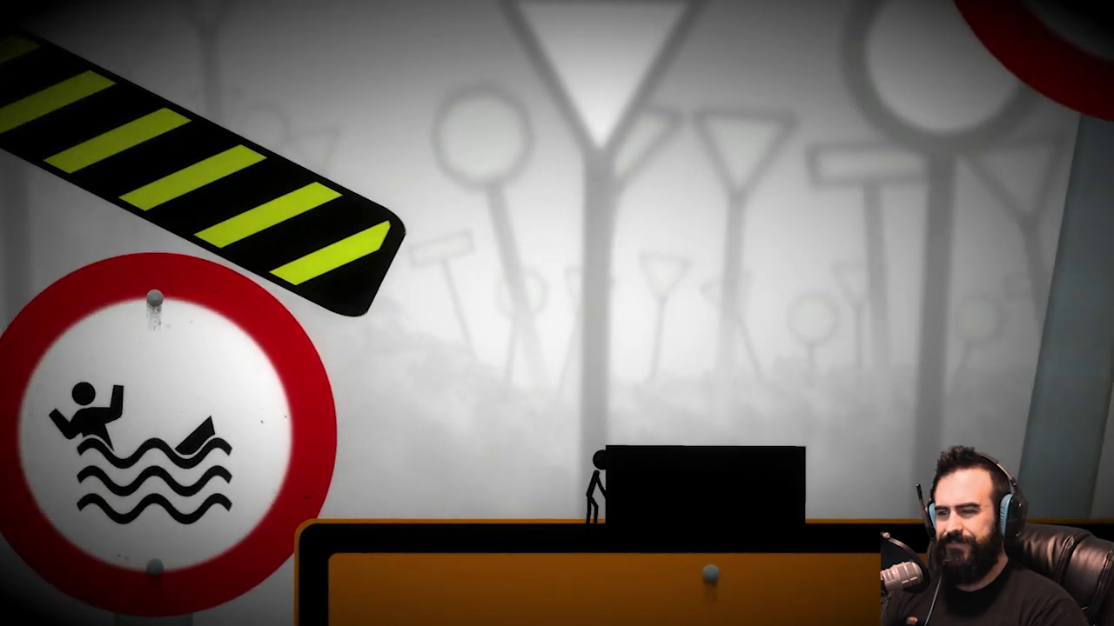
key("Right")
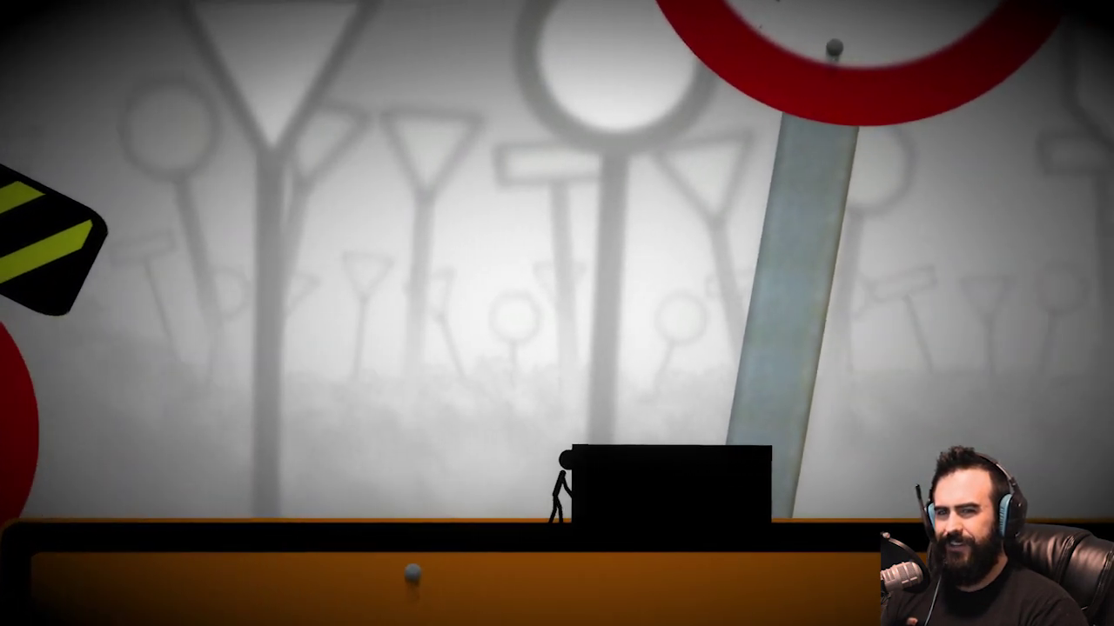
key("Right")
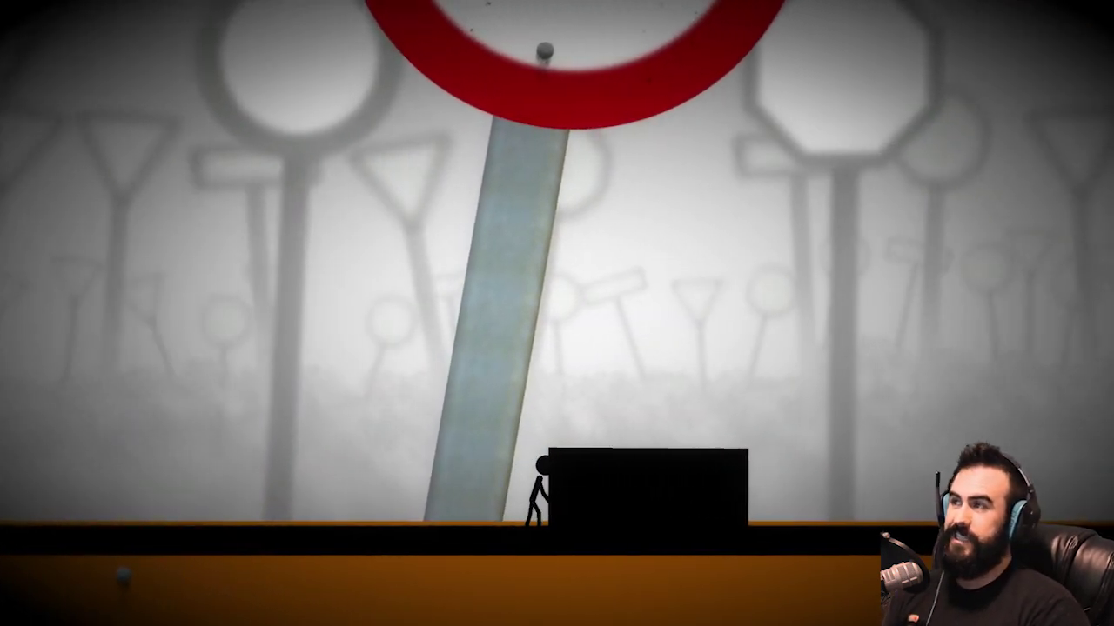
key("Right")
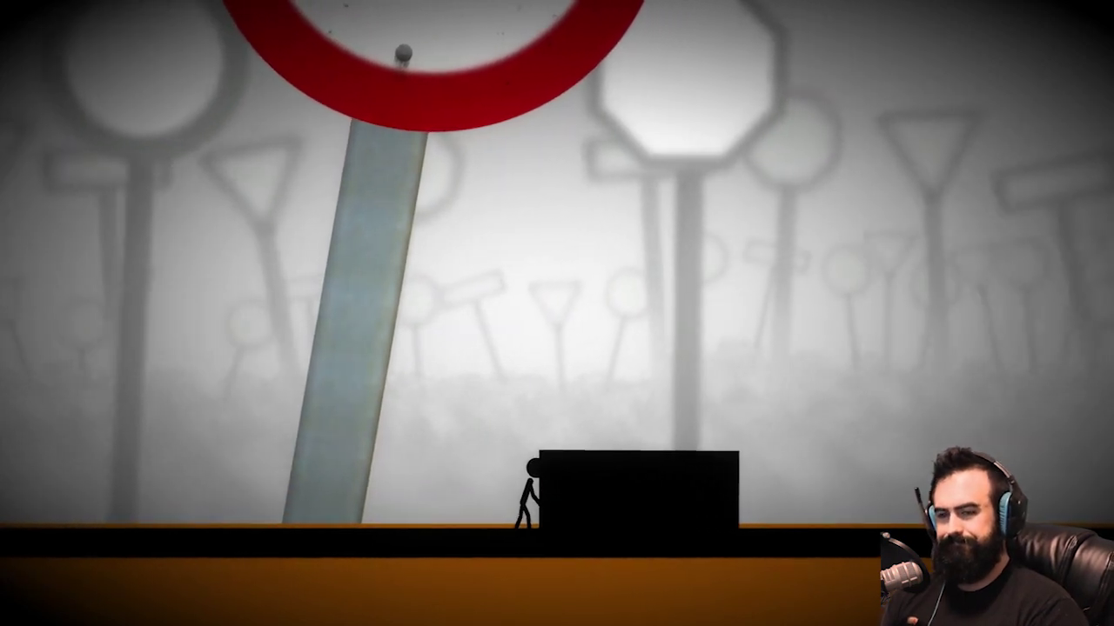
key("Right")
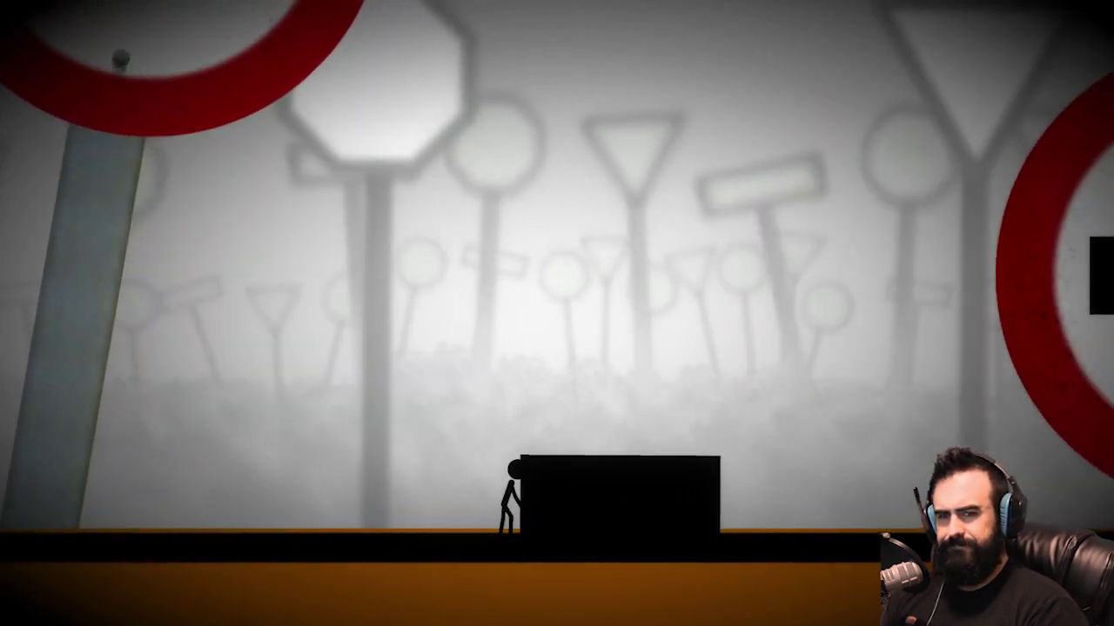
key("Right")
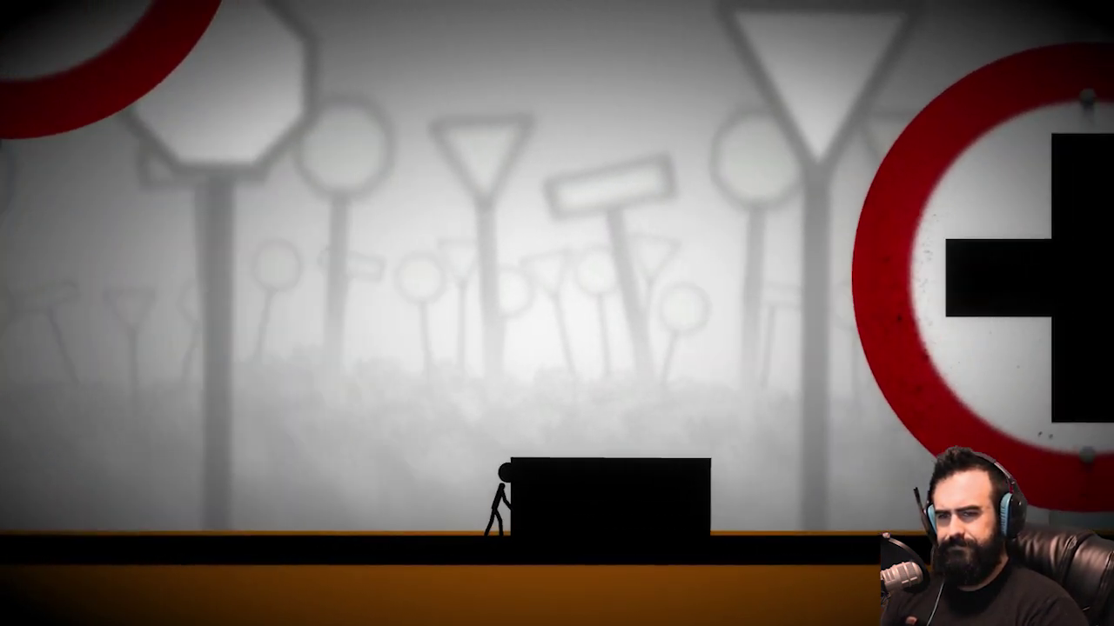
key("Right")
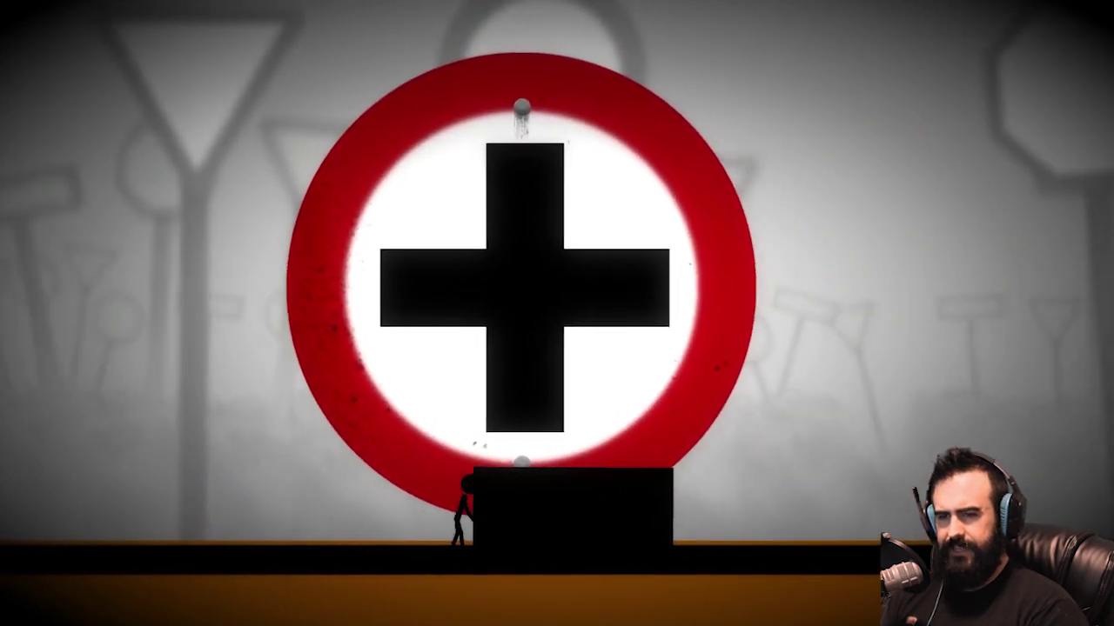
key("Right")
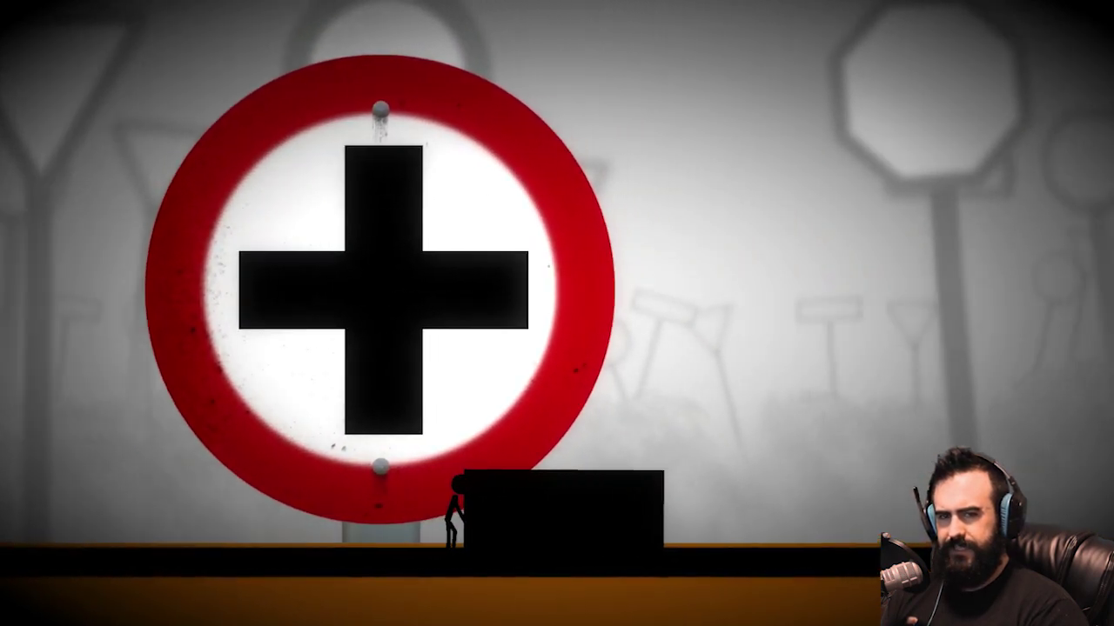
key("Right")
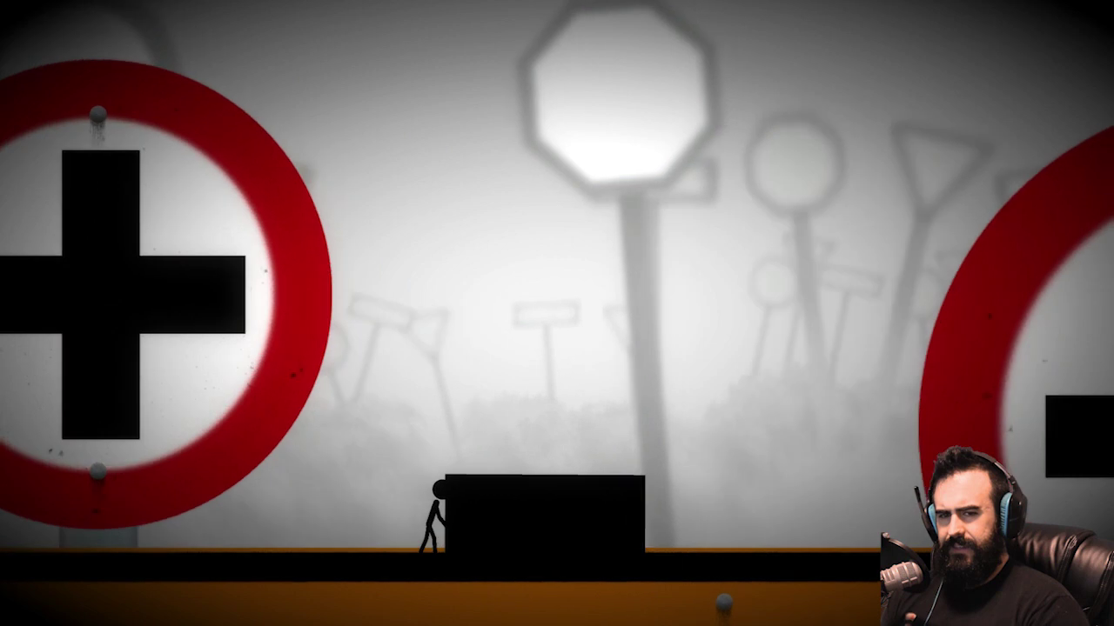
key("Right")
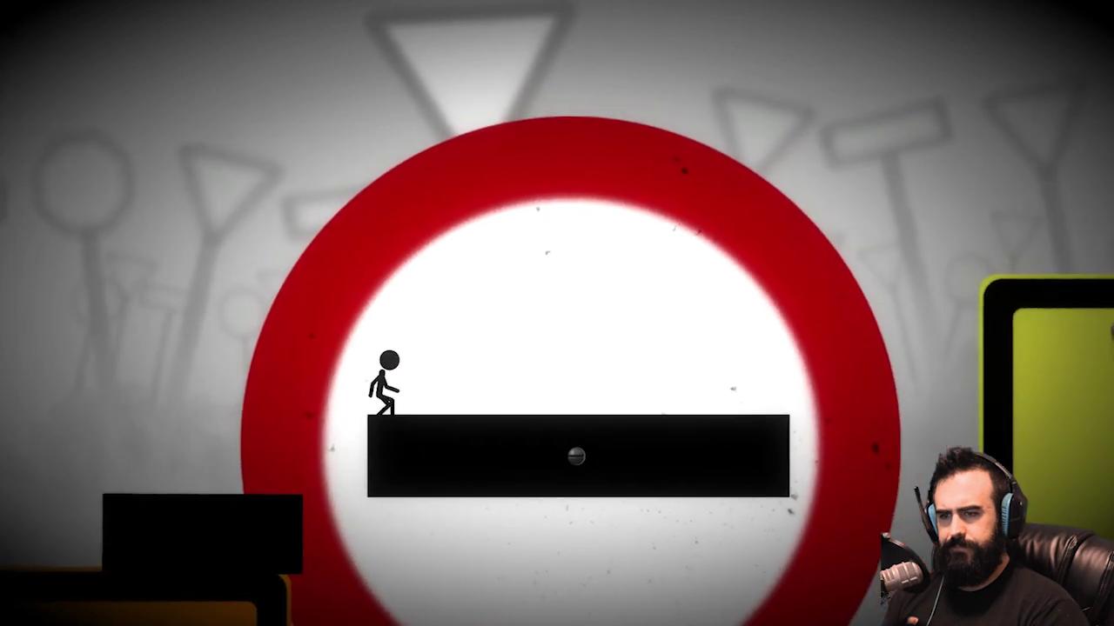
key("Right")
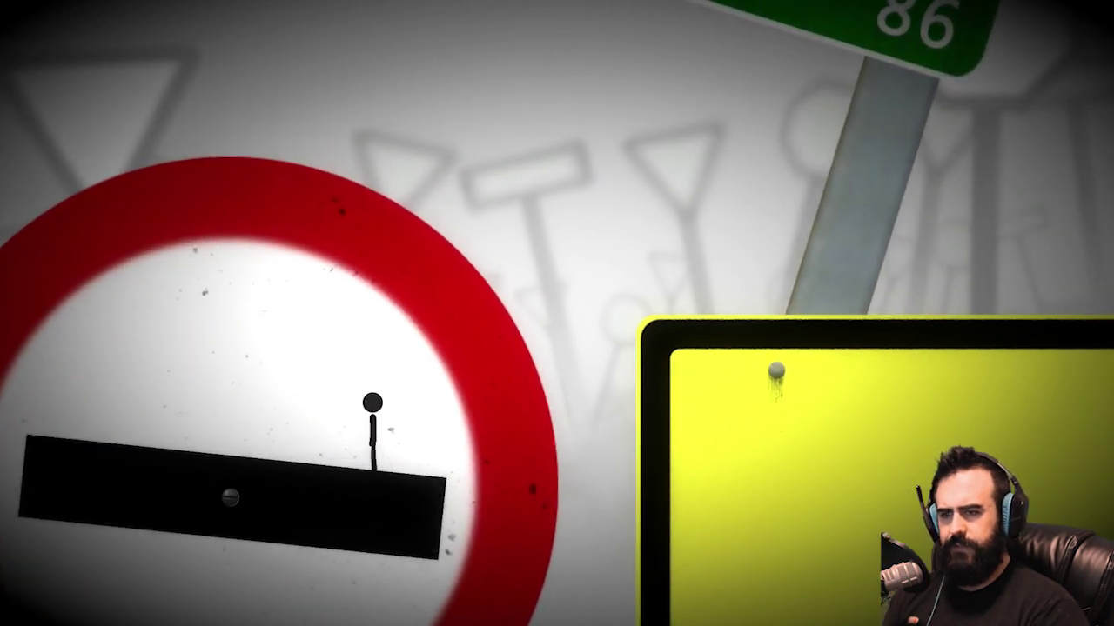
key("Left")
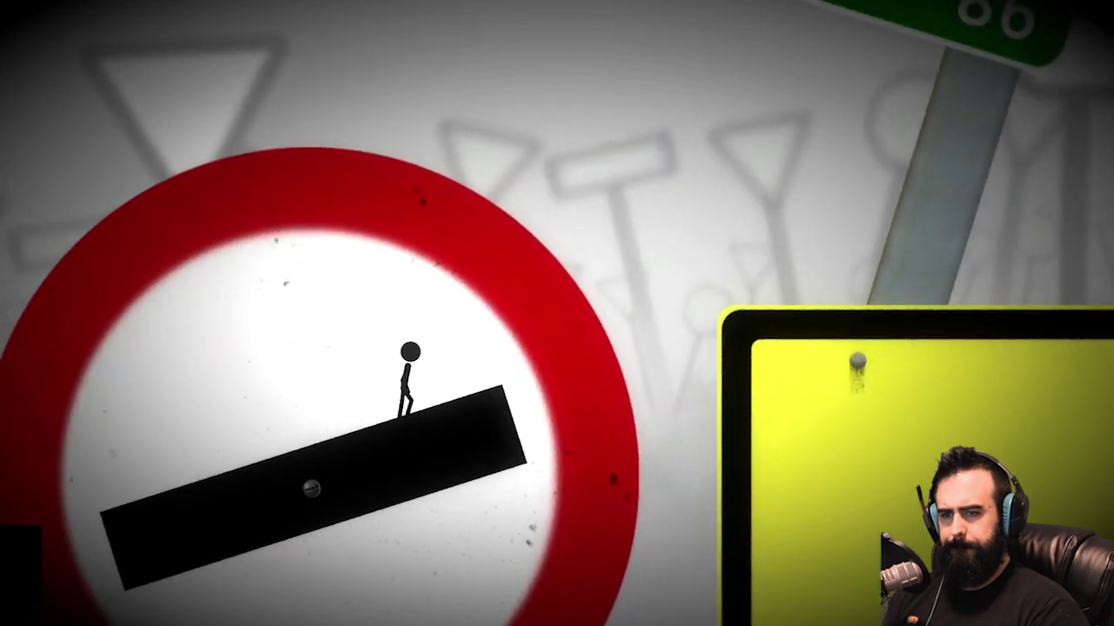
key("space")
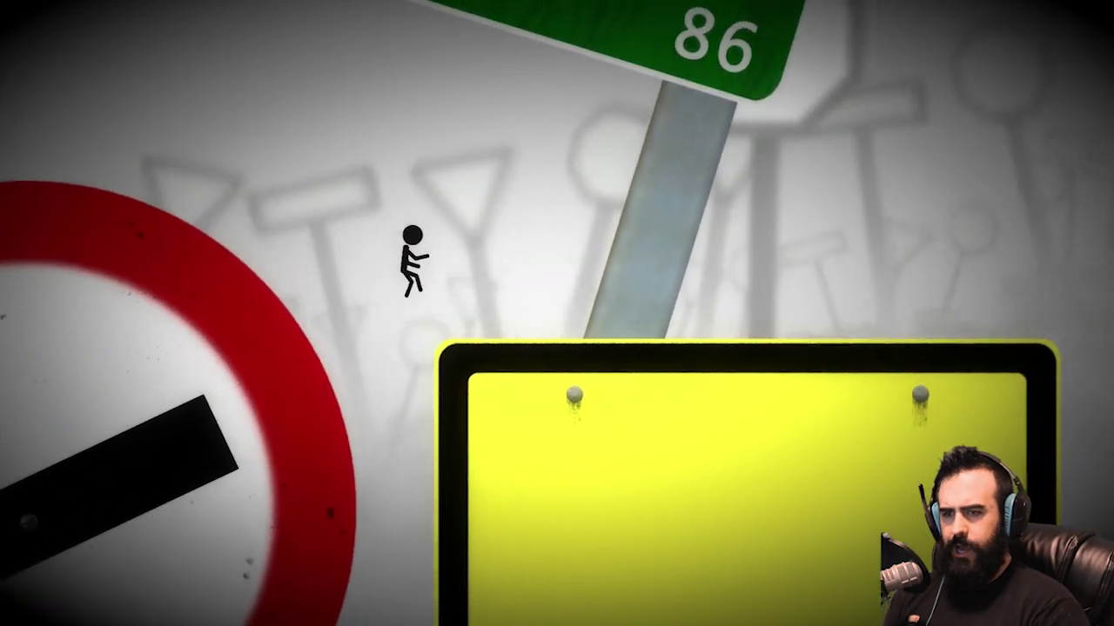
key("Right")
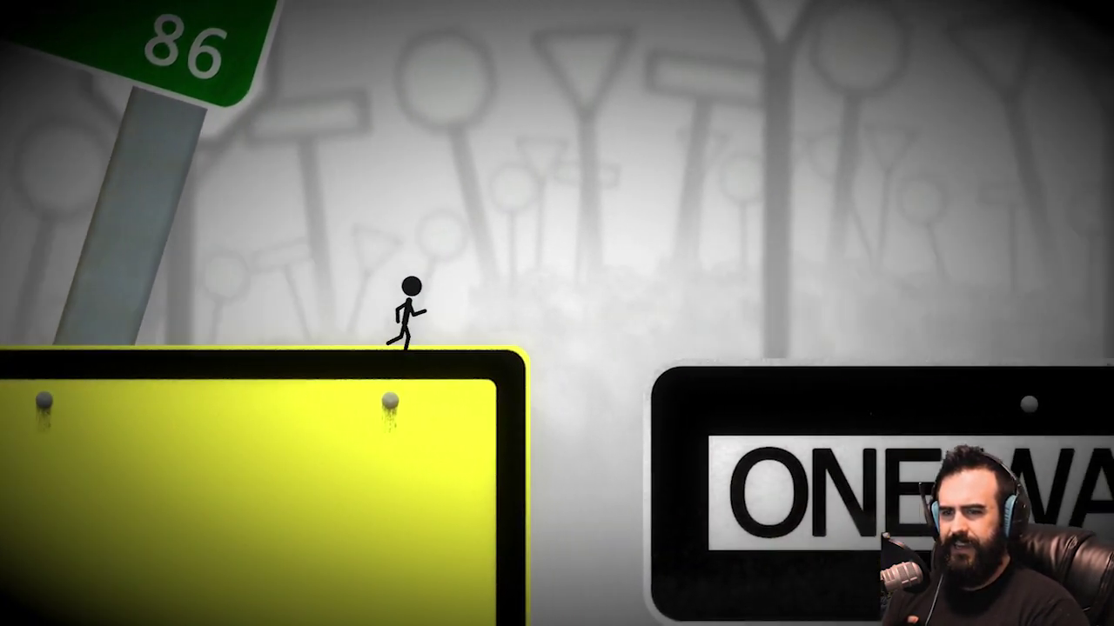
key("space")
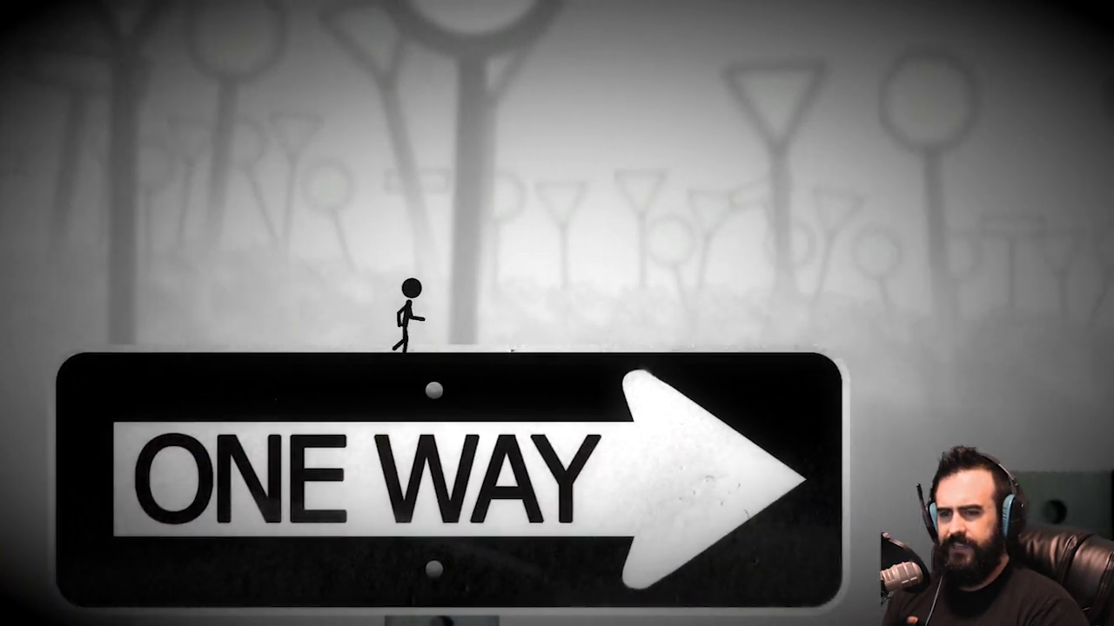
key("space")
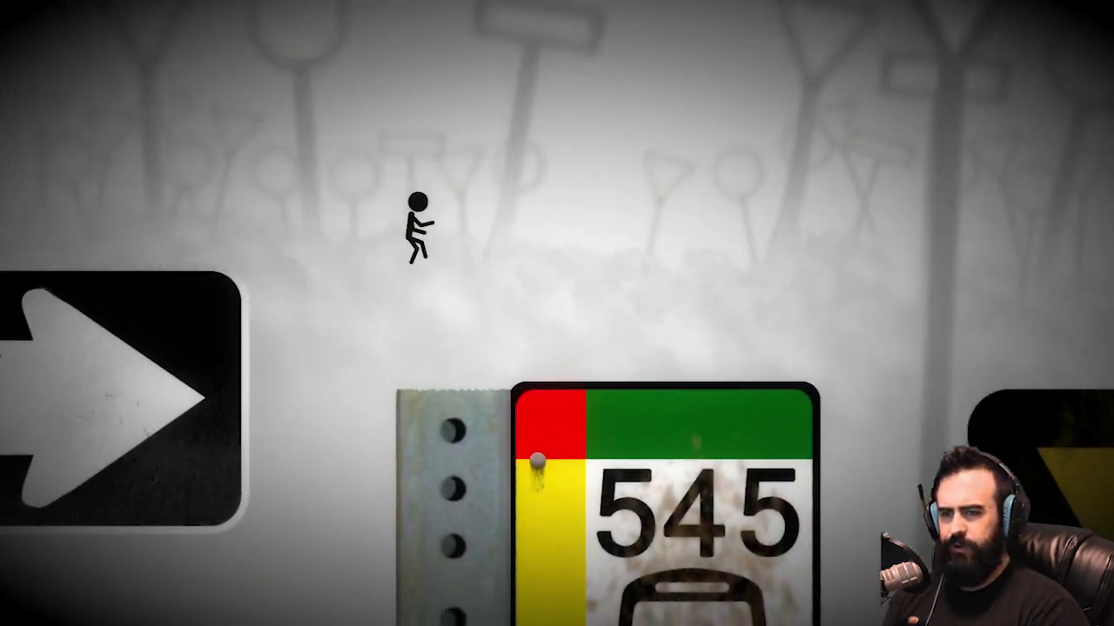
key("Right")
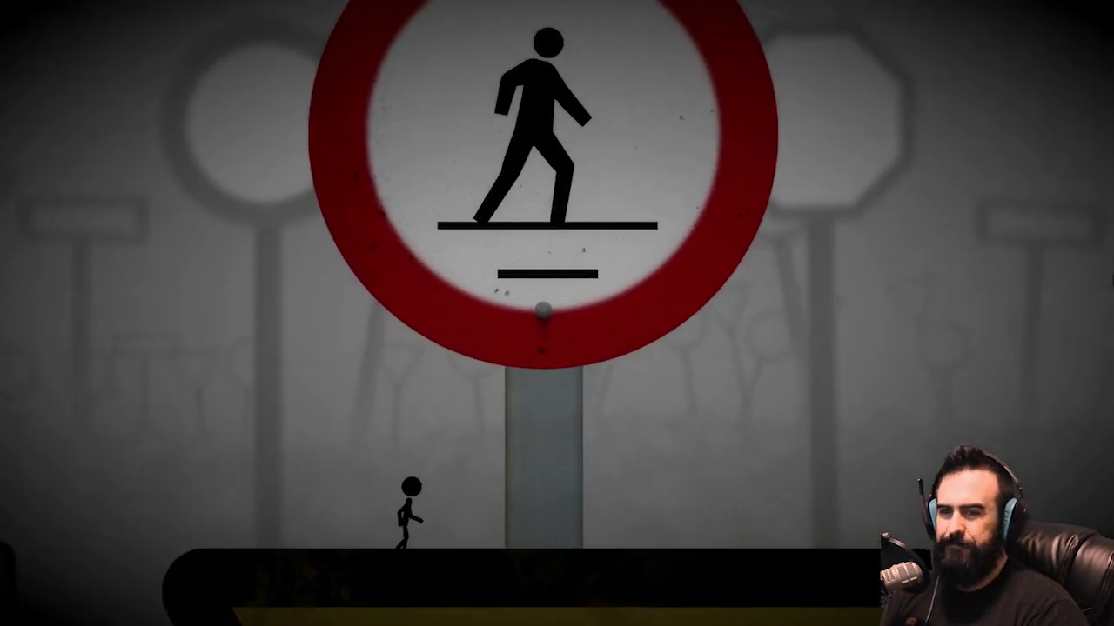
key("Right")
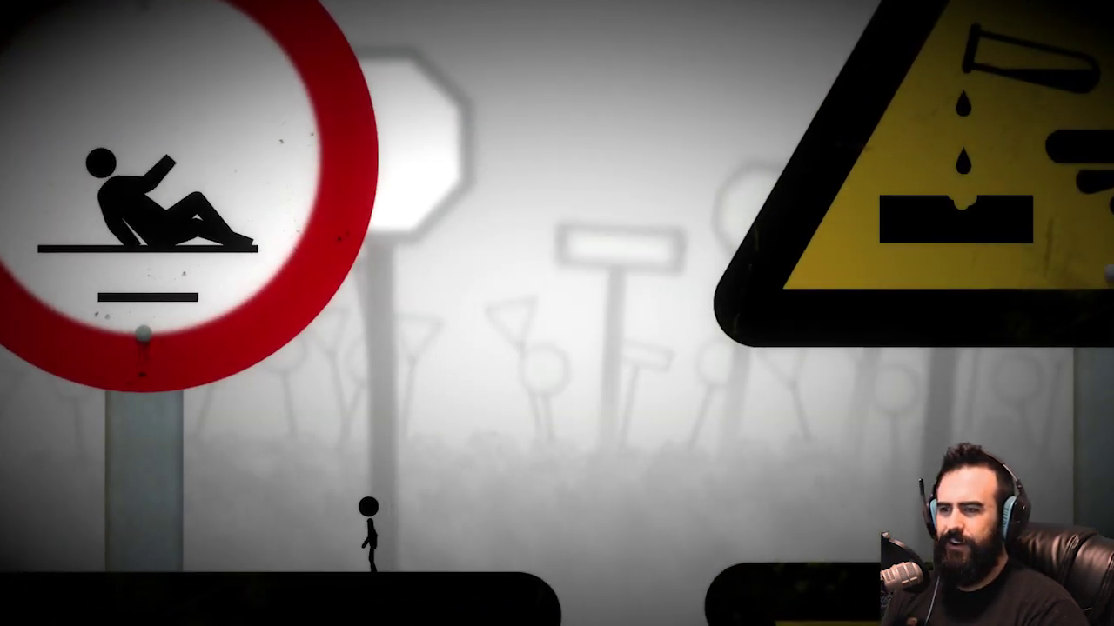
key("Left")
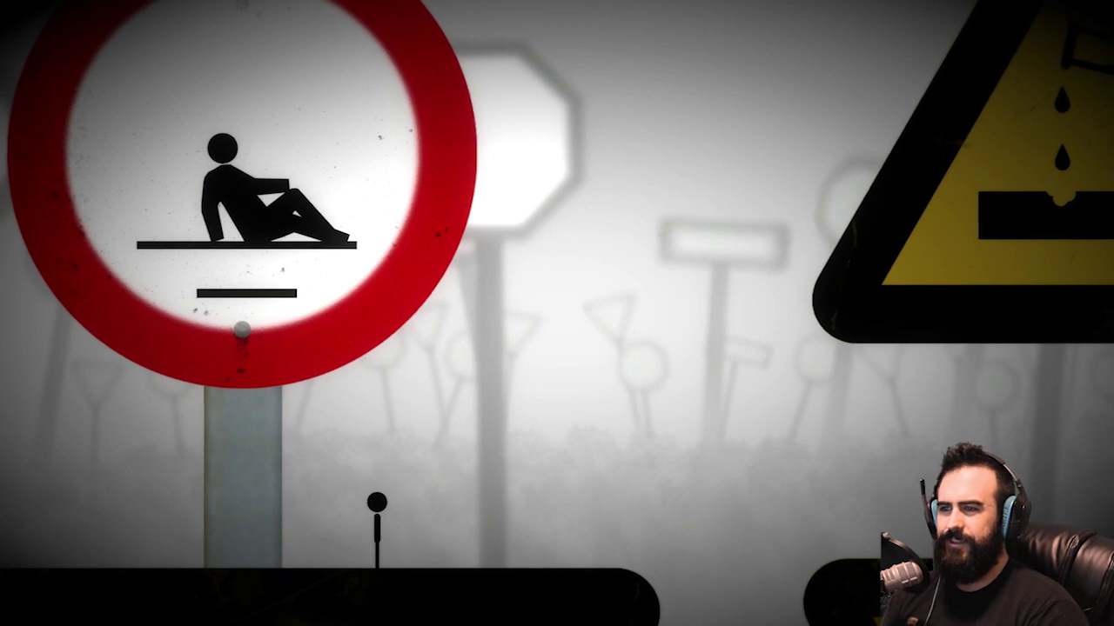
key("Right")
key("Up")
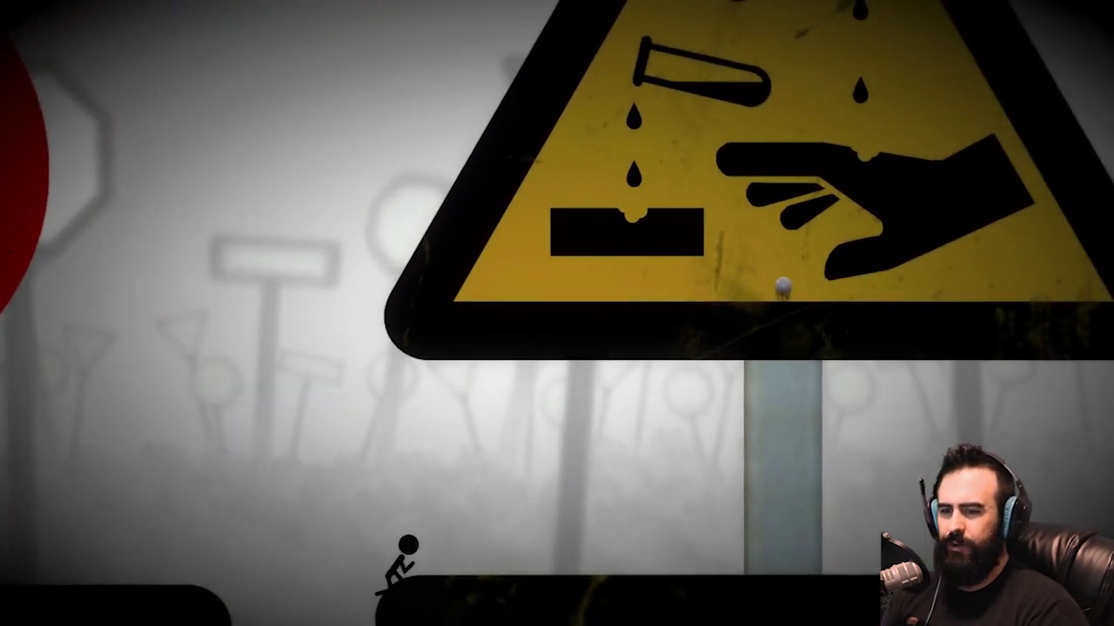
key("Right")
key("Up")
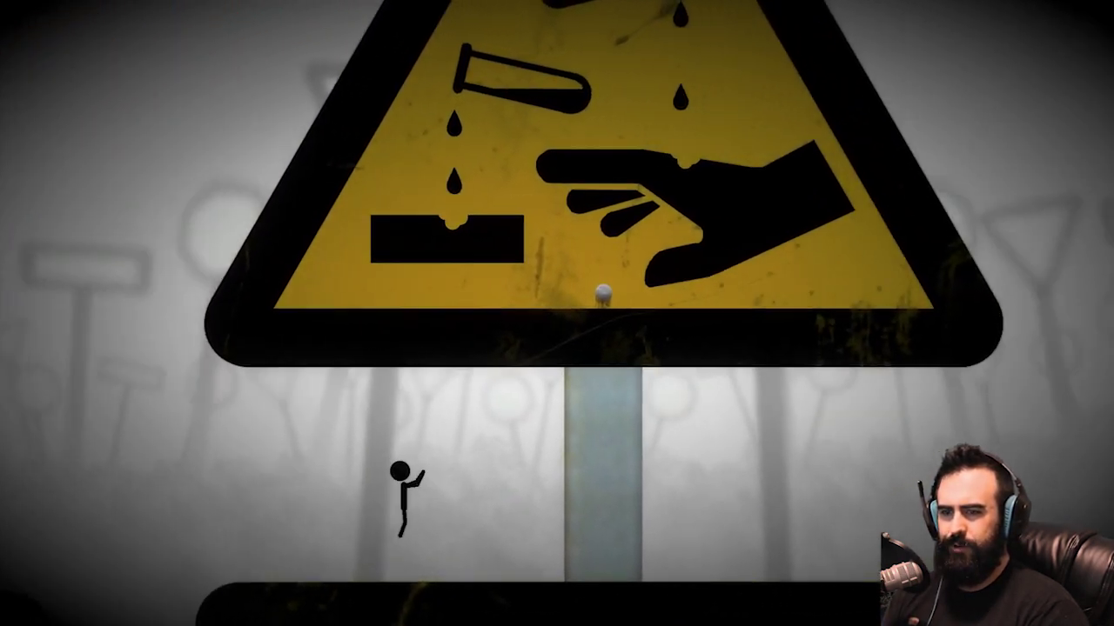
key("Right")
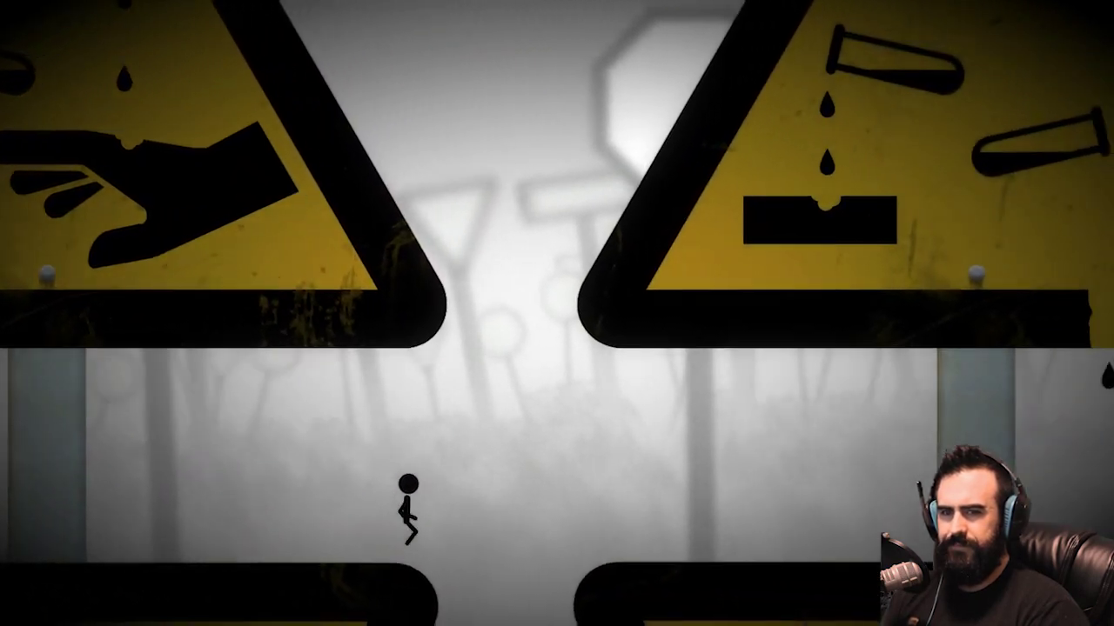
key("Right")
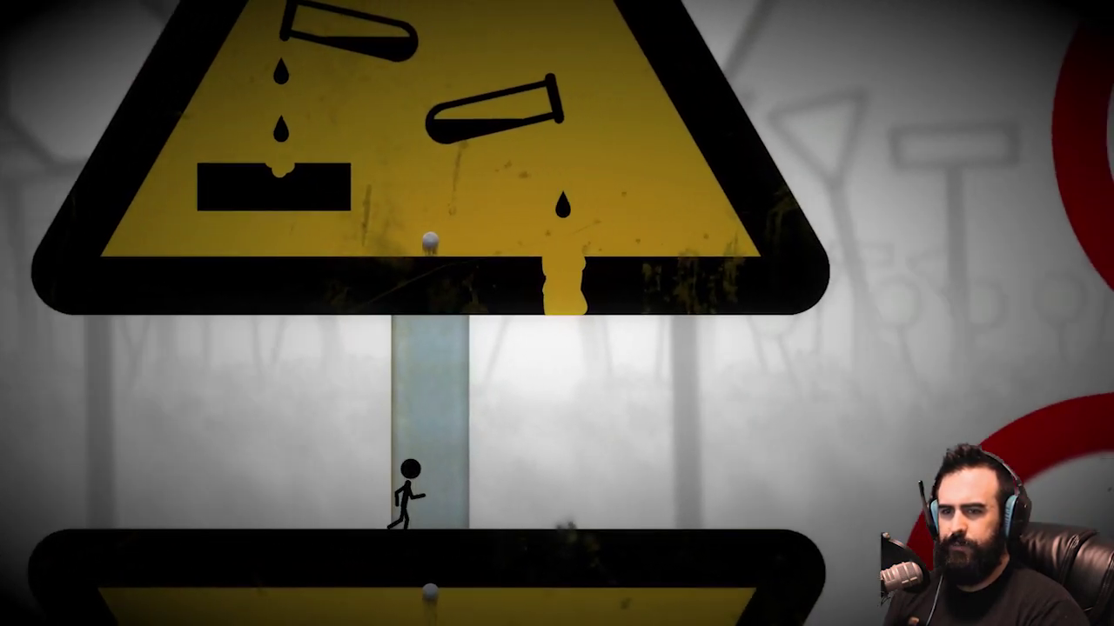
key("Right")
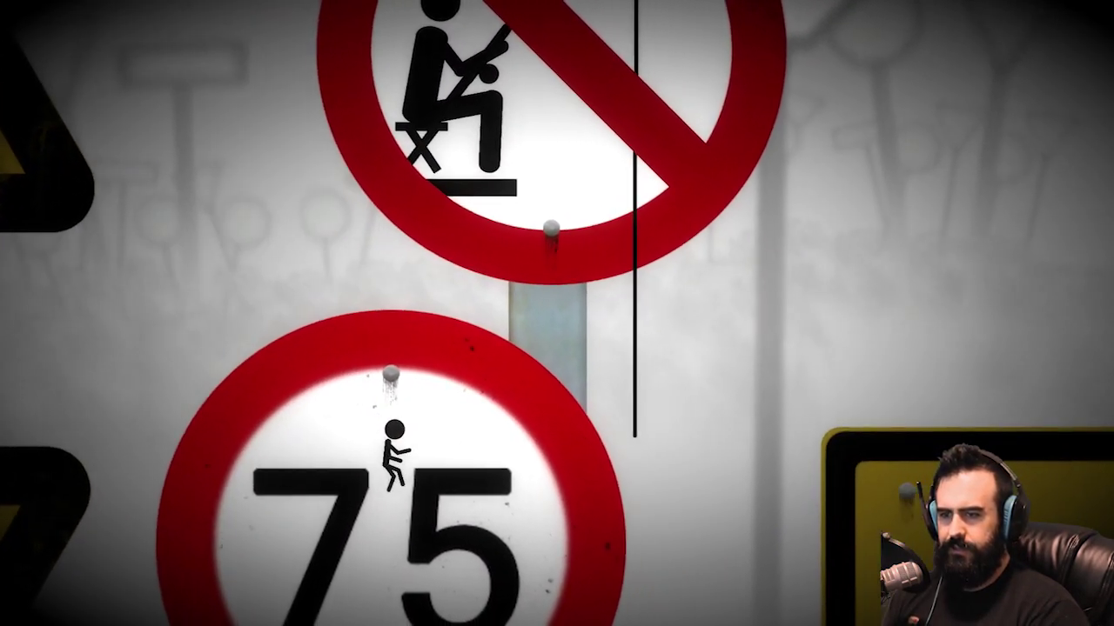
key("Right")
key("Up")
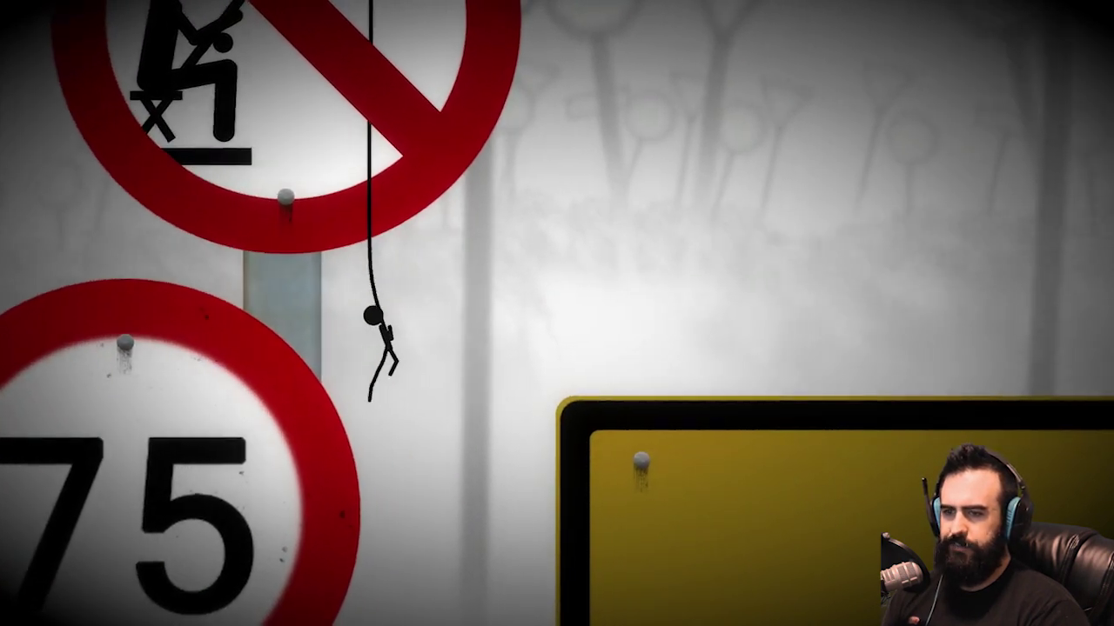
key("Left")
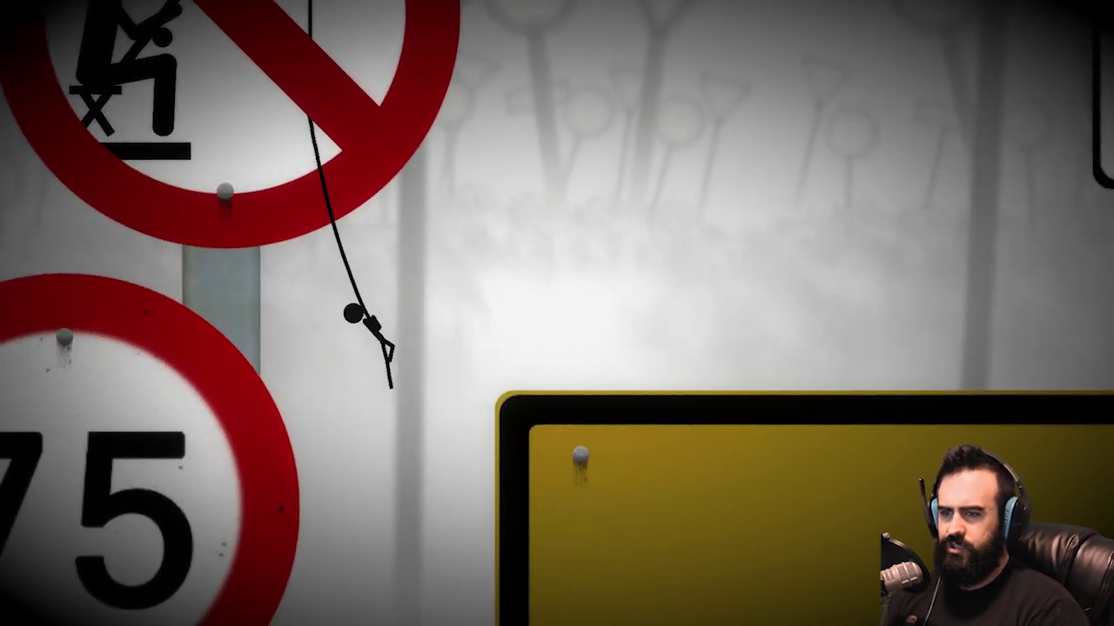
key("Up")
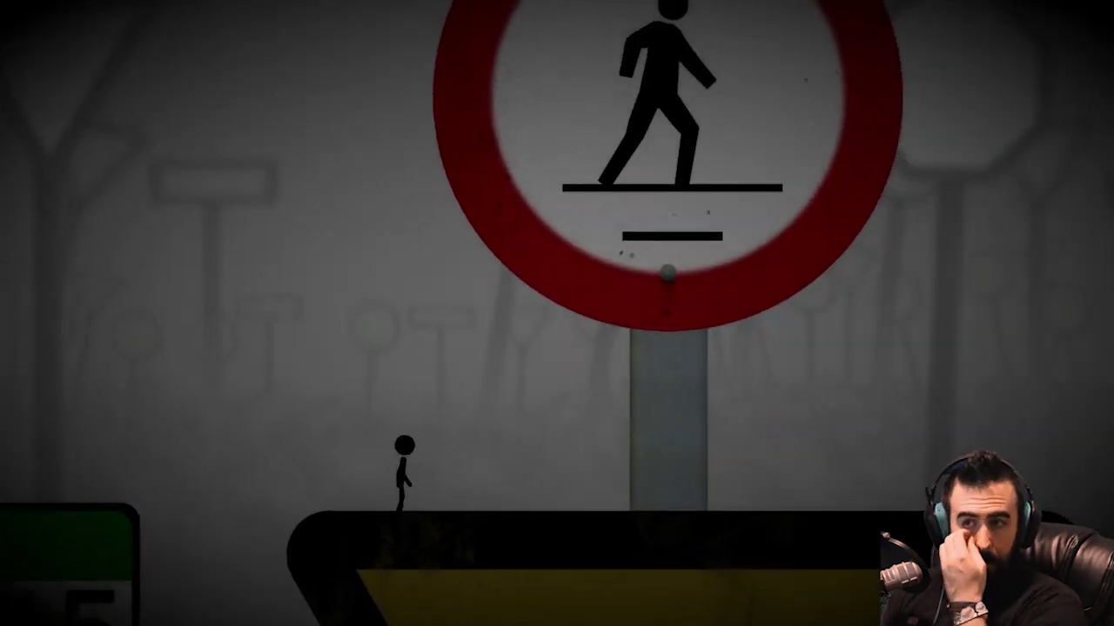
key("Right")
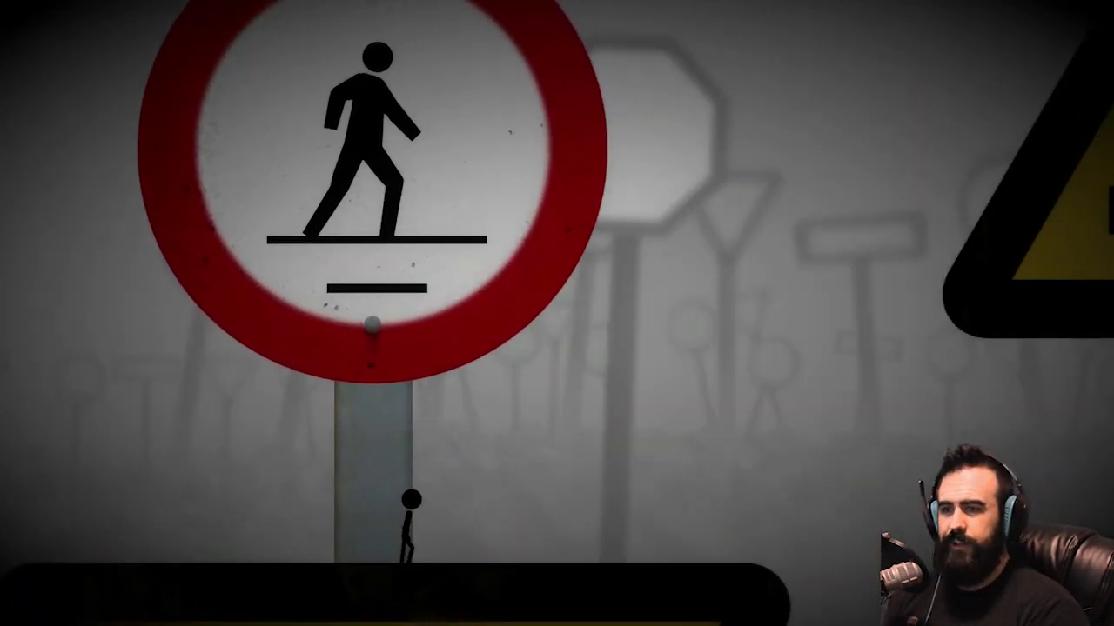
key("Up")
key("Right")
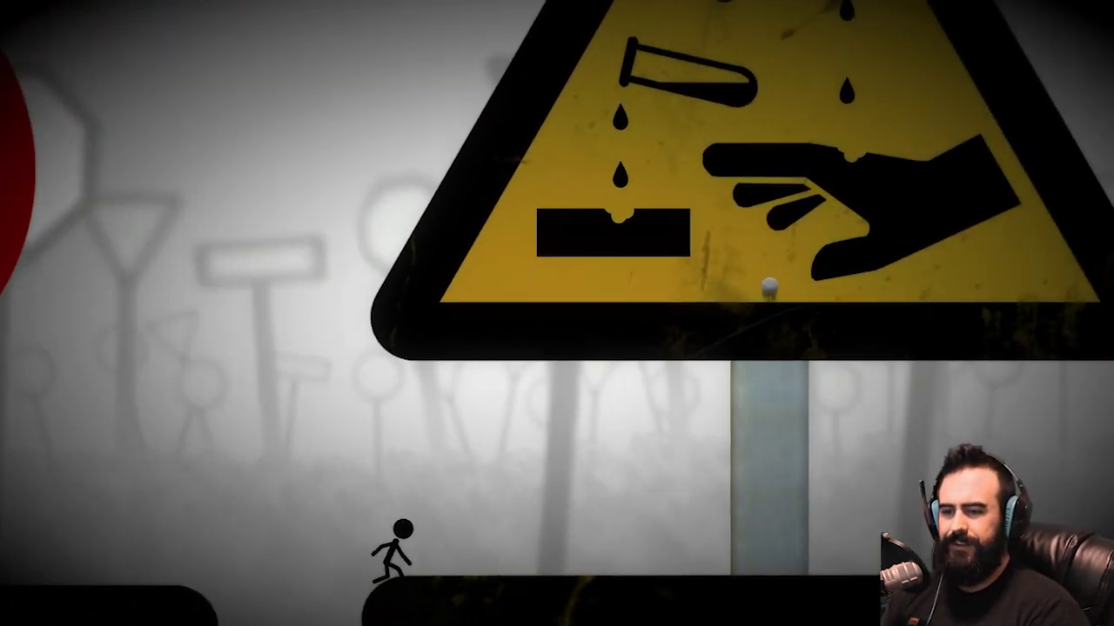
key("Right")
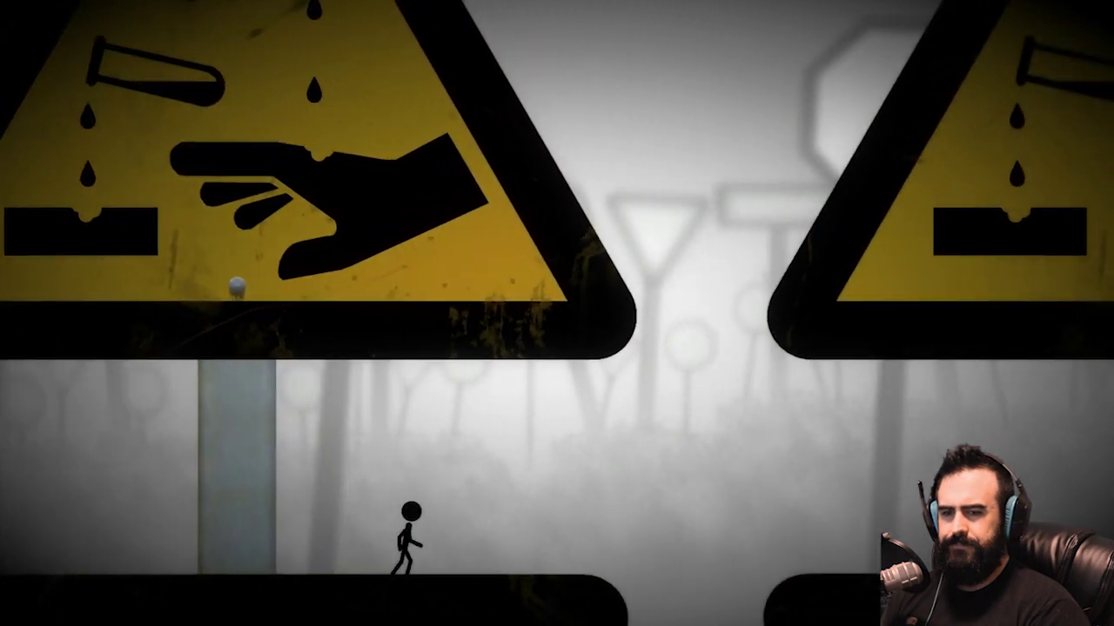
key("Up")
key("Right")
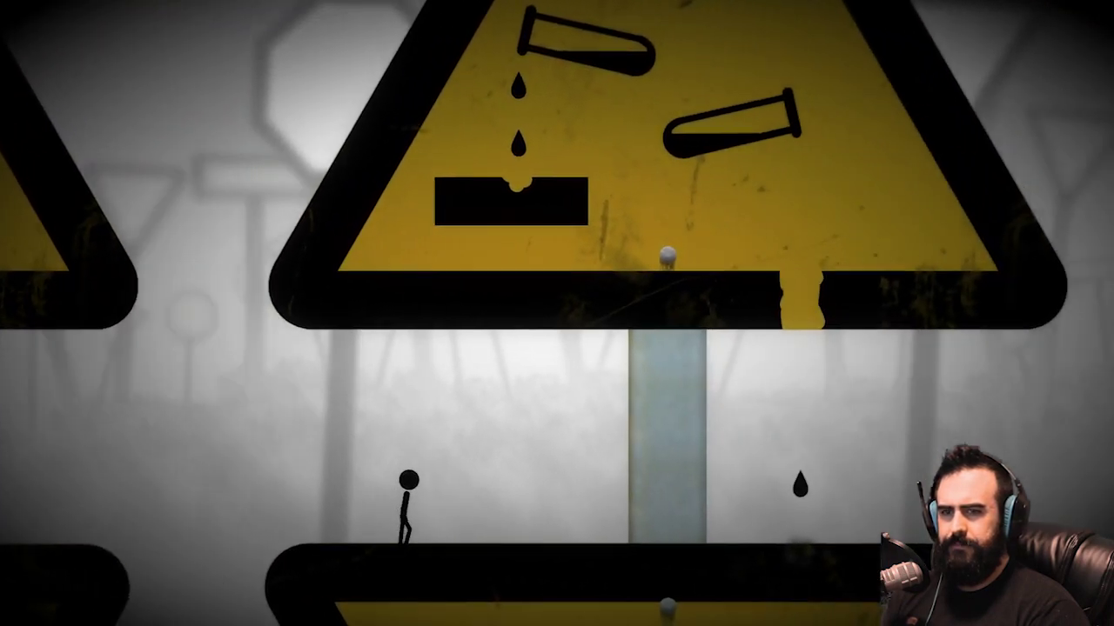
key("Right")
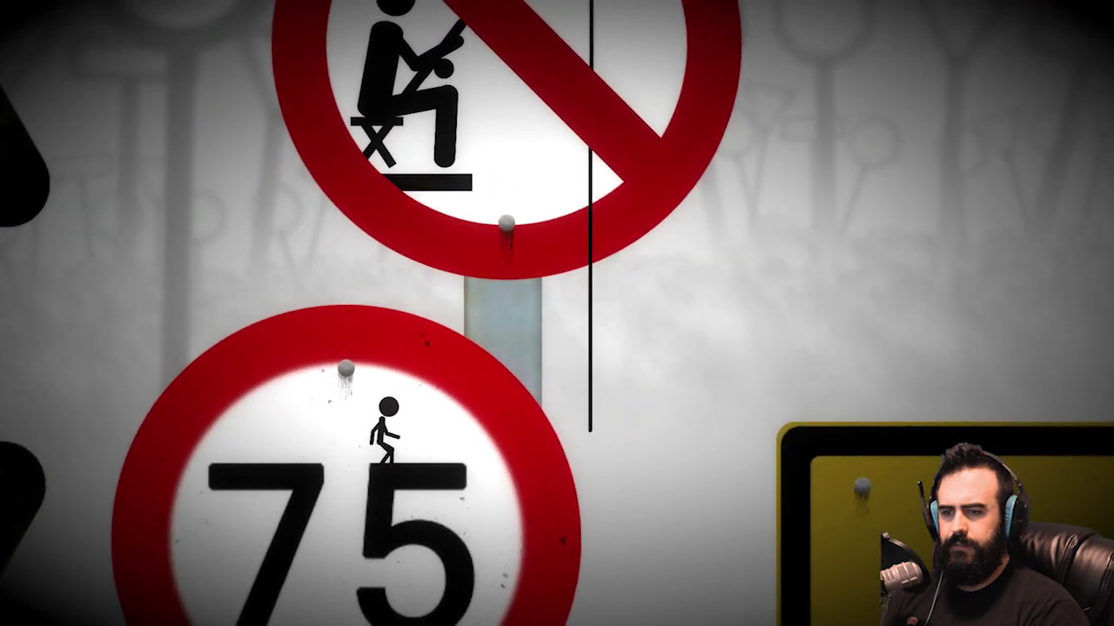
key("Right")
key("Up")
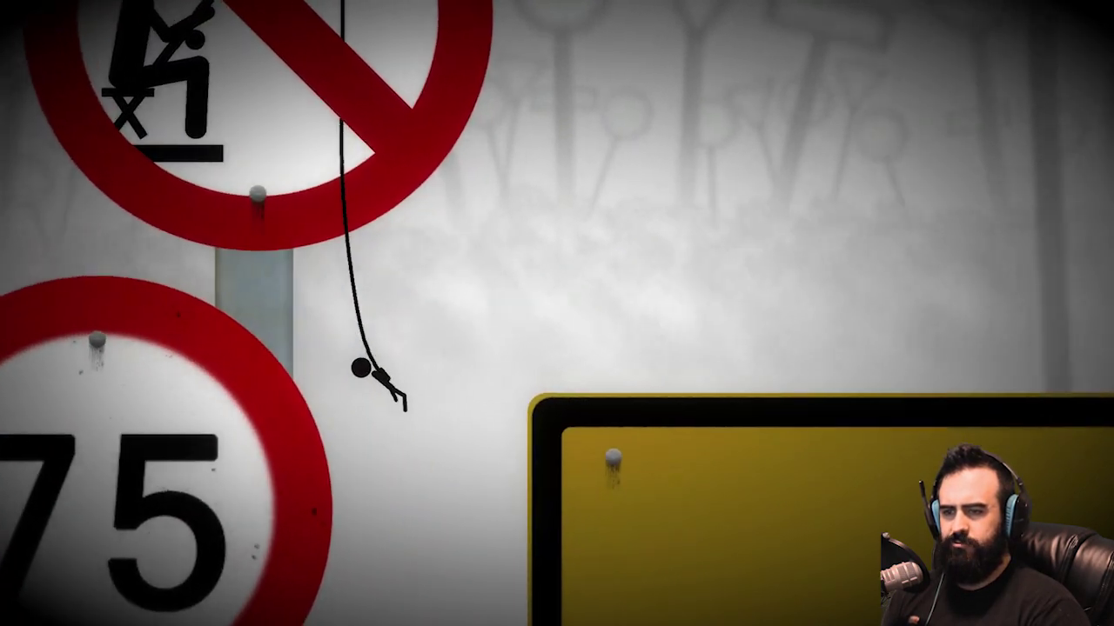
key("Up")
key("Right")
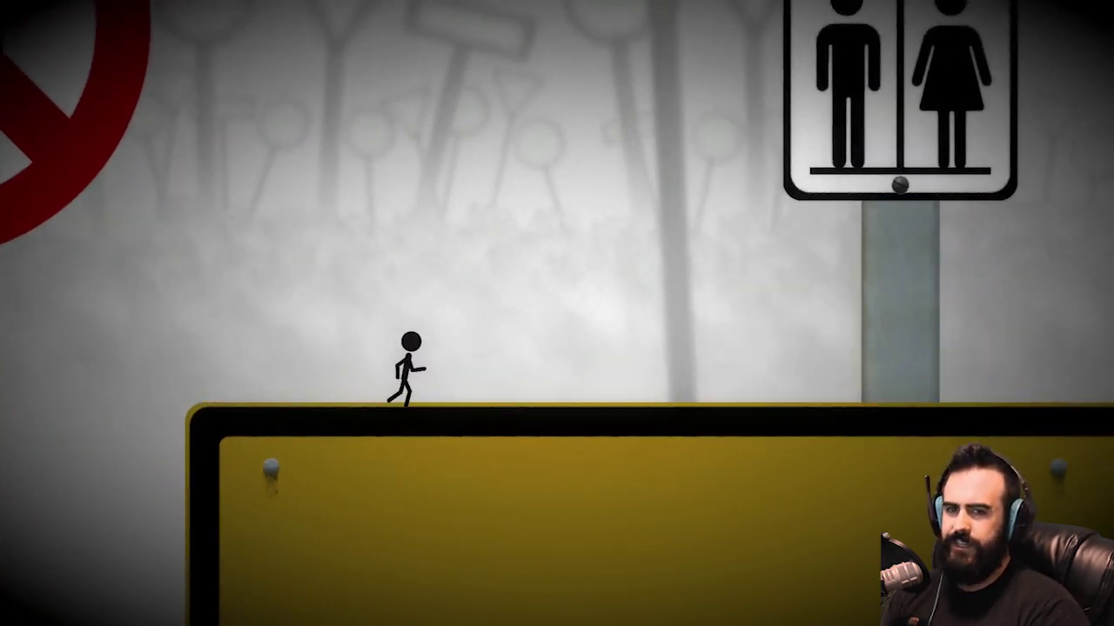
key("Right")
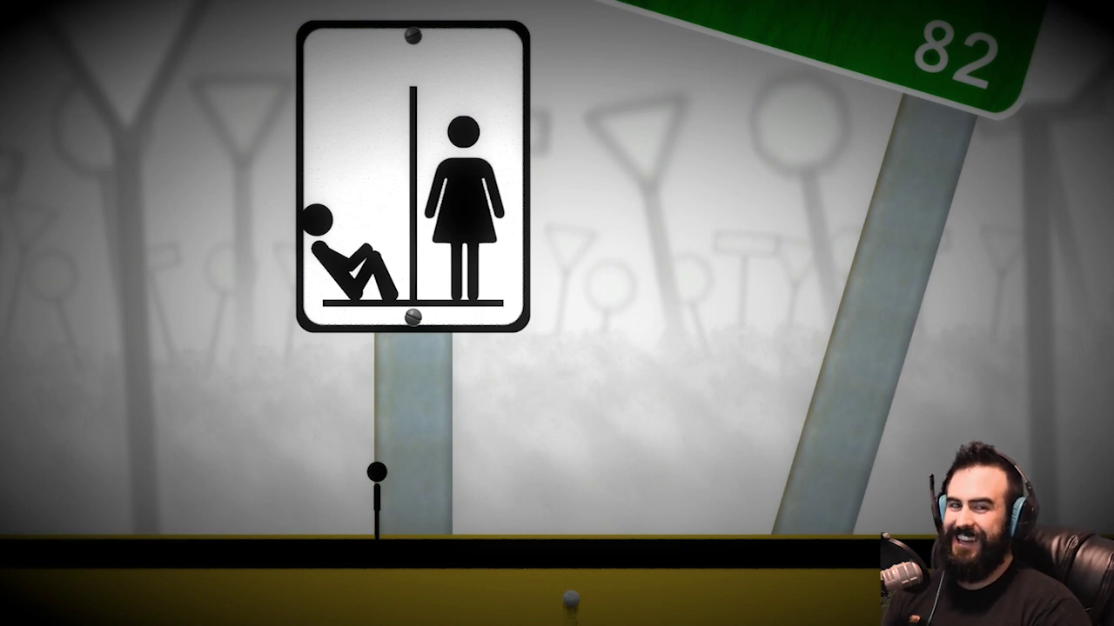
key("Right")
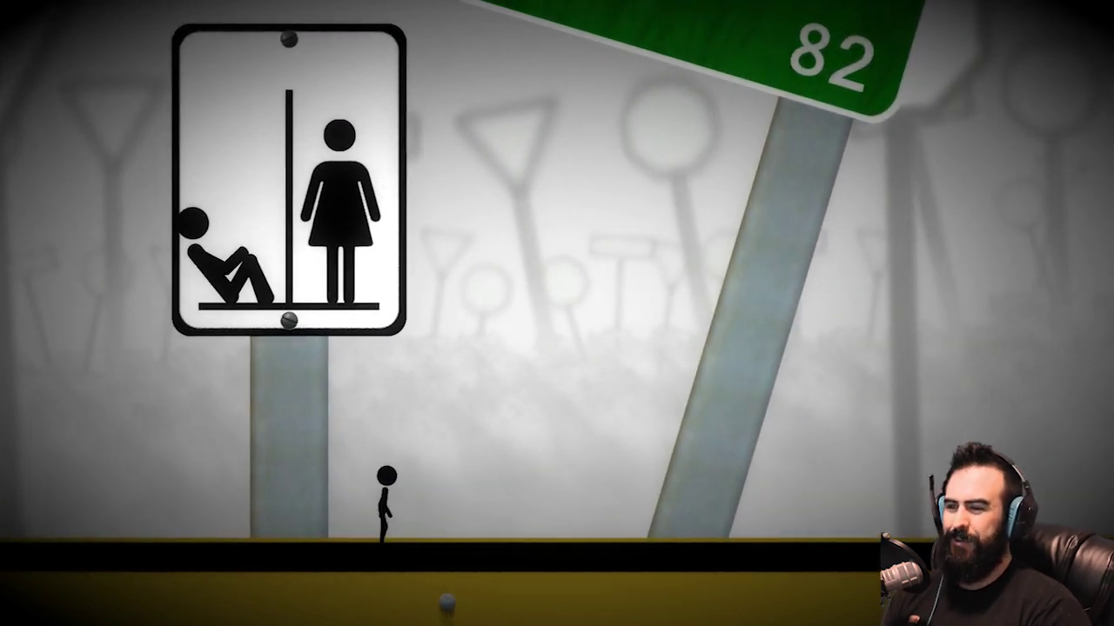
key("Right")
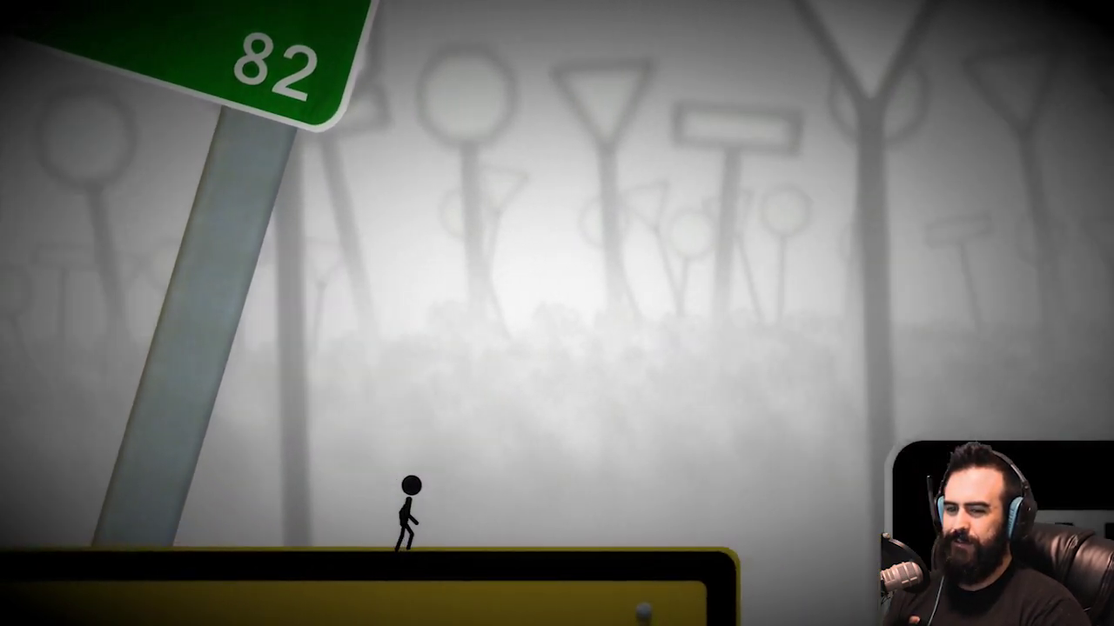
key("Right")
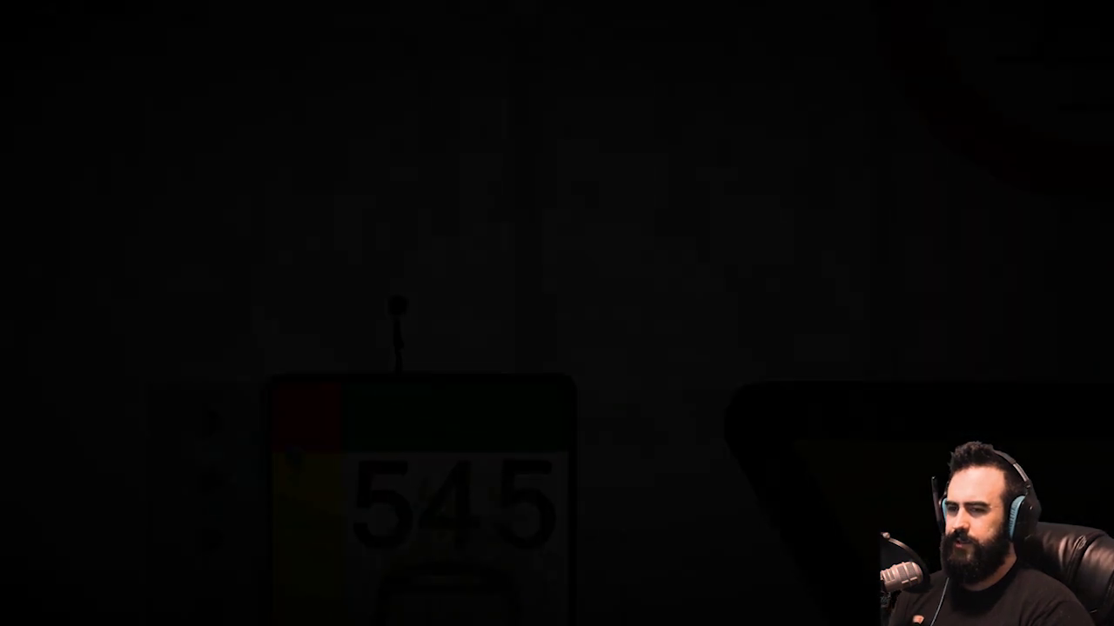
key("Up")
key("Right")
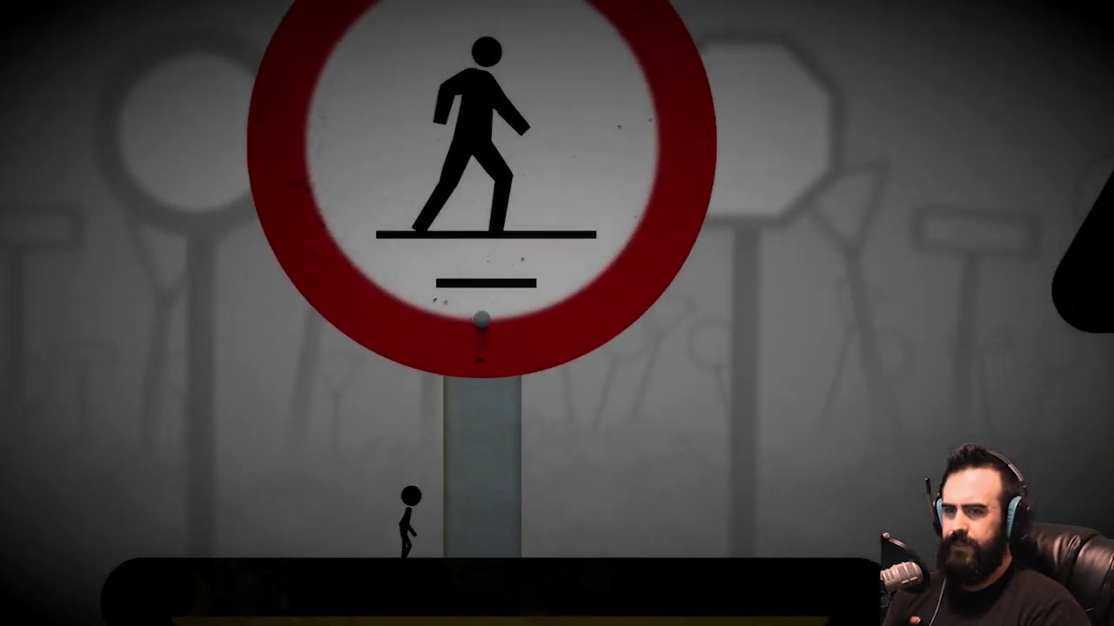
key("Right")
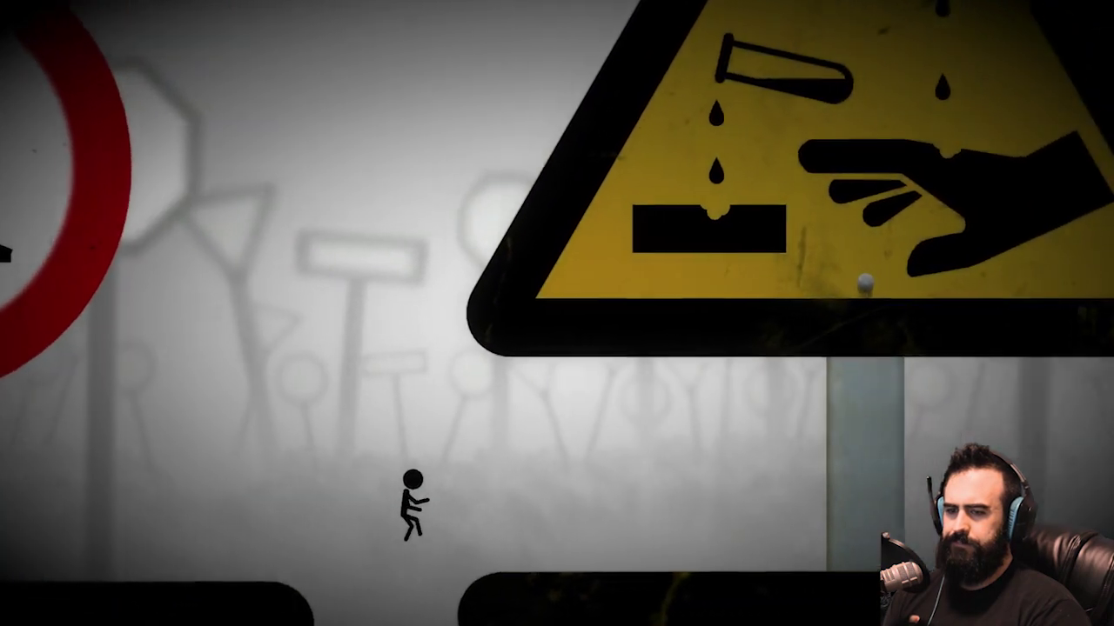
key("Right")
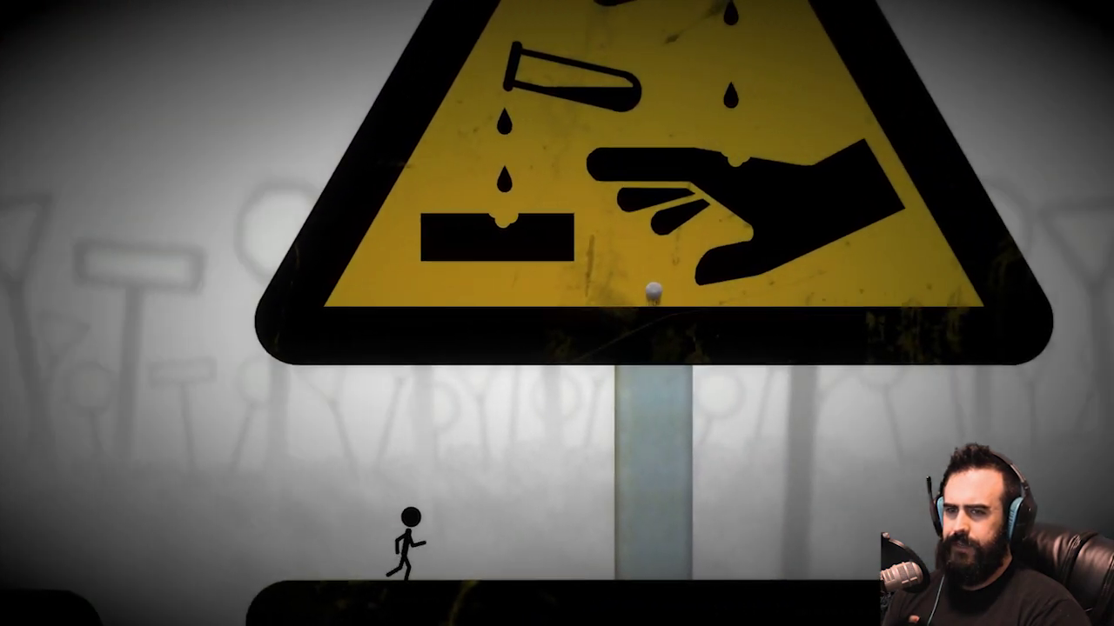
key("Right")
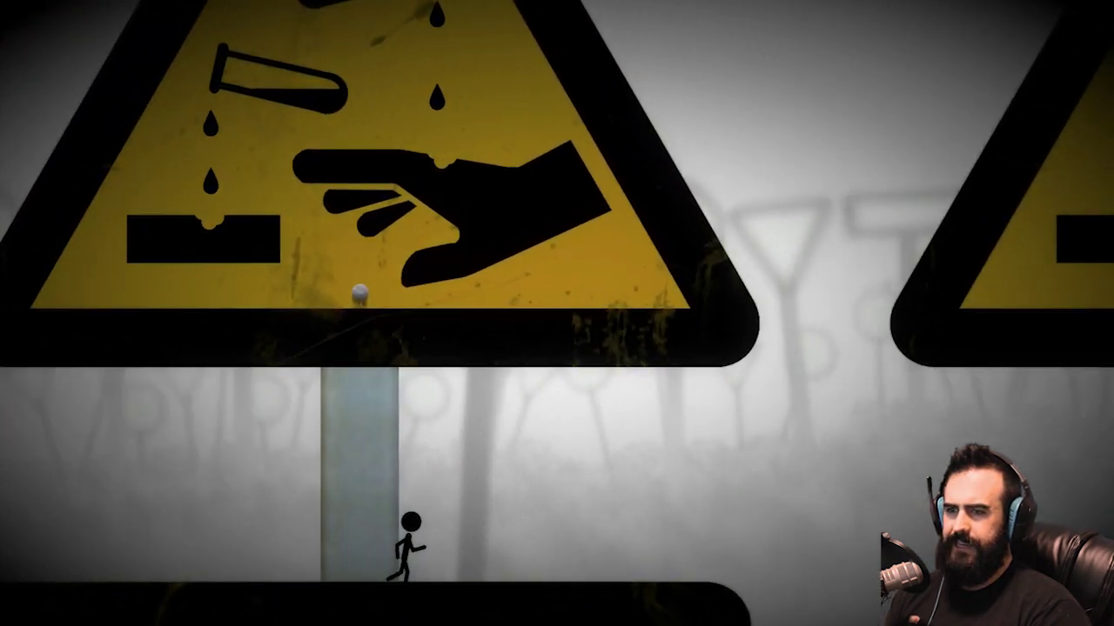
key("Right")
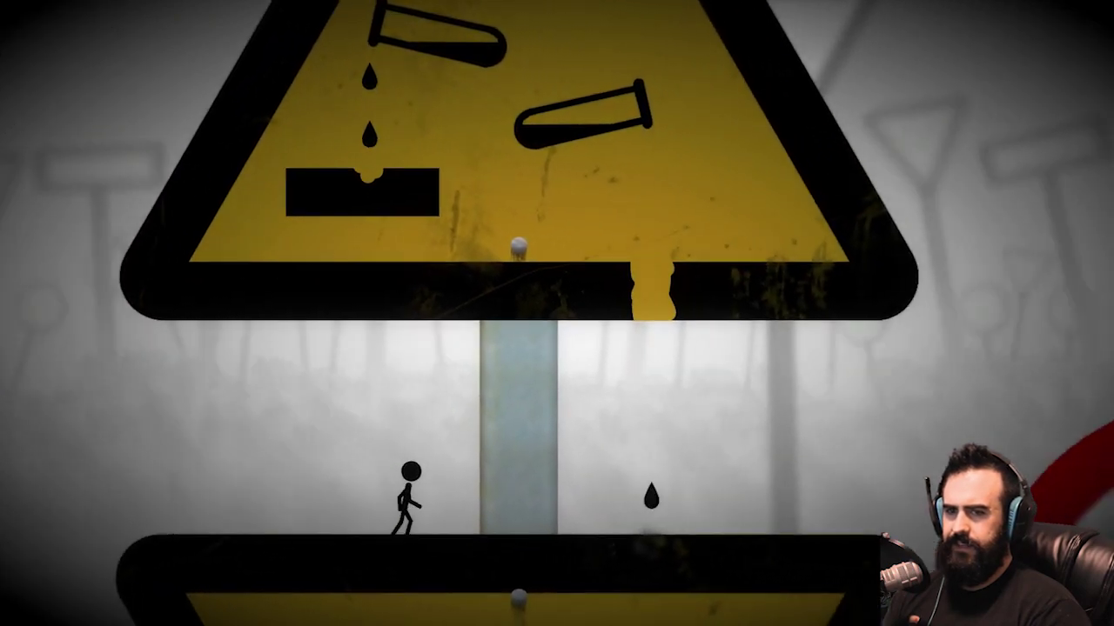
key("Right")
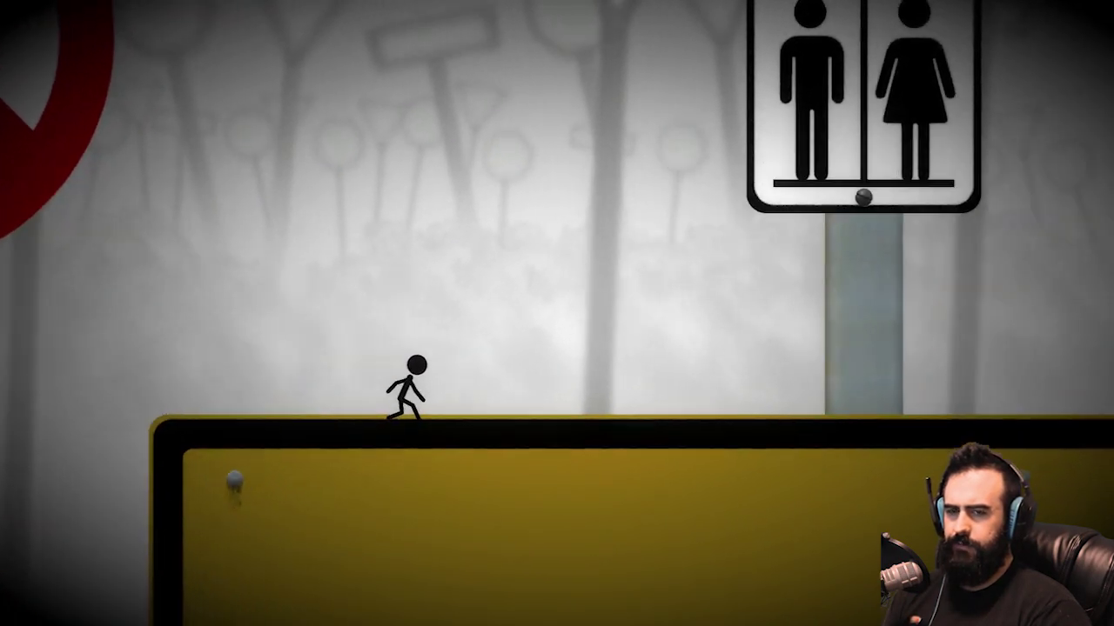
key("Right")
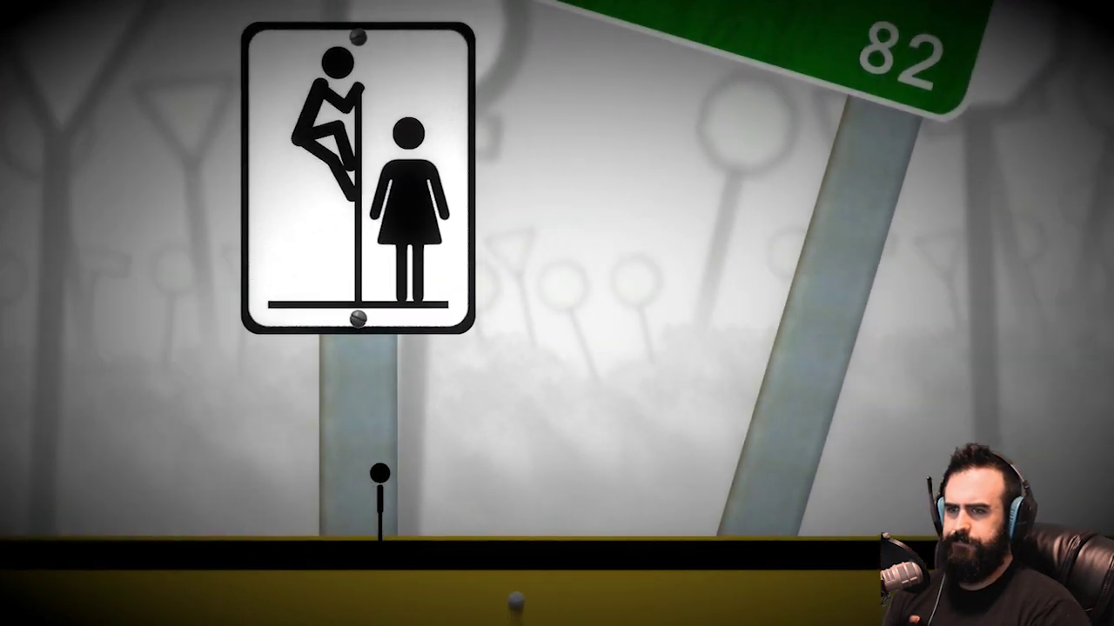
key("Right")
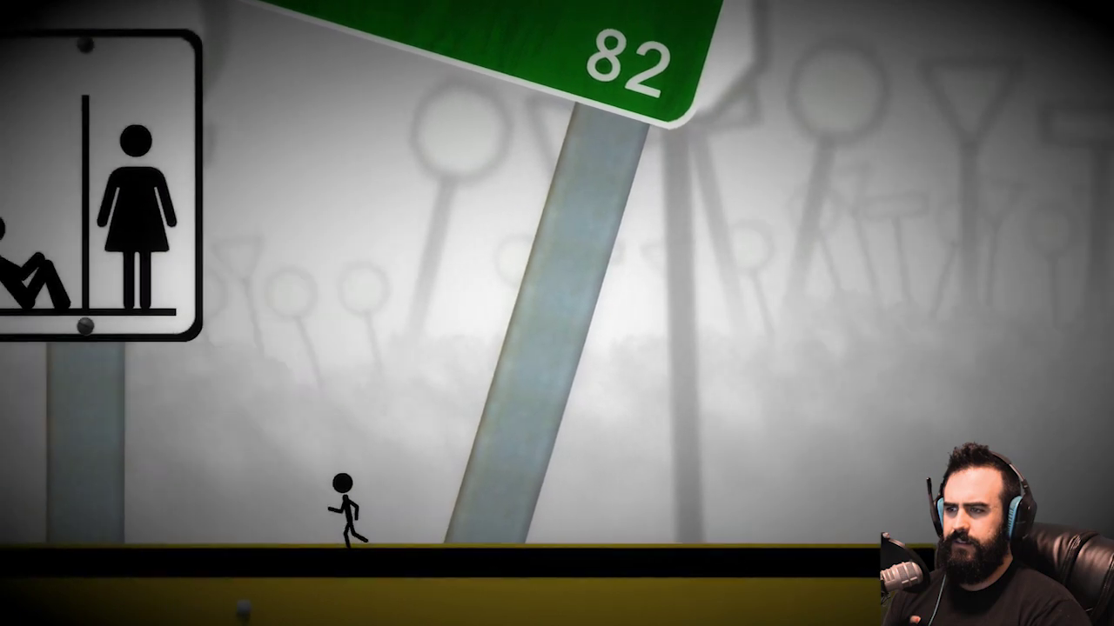
key("Right")
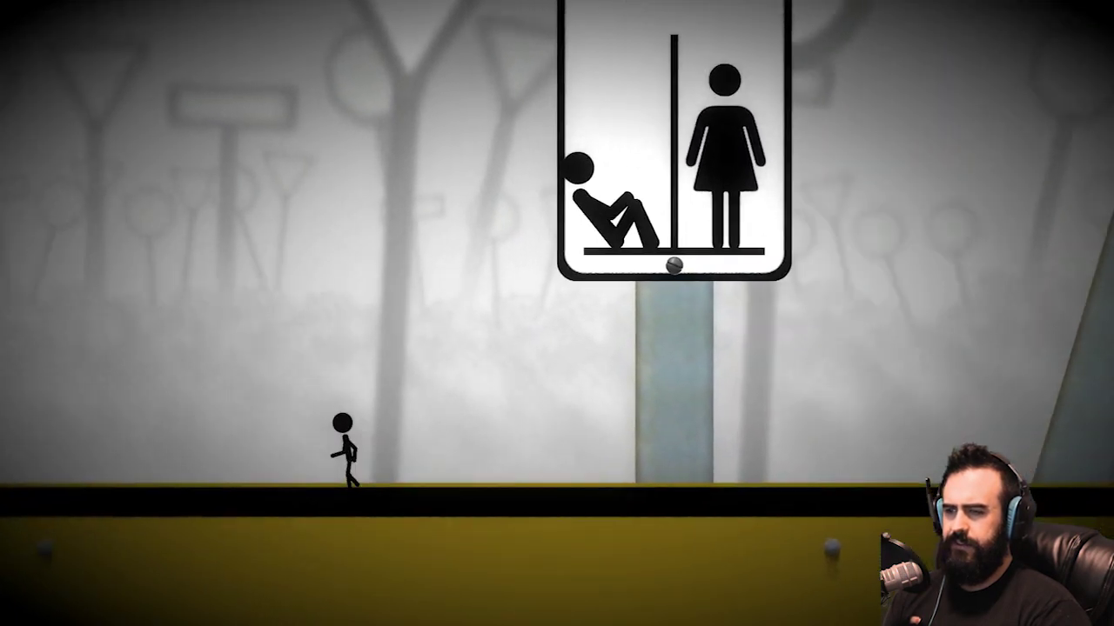
key("Left")
key("Right")
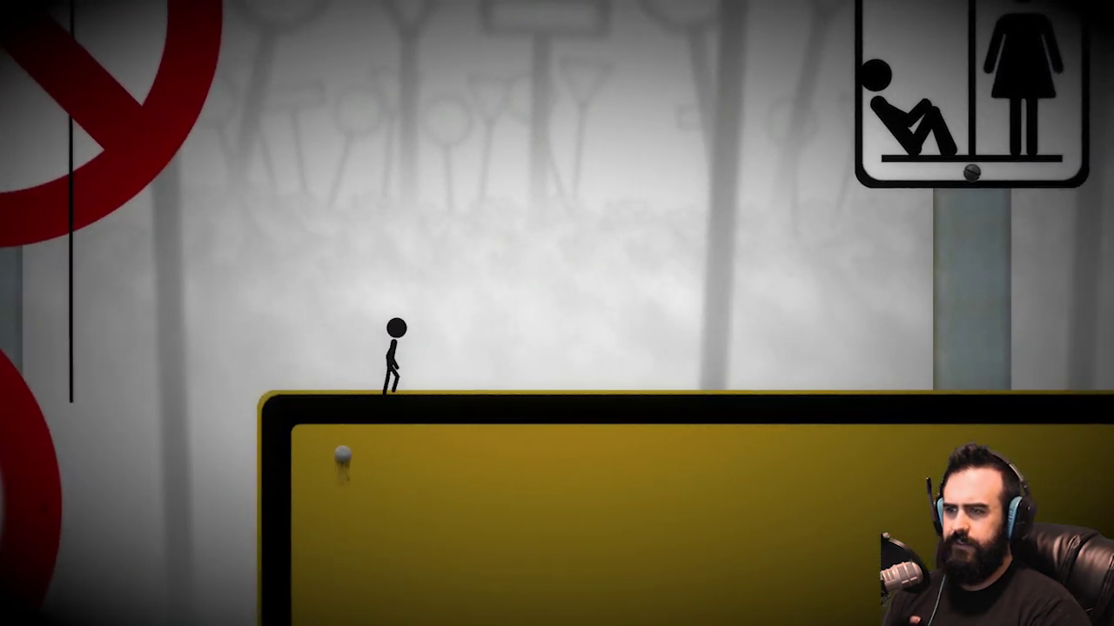
key("Left")
key("Up")
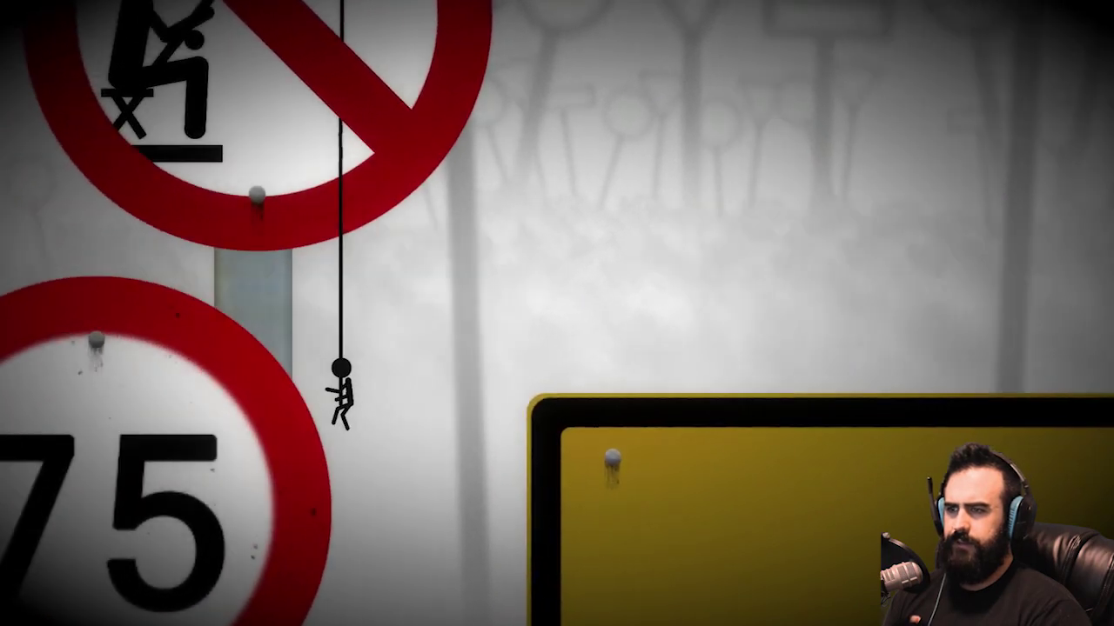
key("Left")
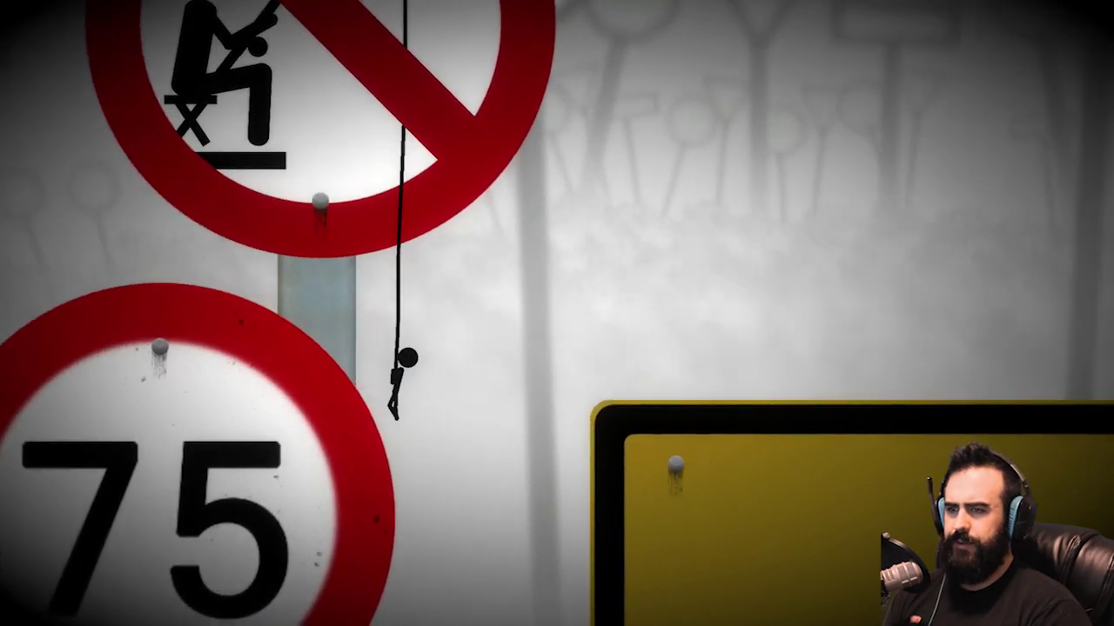
key("Right")
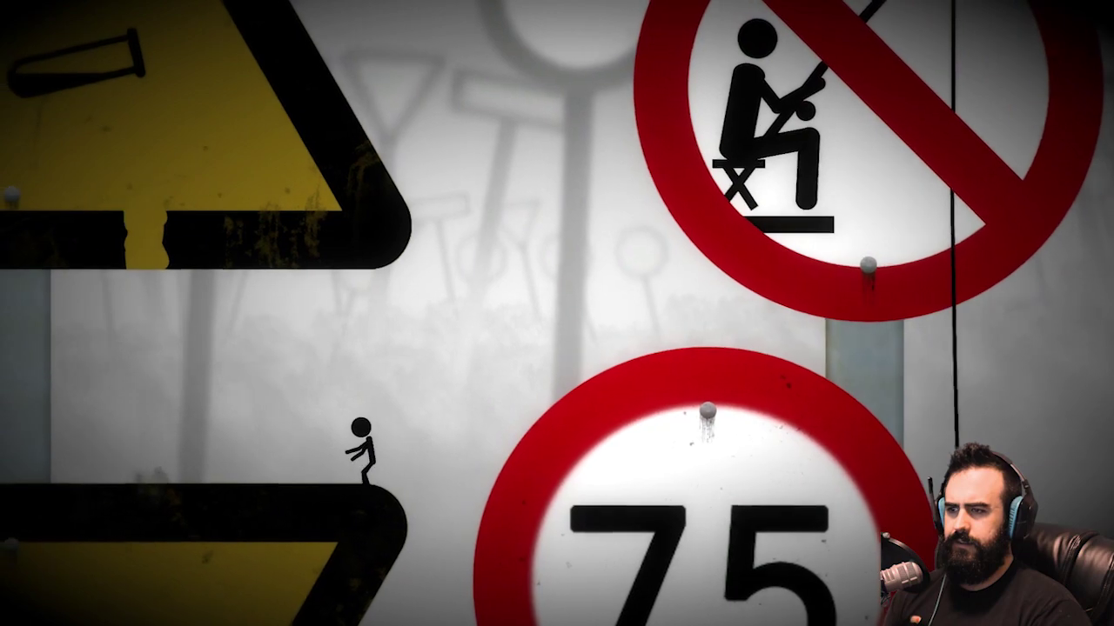
key("Left")
key("Right")
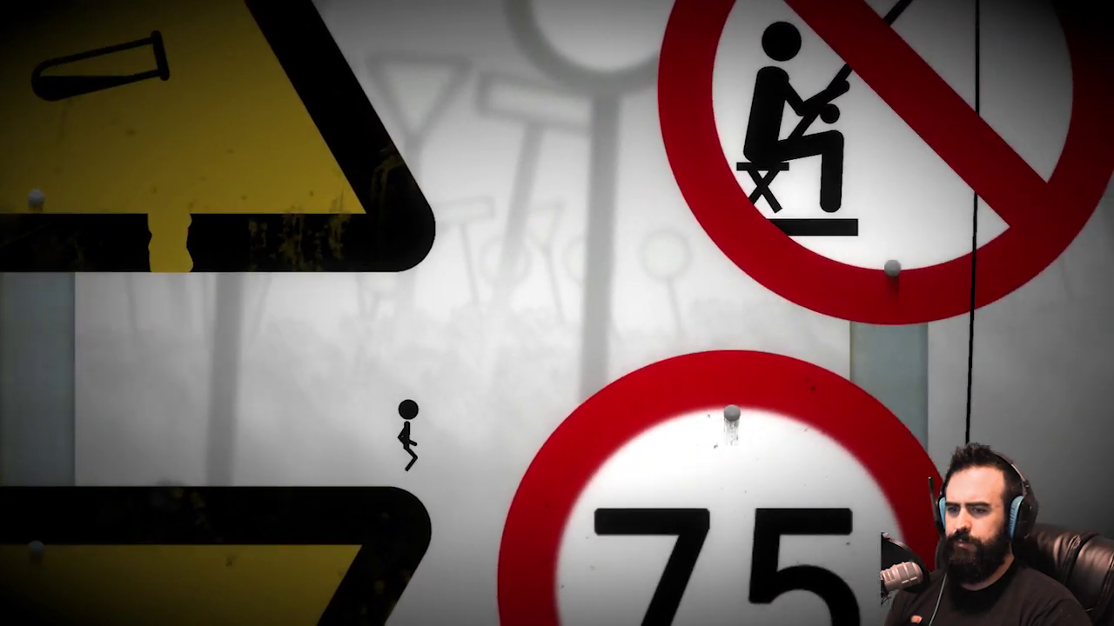
key("Right")
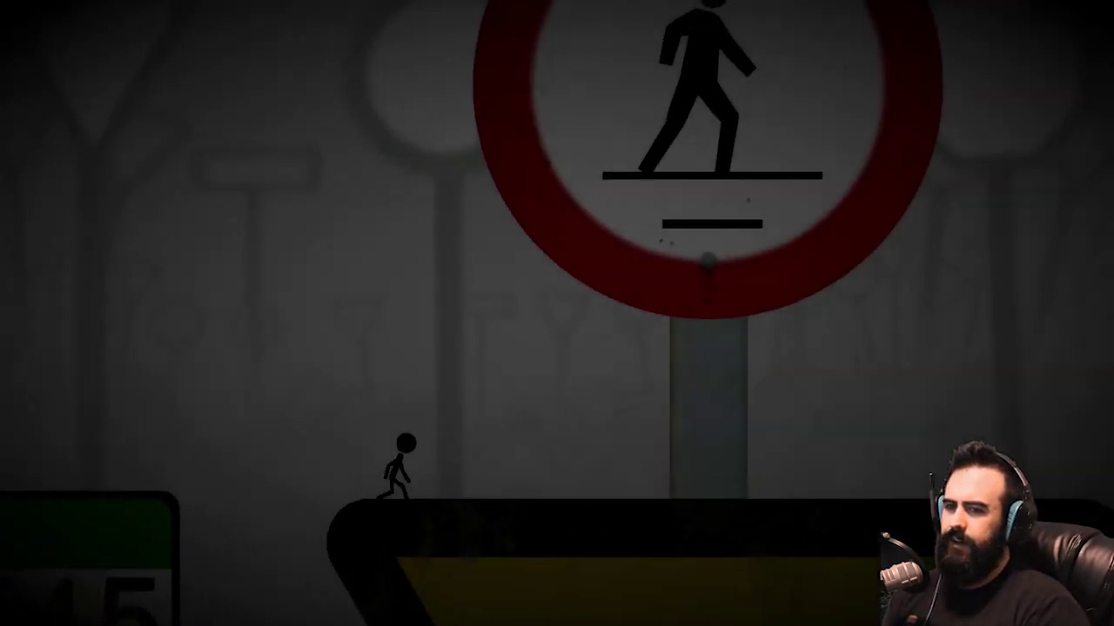
key("Right")
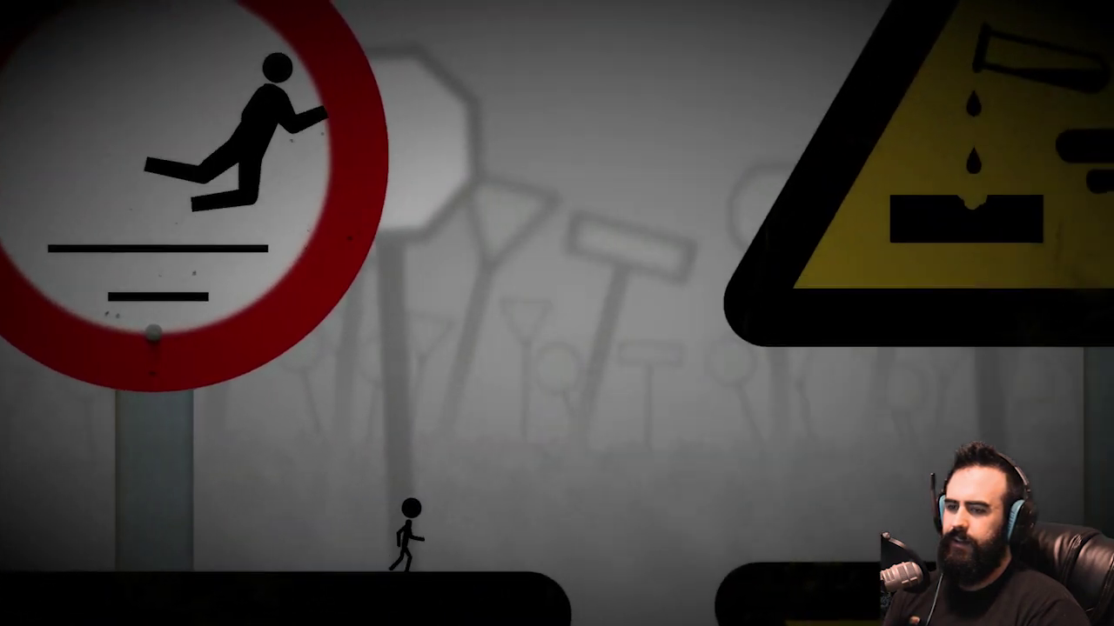
key("Right")
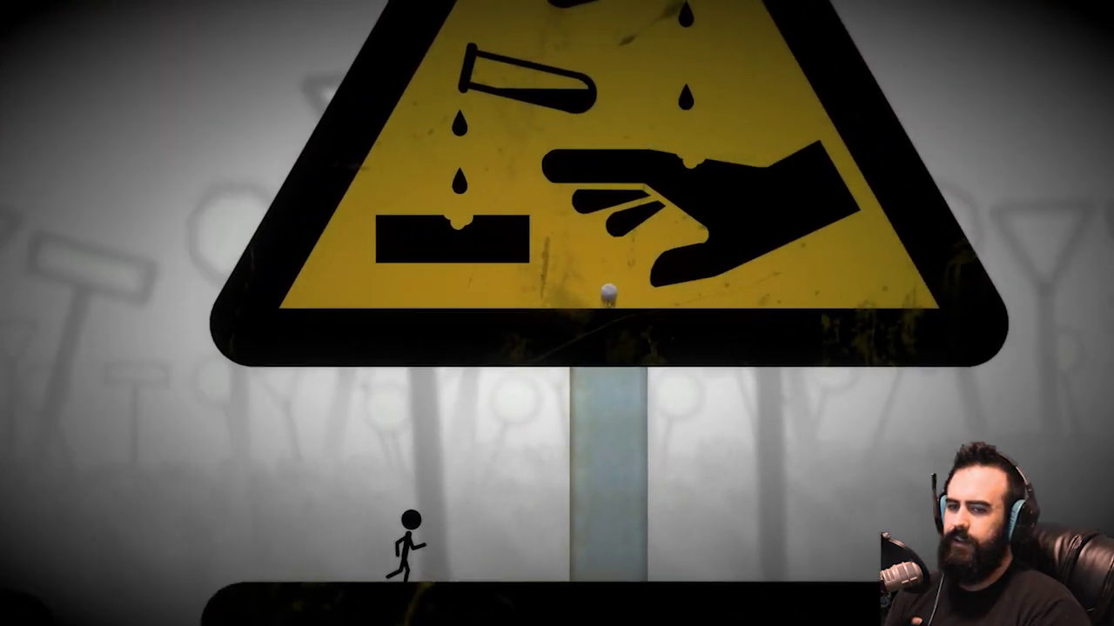
key("Right")
key("Up")
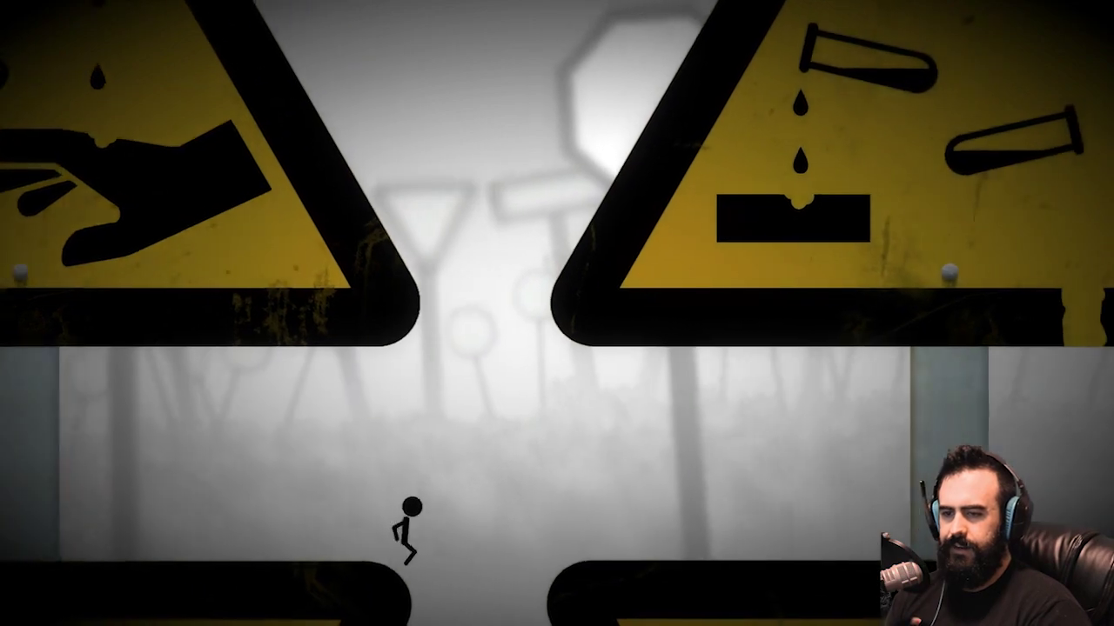
key("Right")
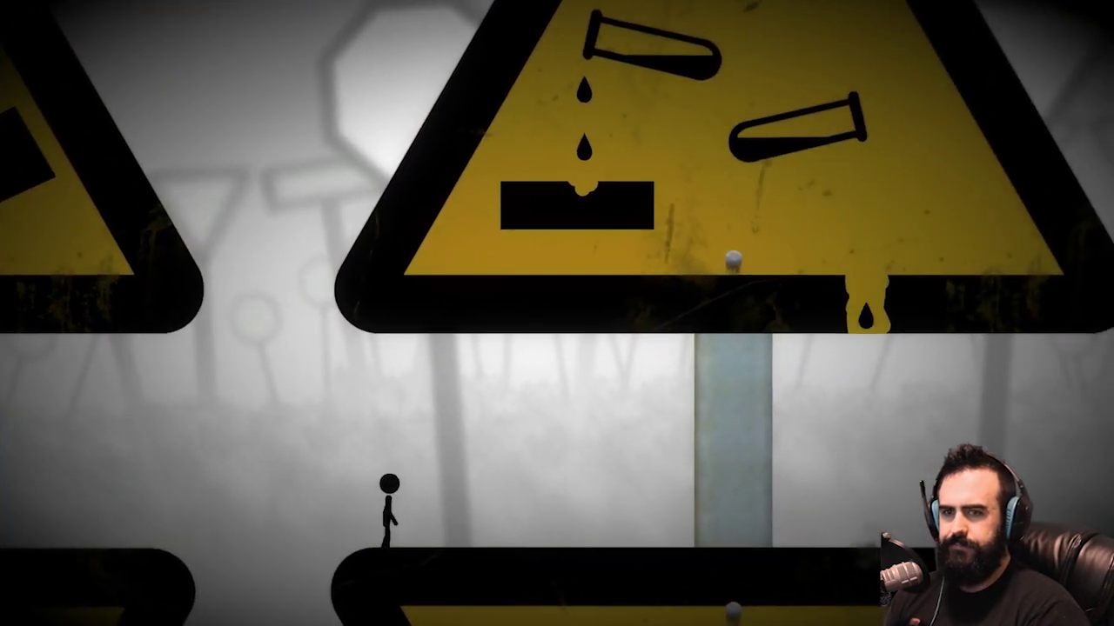
key("Right")
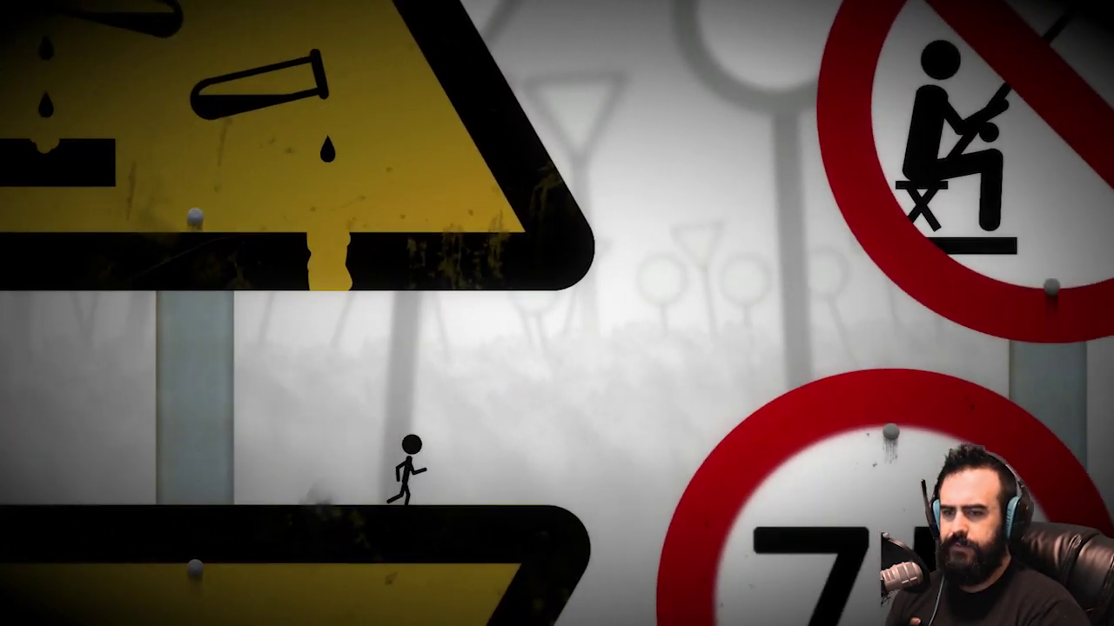
key("Right")
key("Up")
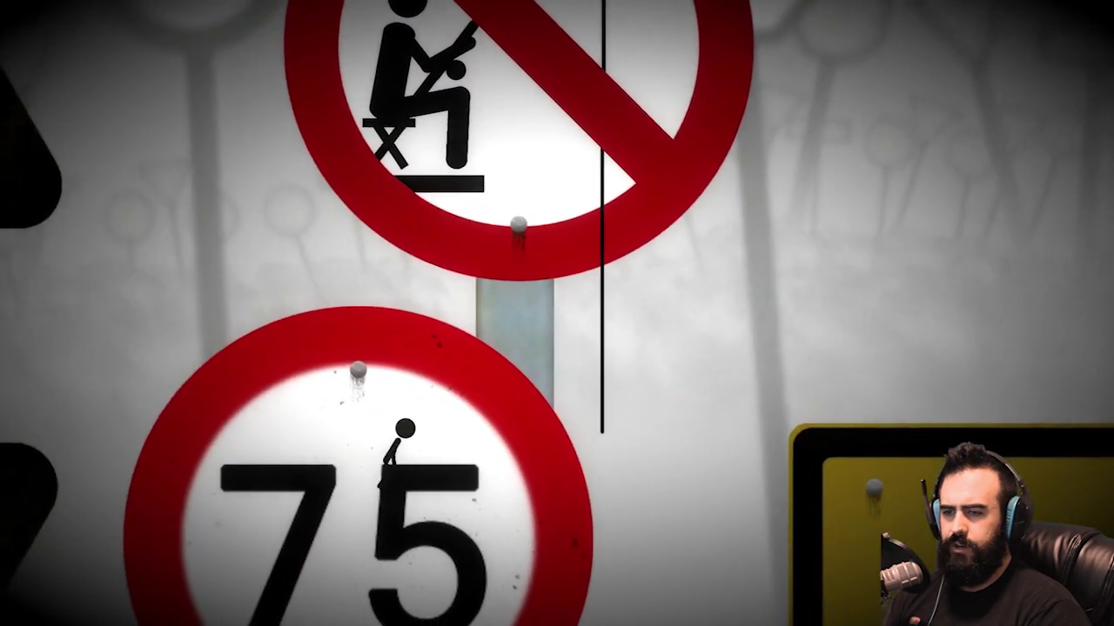
key("Up")
key("Right")
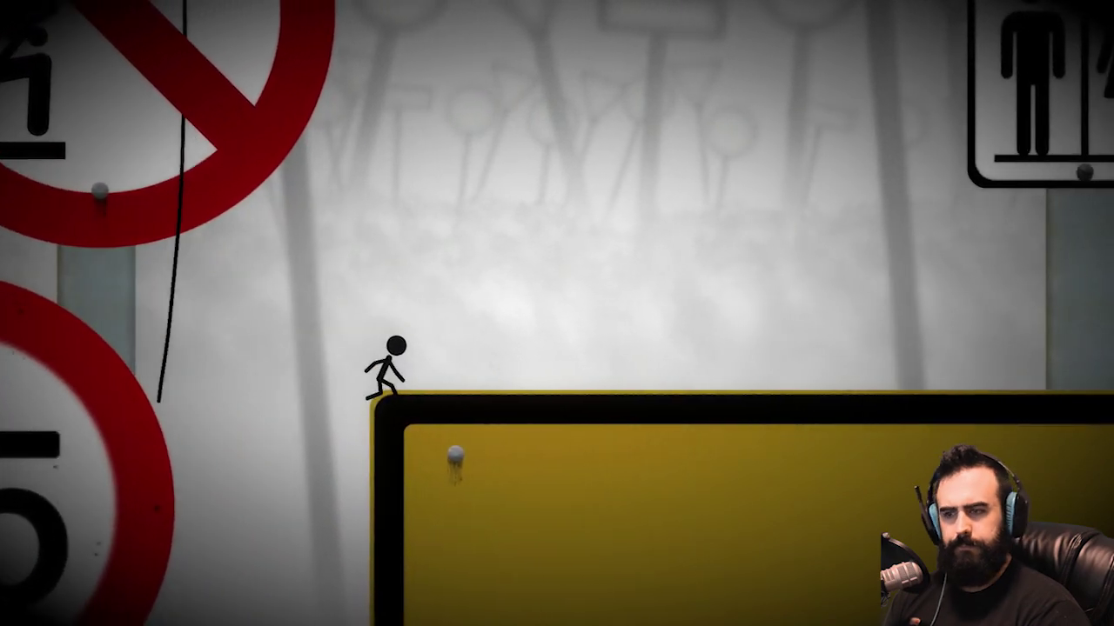
key("Right")
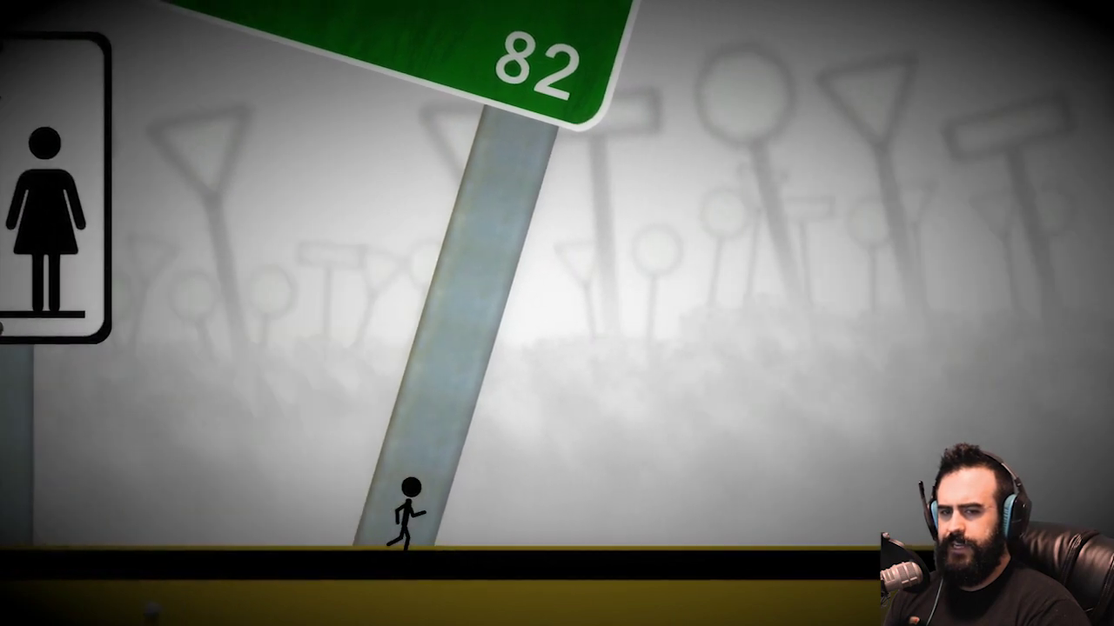
key("Right")
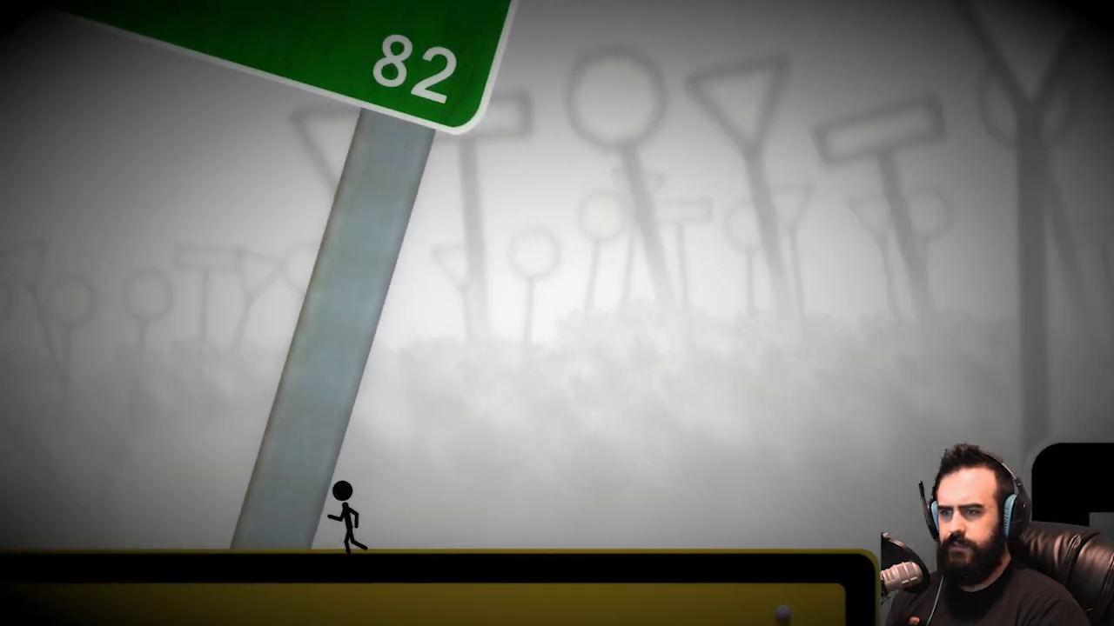
key("Left")
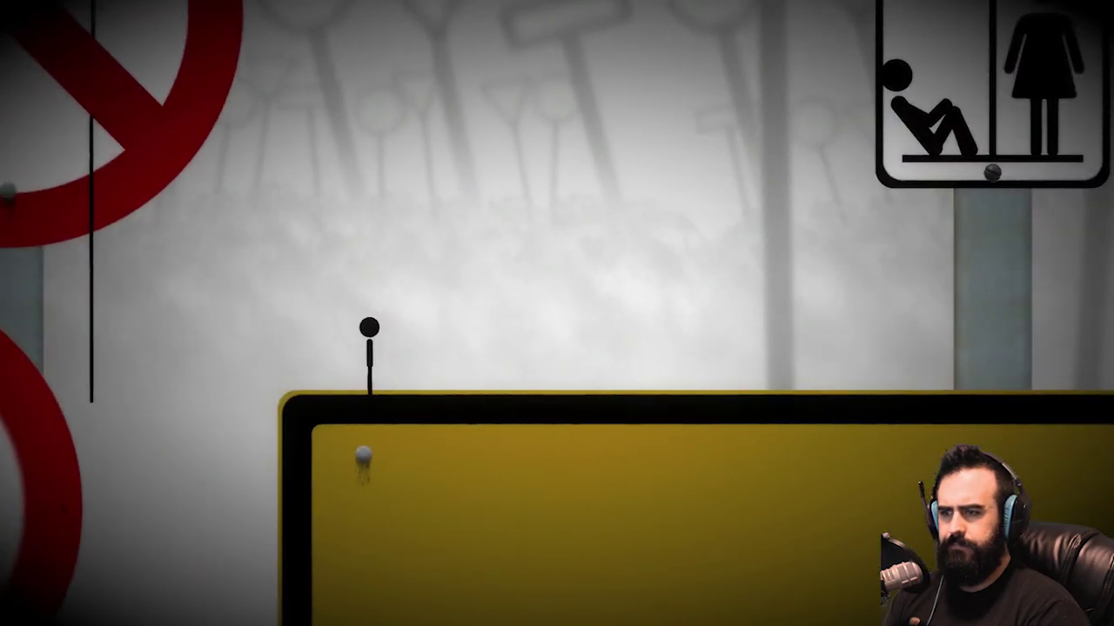
key("Right")
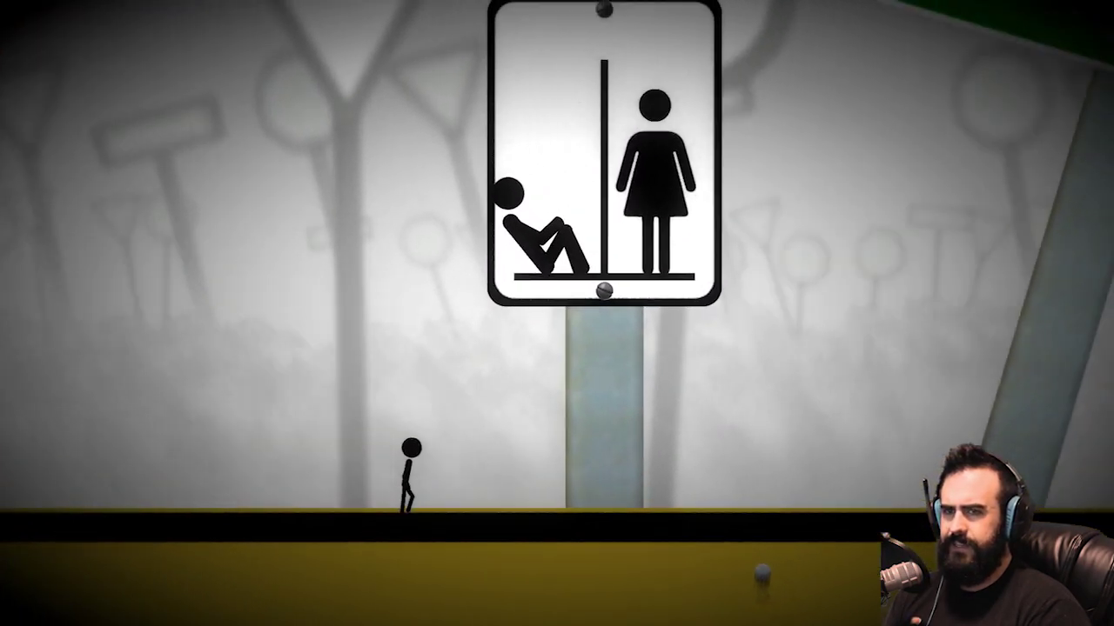
key("space")
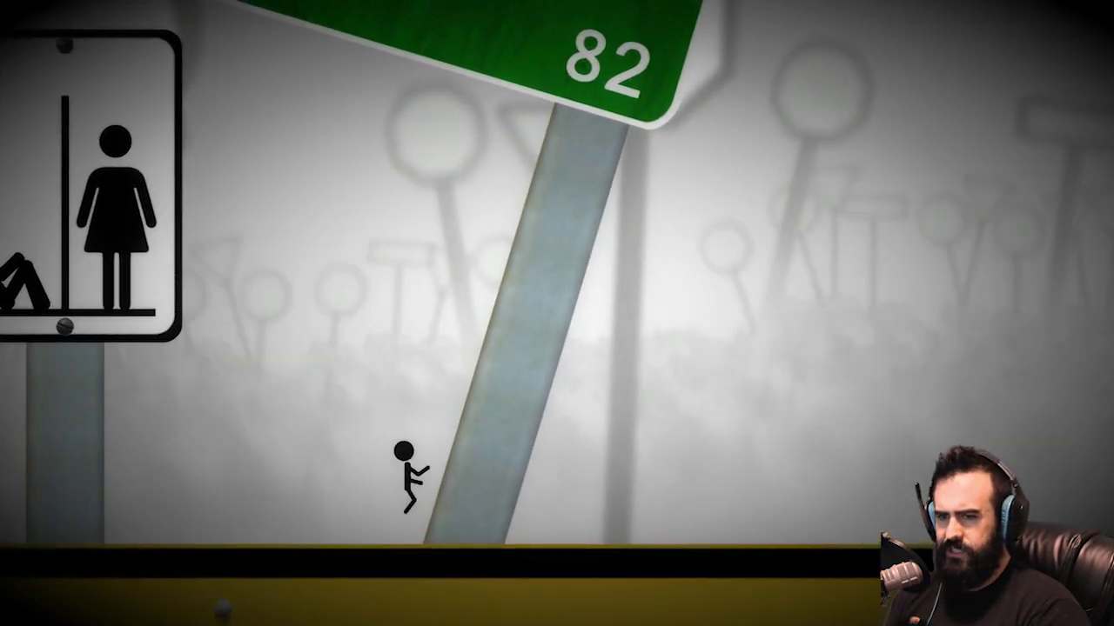